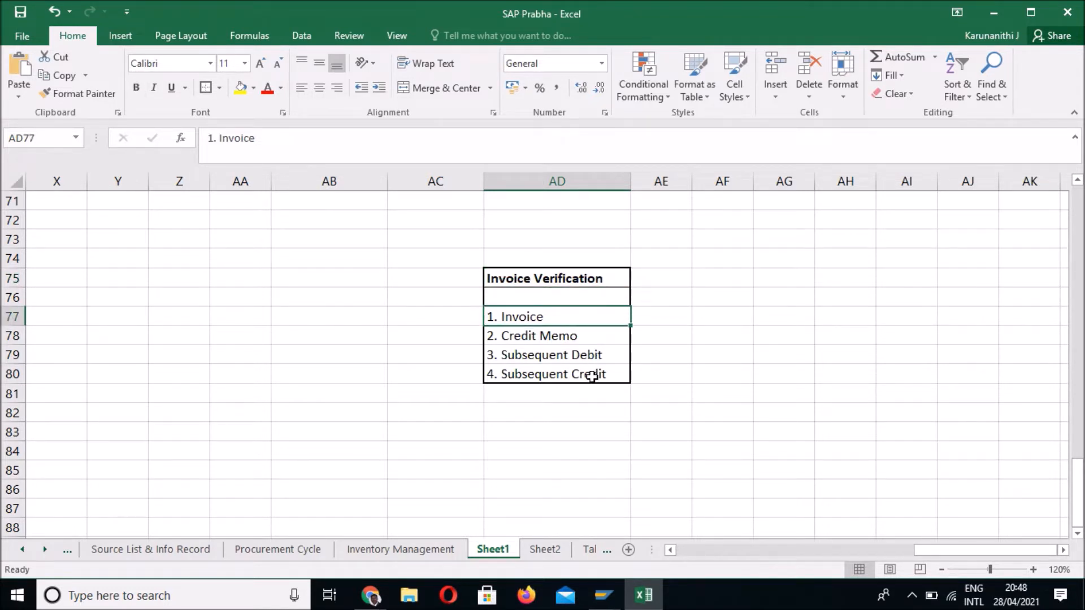
Step: Switch to SAP and open the Apple Industries purchase order for the Plastic Dashboard from the purchasing documents list
{"action": "mouse_move", "coordinate": [601, 603]}
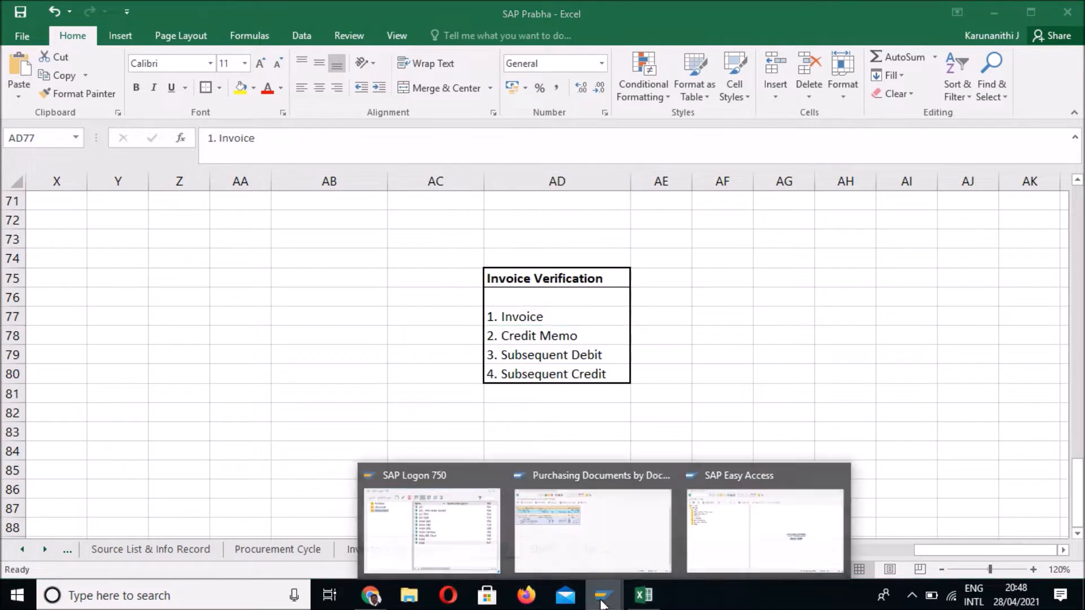
{"action": "left_click", "coordinate": [561, 541]}
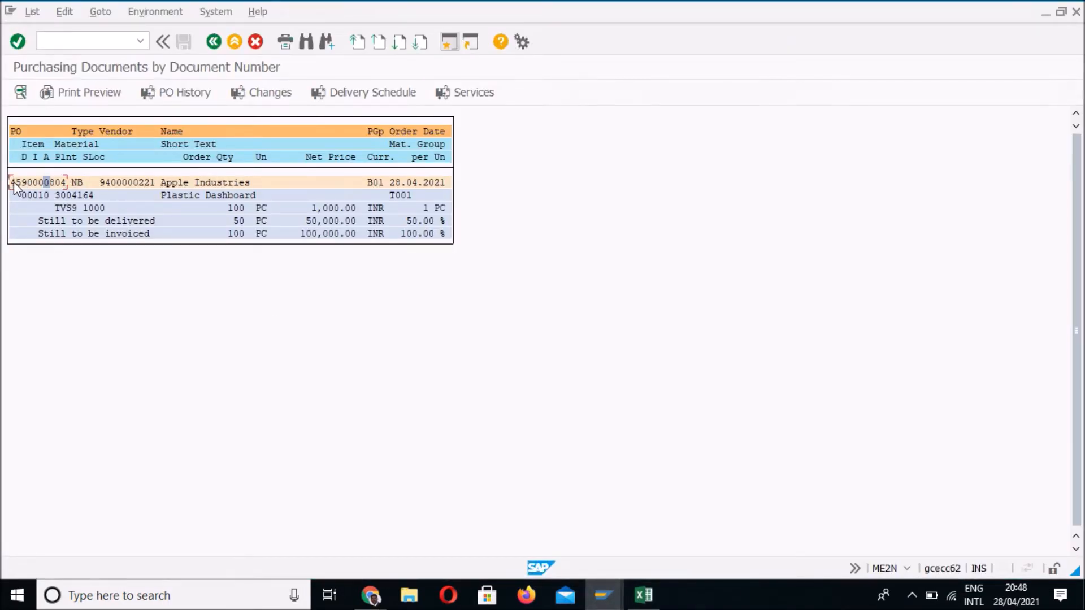
{"action": "double_click", "coordinate": [218, 222]}
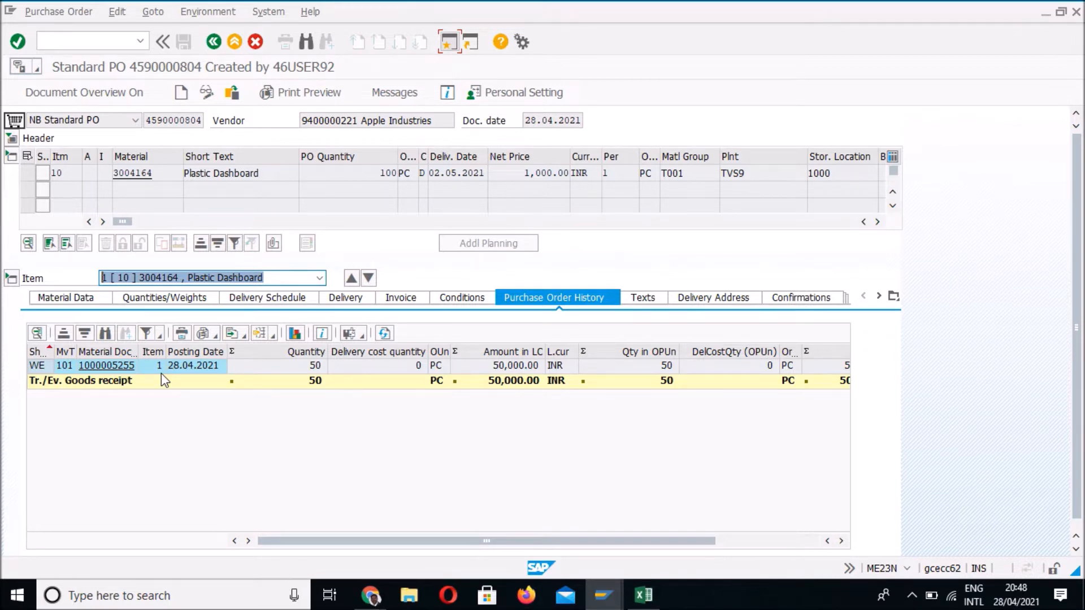
Step: Check the Plastic Dashboard item's net price and display its invoice data with the tax code
{"action": "left_click", "coordinate": [449, 41]}
{"action": "key", "text": "alt+Tab"}
{"action": "left_click_drag", "start_coordinate": [520, 172], "coordinate": [569, 174]}
{"action": "left_click", "coordinate": [569, 174]}
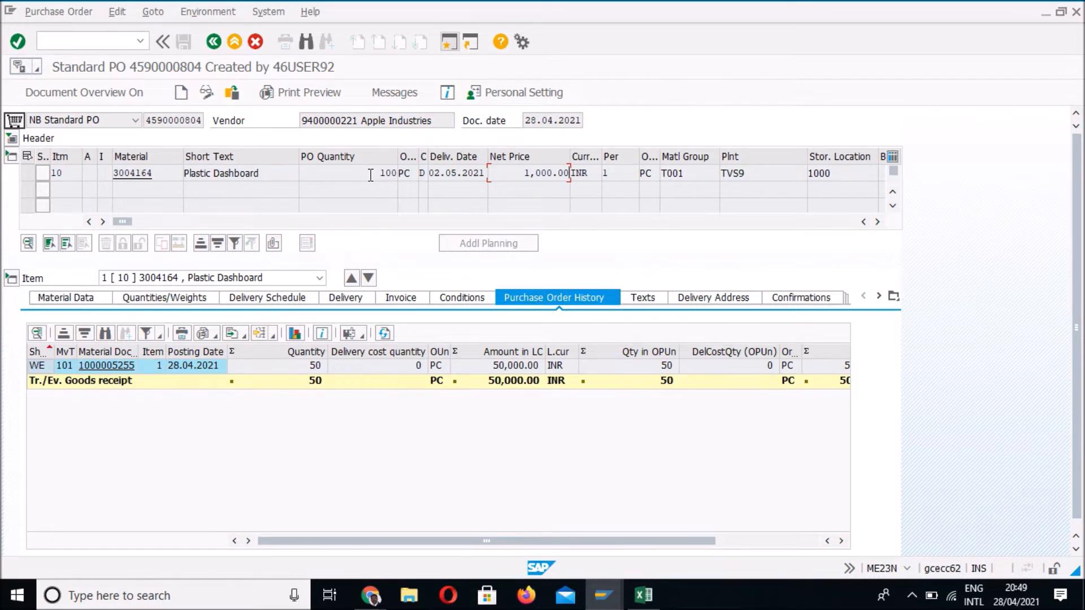
{"action": "left_click", "coordinate": [402, 298]}
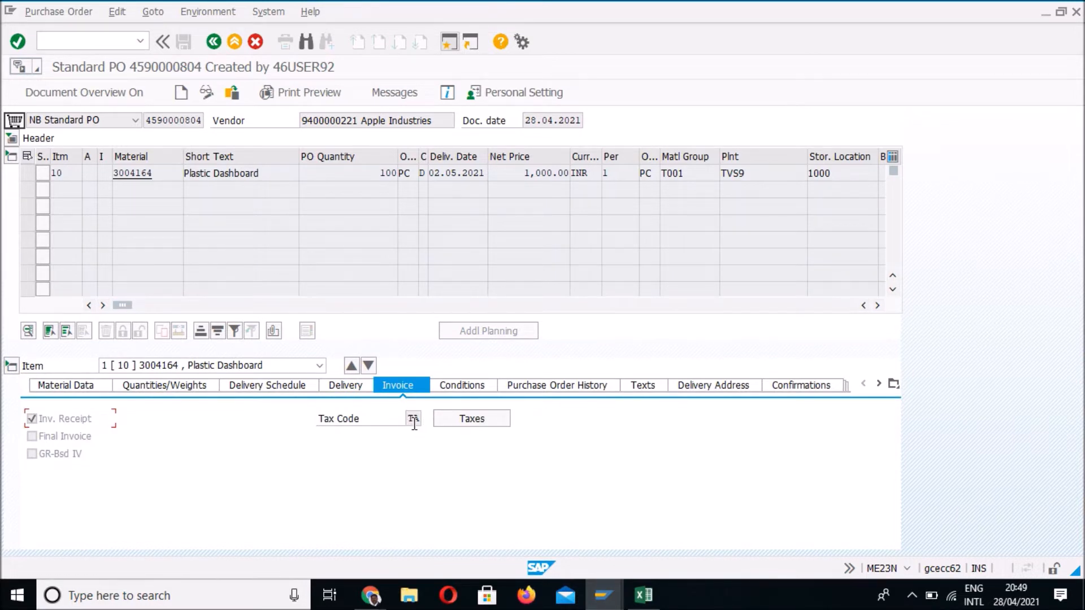
Step: Start transaction FTXP in a new session and choose IN as the country
{"action": "left_click", "coordinate": [449, 45]}
{"action": "type", "text": "ftxp"}
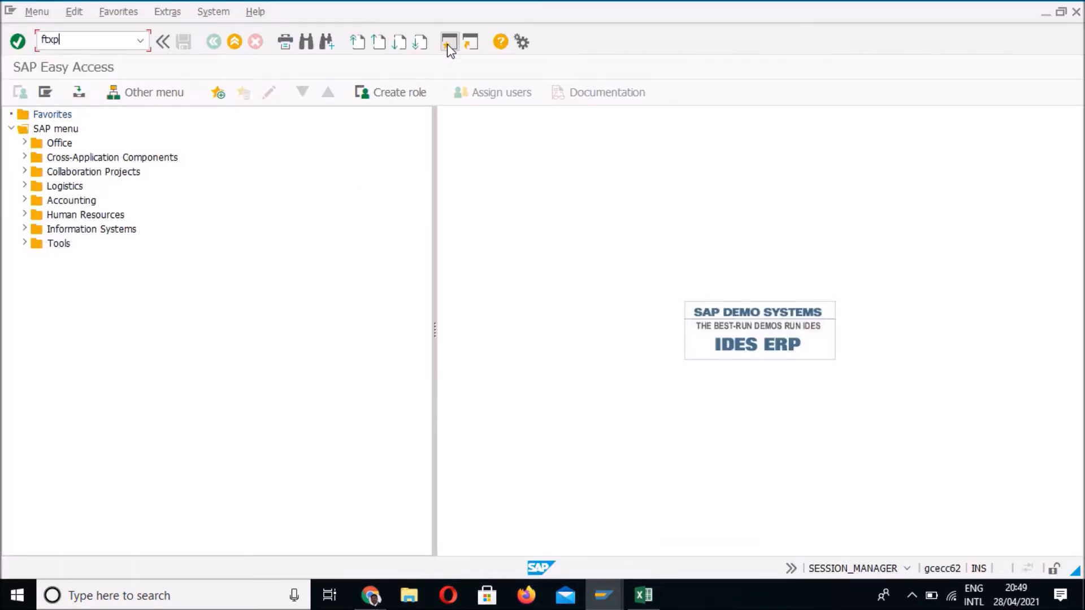
{"action": "key", "text": "Return"}
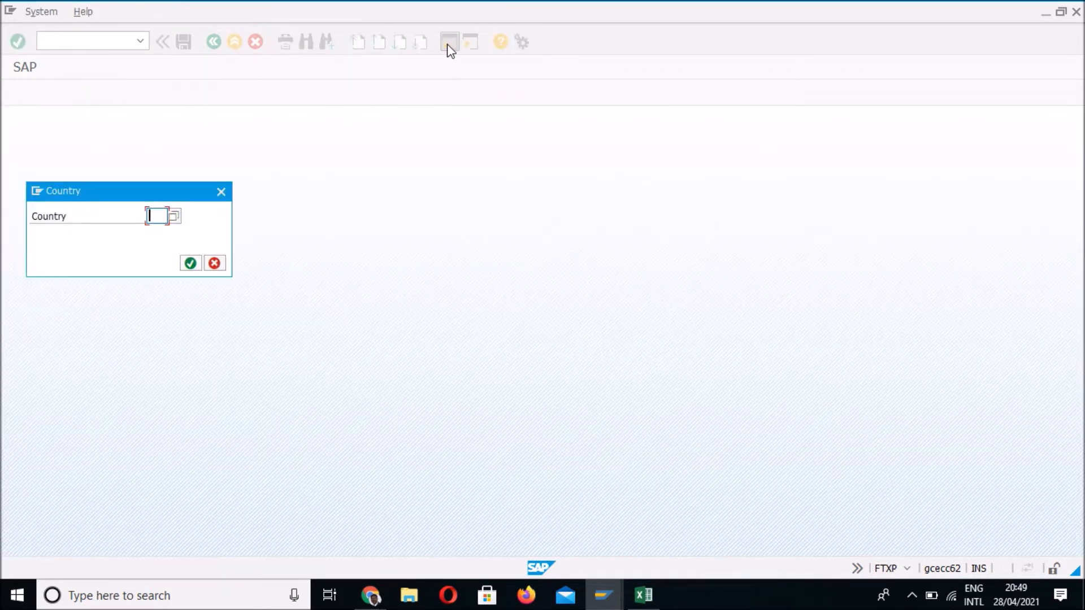
{"action": "type", "text": "in"}
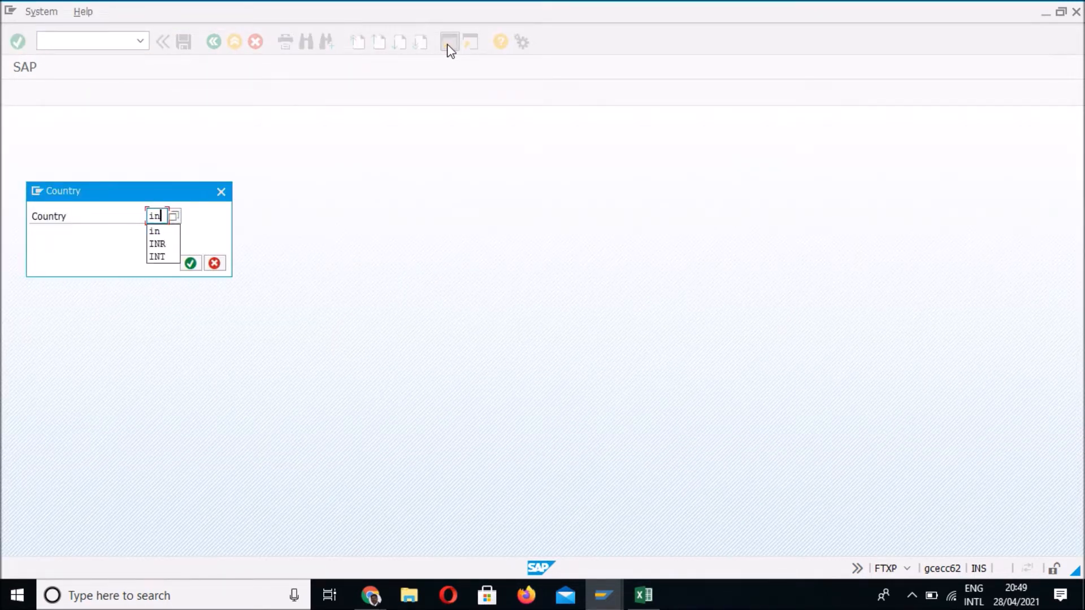
{"action": "key", "text": "Return"}
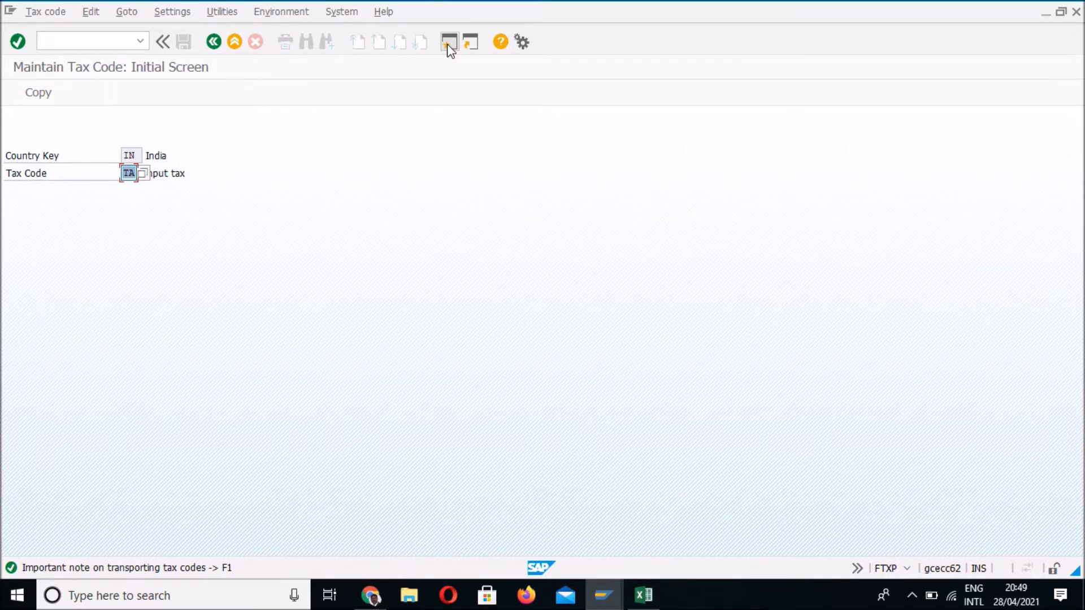
Step: Create tax code TB for India with the description "gst tax"
{"action": "left_click", "coordinate": [447, 44]}
{"action": "key", "text": "BackSpace"}
{"action": "type", "text": "b"}
{"action": "key", "text": "Return"}
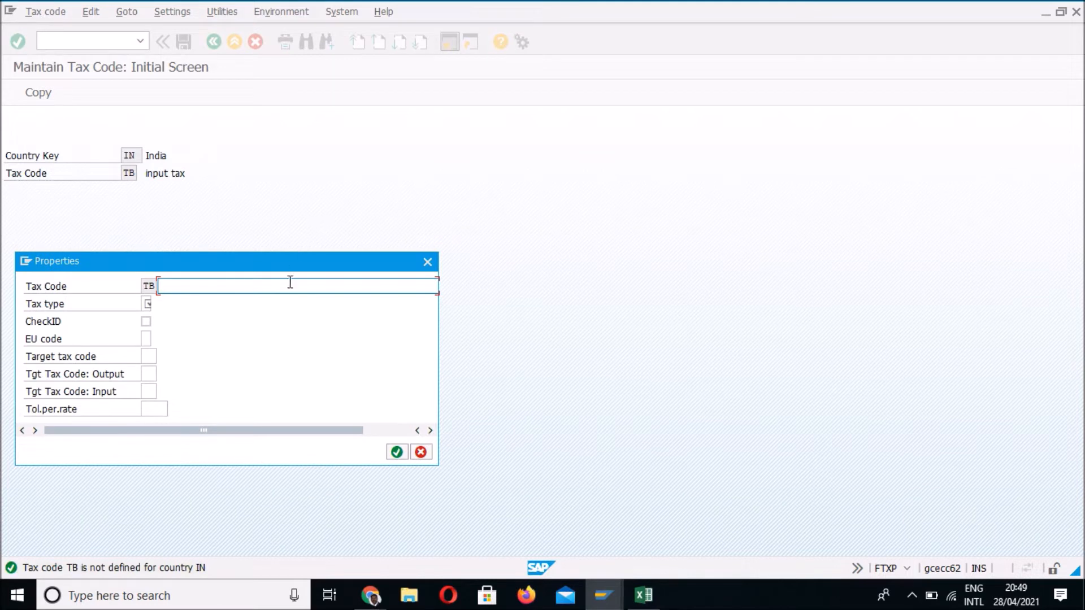
{"action": "type", "text": "gst tax"}
Step: Set the tax type of tax code TB to V (Input tax) and continue to its tax rates
{"action": "left_click", "coordinate": [145, 303]}
{"action": "key", "text": "Return"}
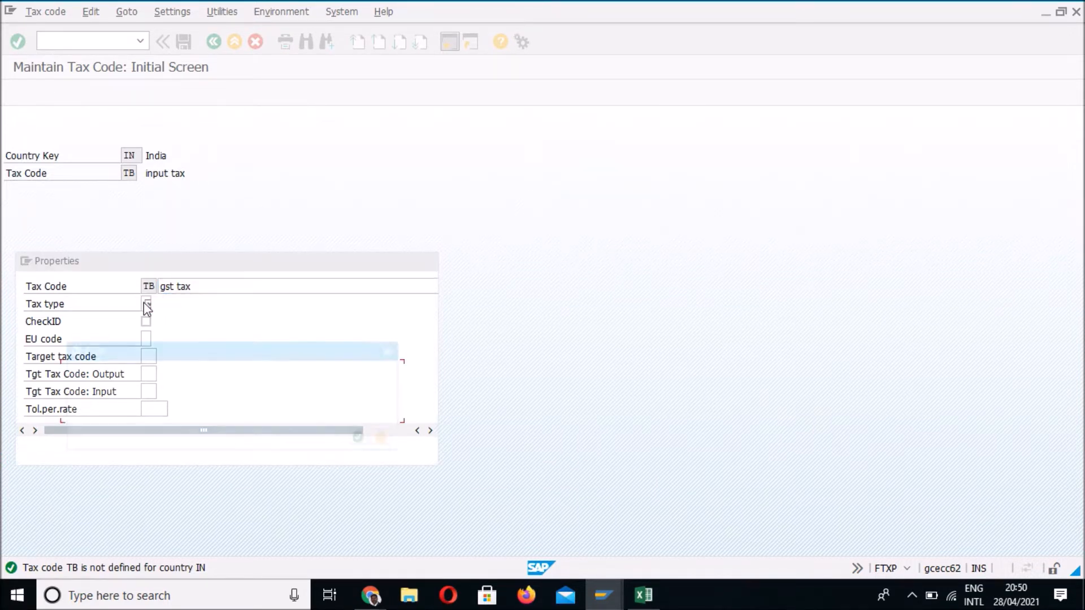
{"action": "key", "text": "Return"}
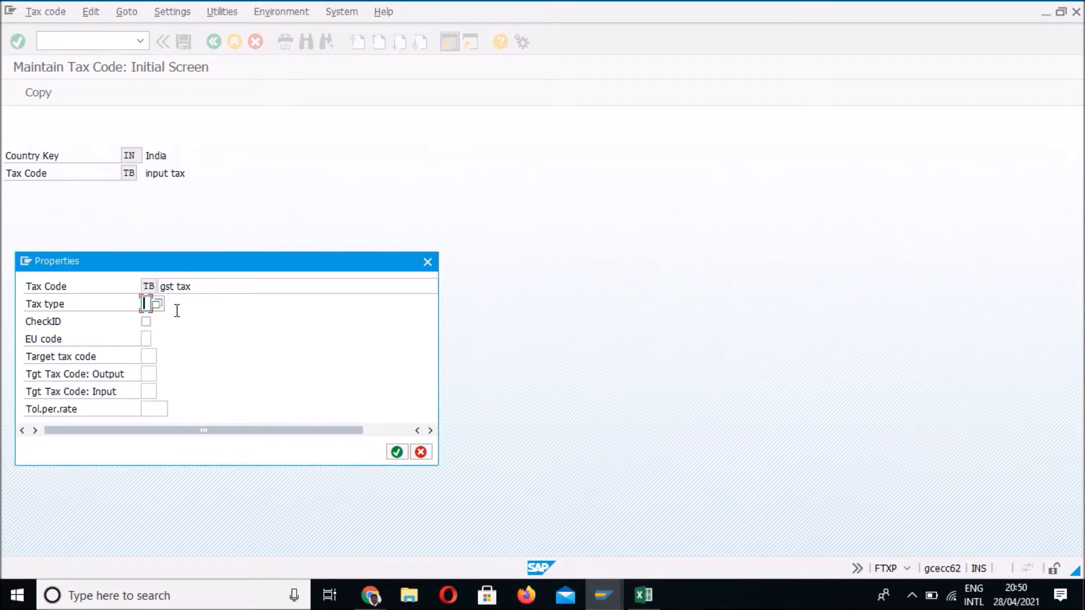
{"action": "left_click", "coordinate": [157, 304]}
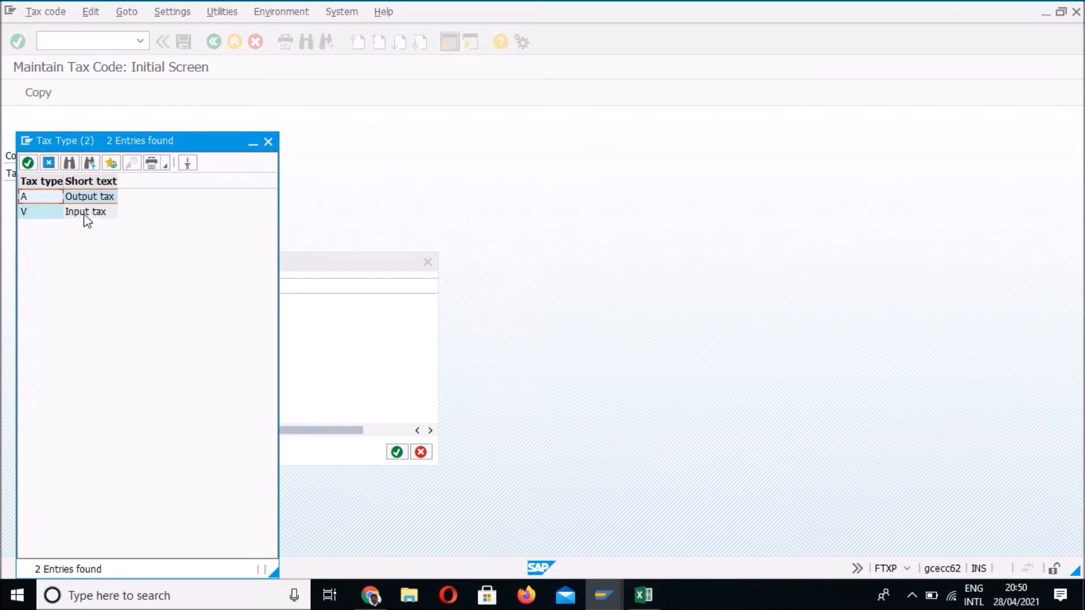
{"action": "double_click", "coordinate": [84, 212]}
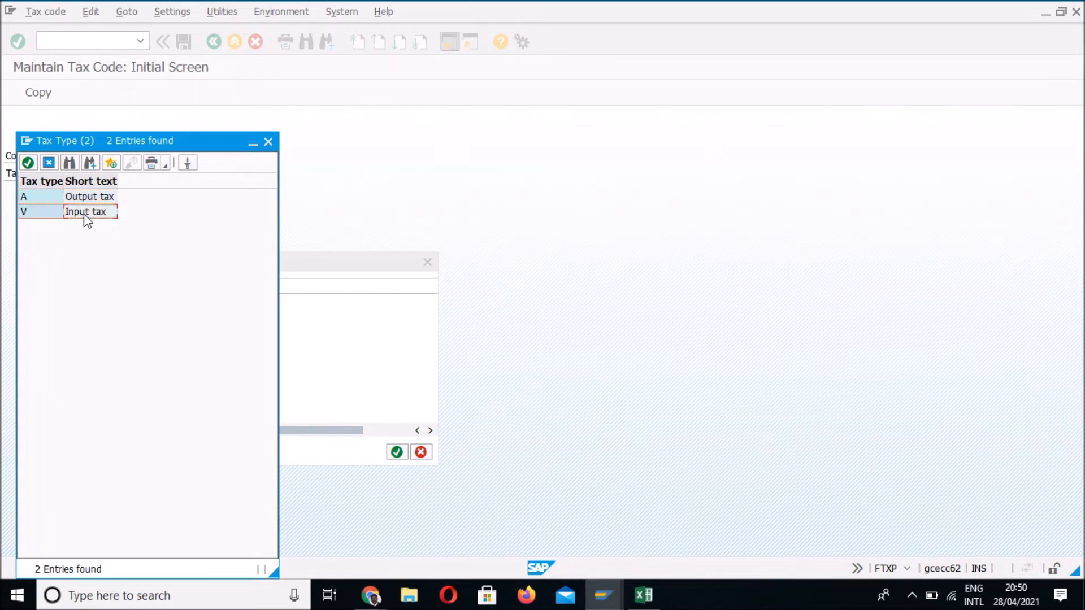
{"action": "key", "text": "Return"}
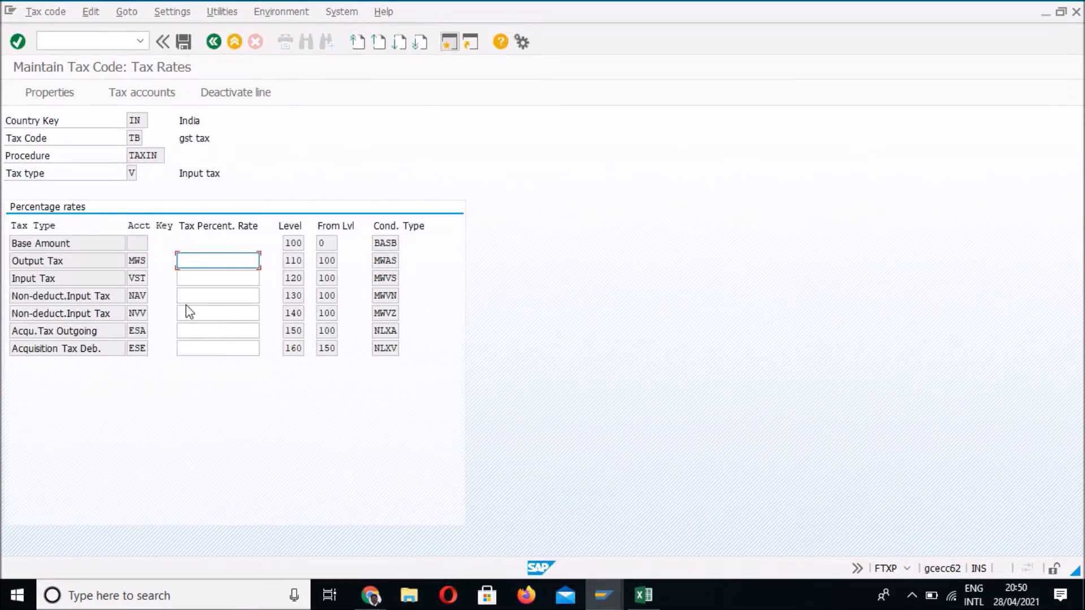
Step: Set the Input Tax (VST) rate to 18 percent, save the tax code, and close the tax maintenance session
{"action": "left_click", "coordinate": [217, 278]}
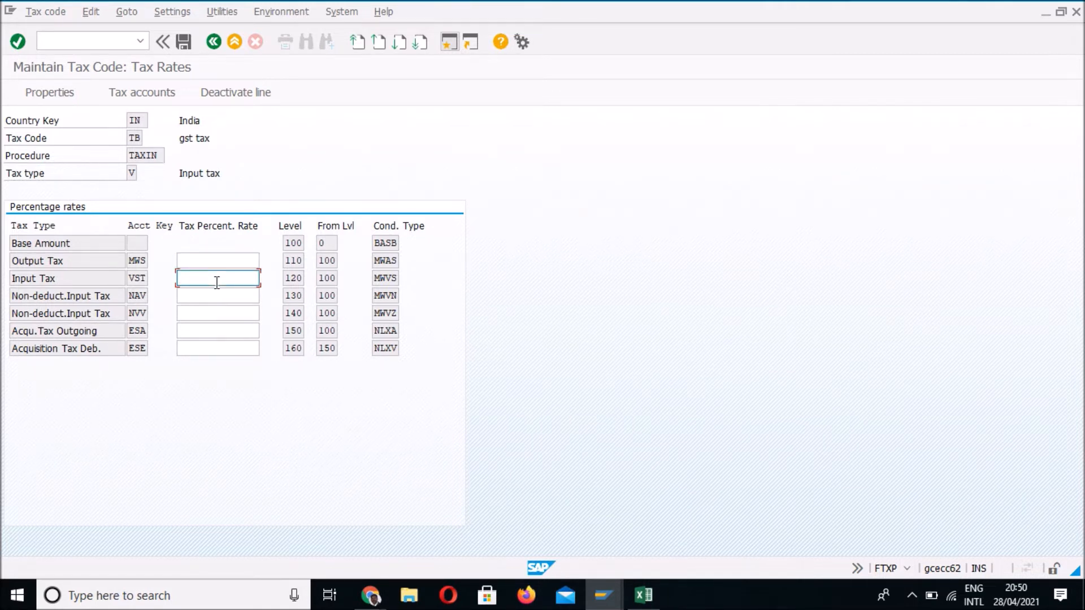
{"action": "type", "text": "18"}
{"action": "key", "text": "Return"}
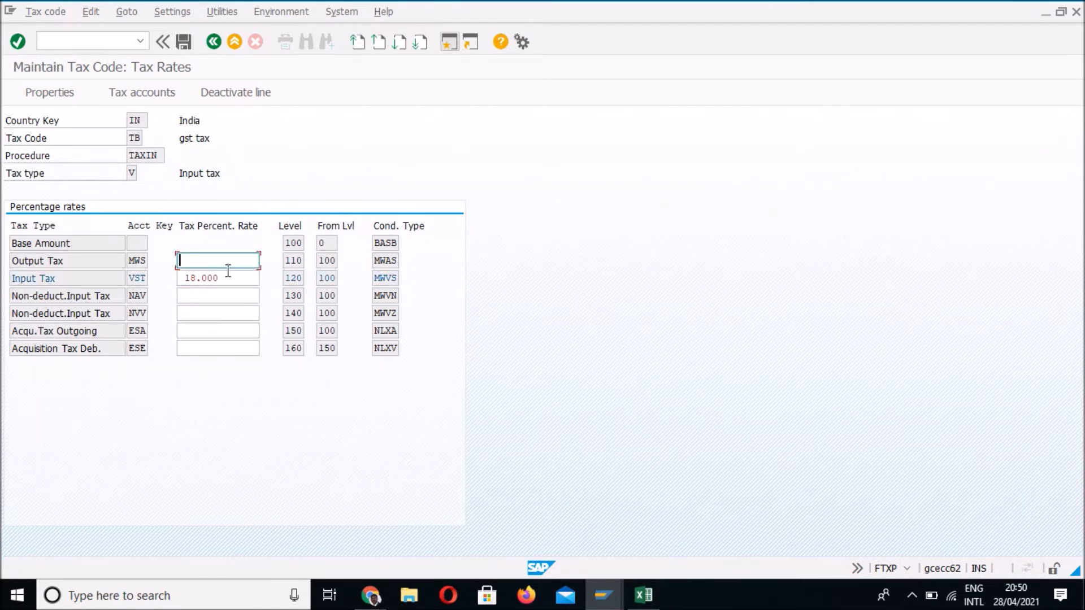
{"action": "left_click", "coordinate": [184, 50]}
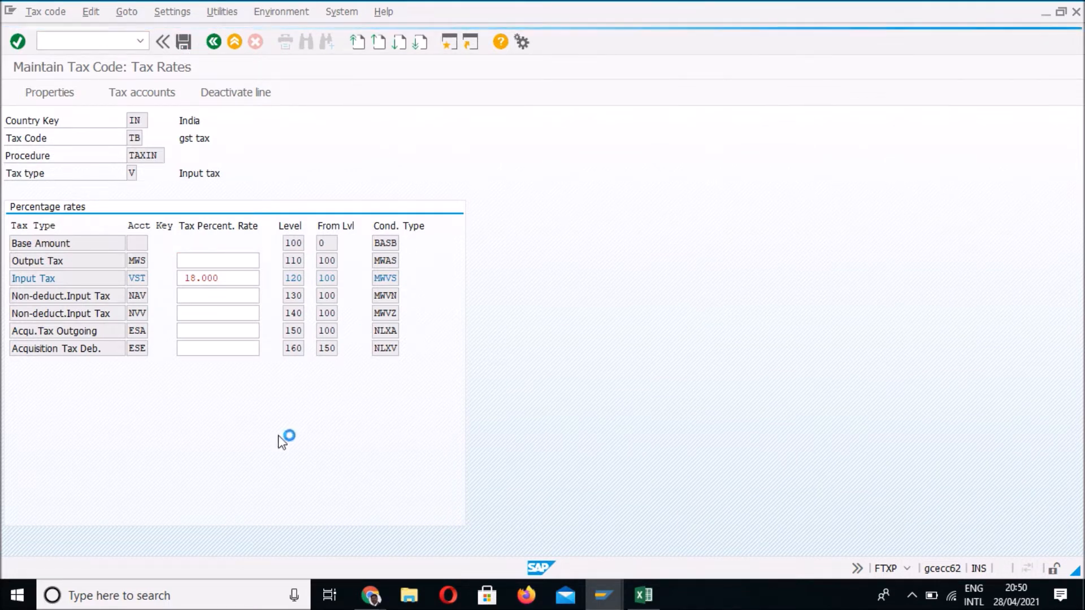
{"action": "left_click", "coordinate": [240, 43]}
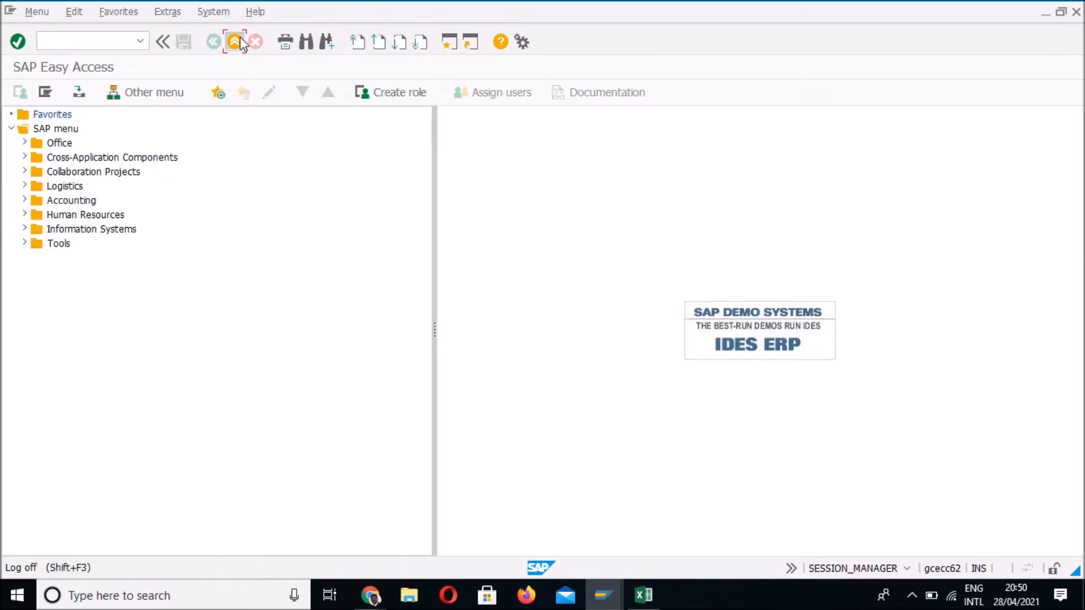
{"action": "left_click", "coordinate": [240, 44]}
Step: Look up tax code TB in the purchase order item's list of available tax codes, leaving the item's code as it is
{"action": "left_click", "coordinate": [417, 423]}
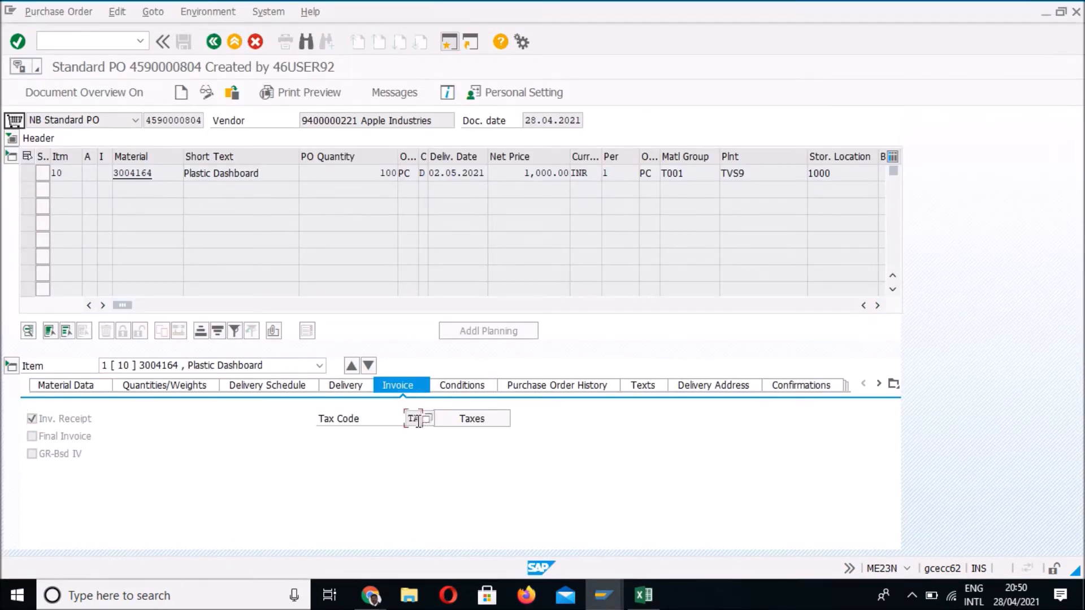
{"action": "left_click", "coordinate": [424, 417]}
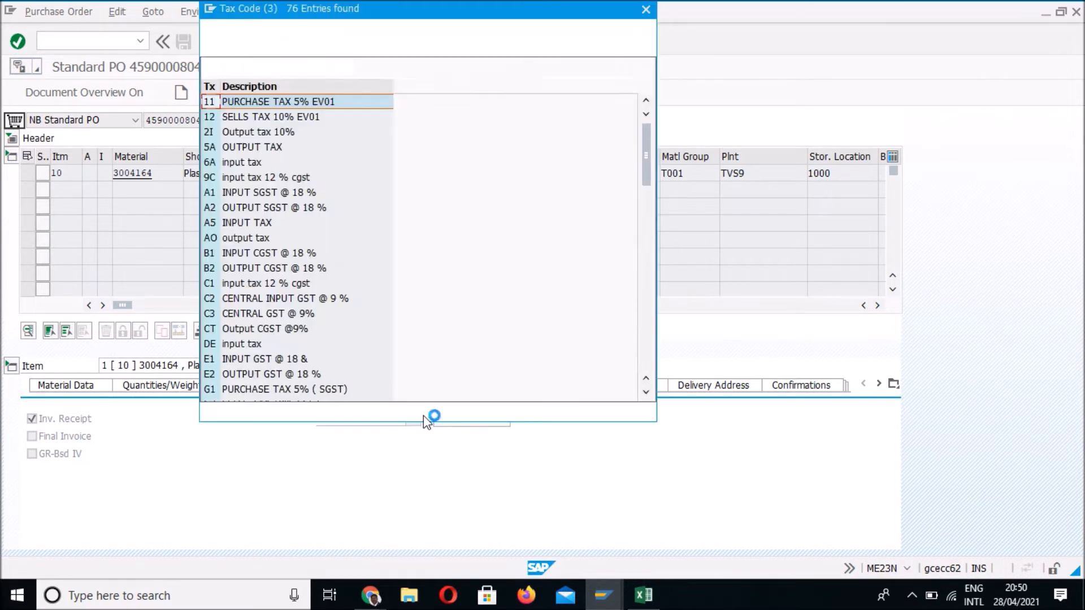
{"action": "left_click", "coordinate": [643, 343]}
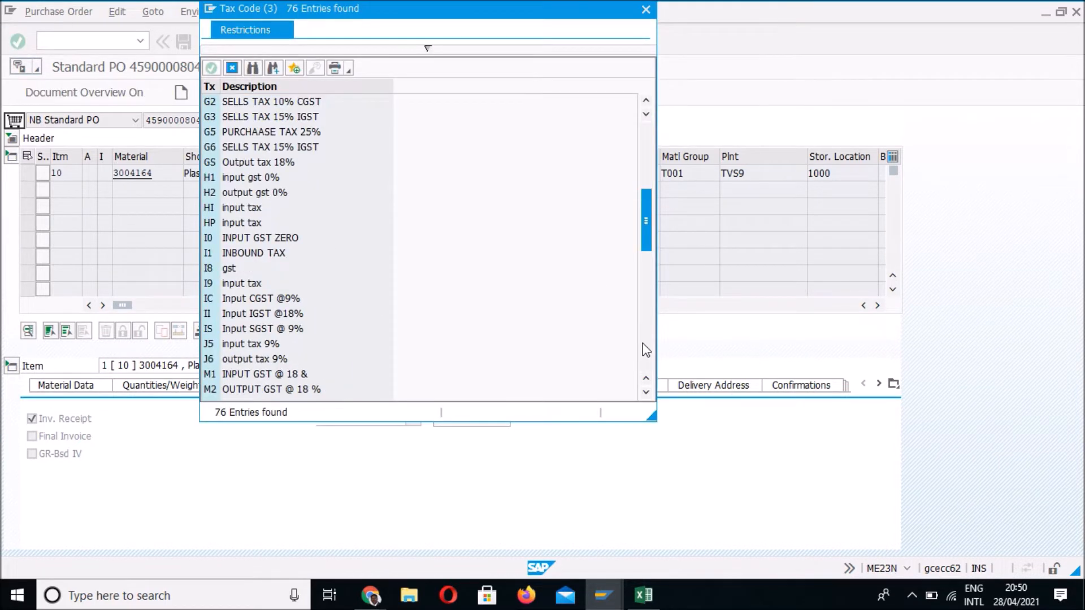
{"action": "left_click", "coordinate": [643, 343]}
{"action": "left_click", "coordinate": [643, 344]}
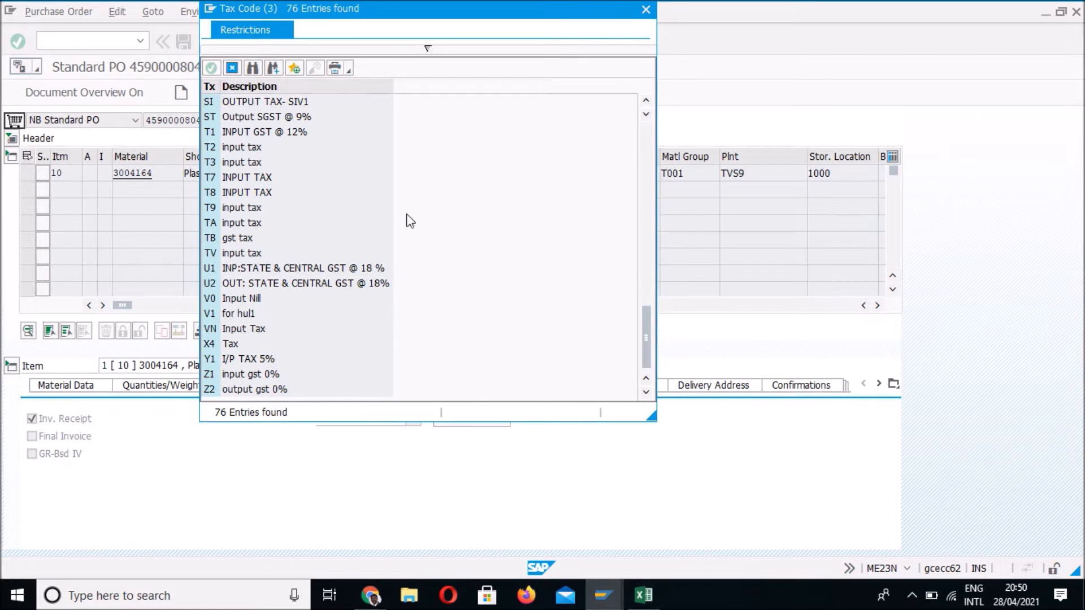
{"action": "left_click", "coordinate": [233, 239]}
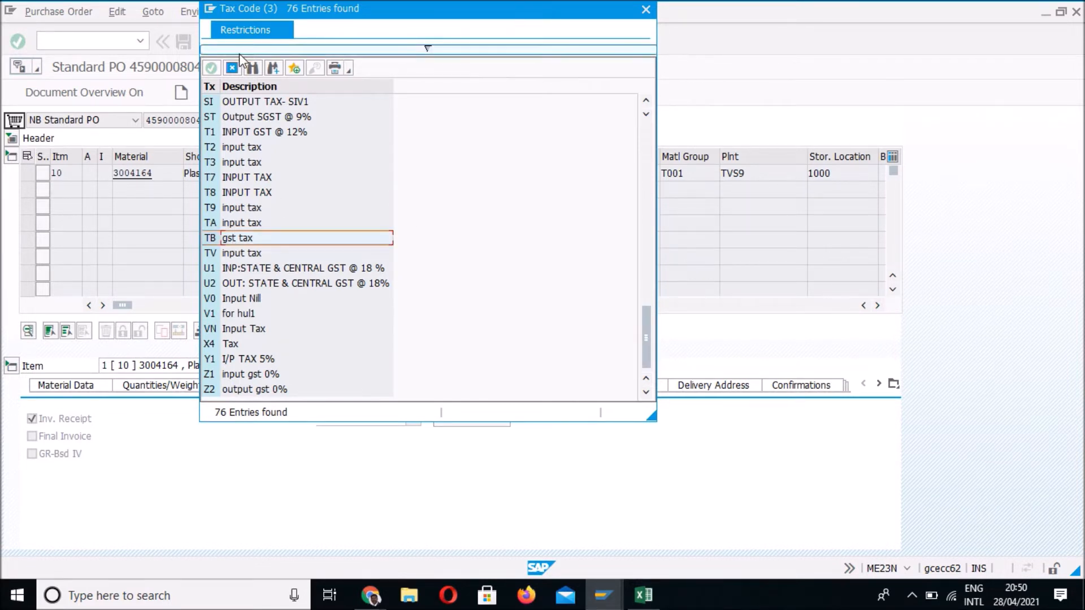
{"action": "left_click", "coordinate": [232, 70]}
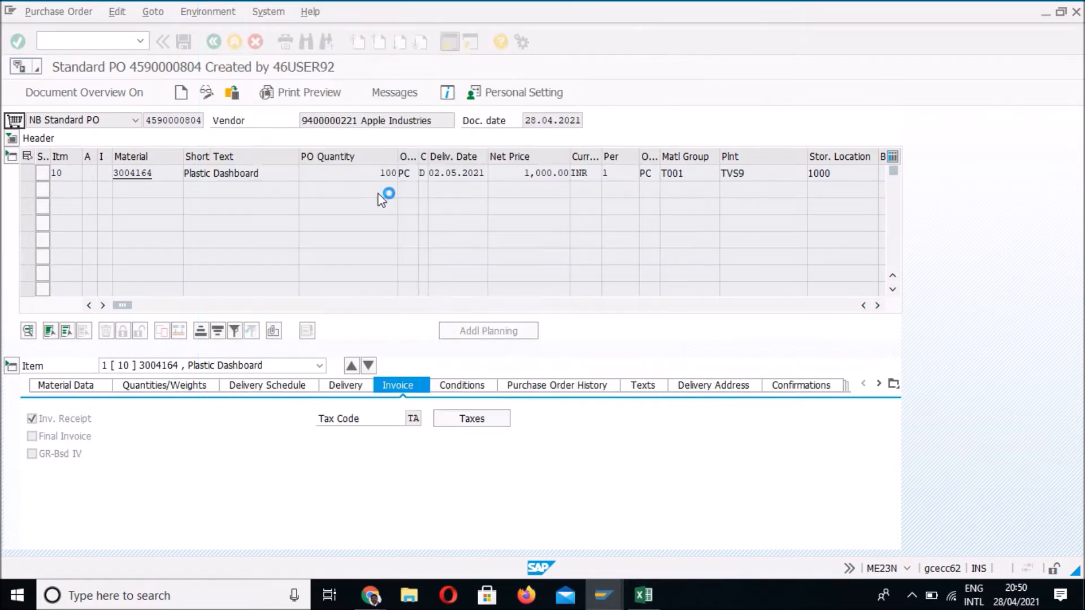
Step: Examine the tax calculation of the Plastic Dashboard item and its purchase order history
{"action": "left_click", "coordinate": [468, 418]}
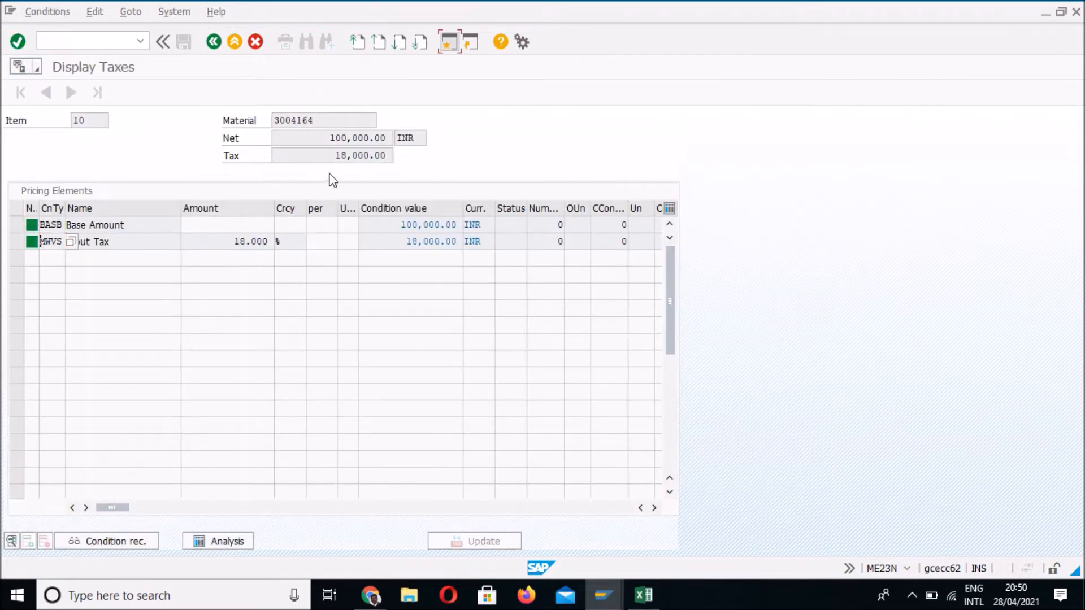
{"action": "left_click", "coordinate": [214, 41]}
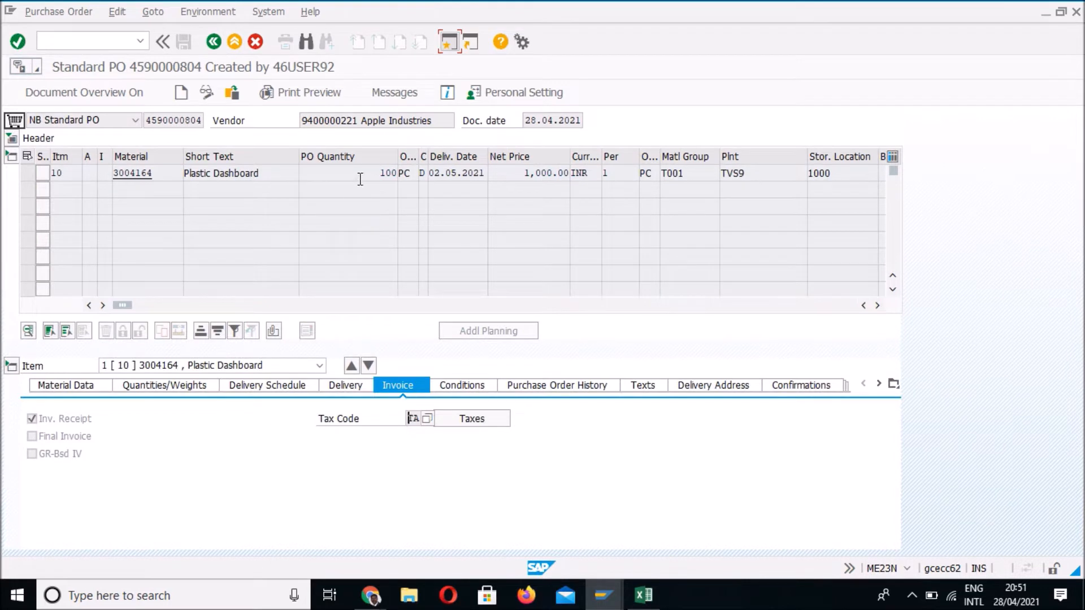
{"action": "left_click", "coordinate": [472, 418]}
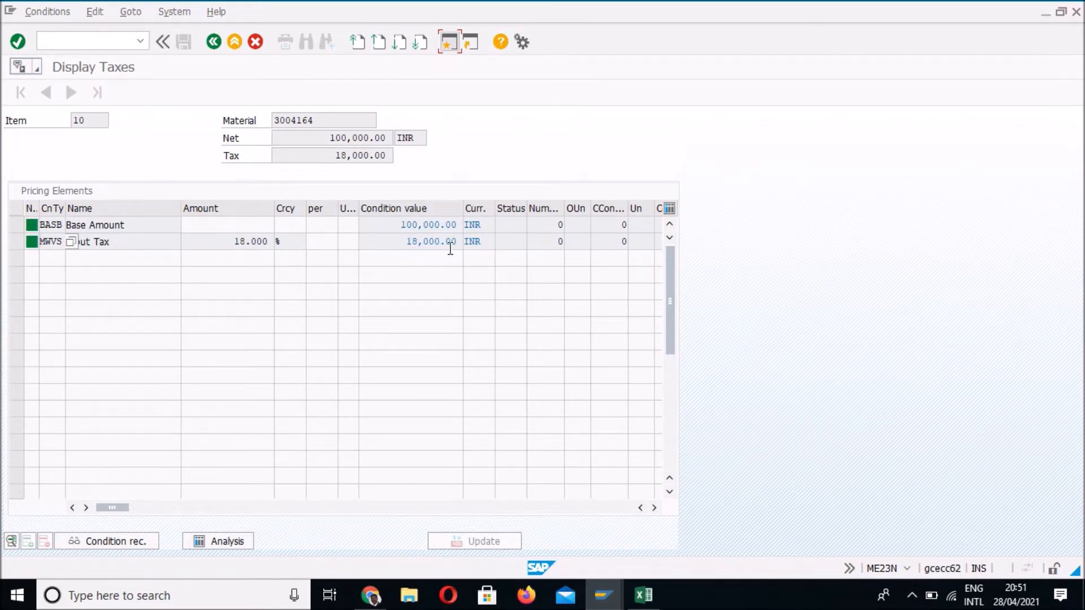
{"action": "left_click", "coordinate": [211, 43]}
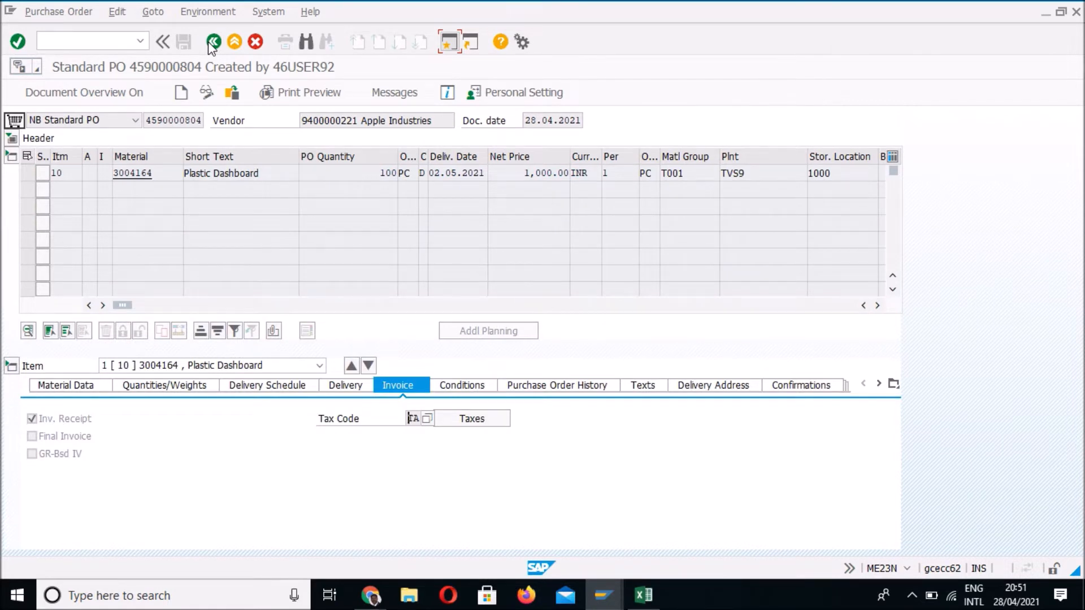
{"action": "left_click", "coordinate": [548, 390]}
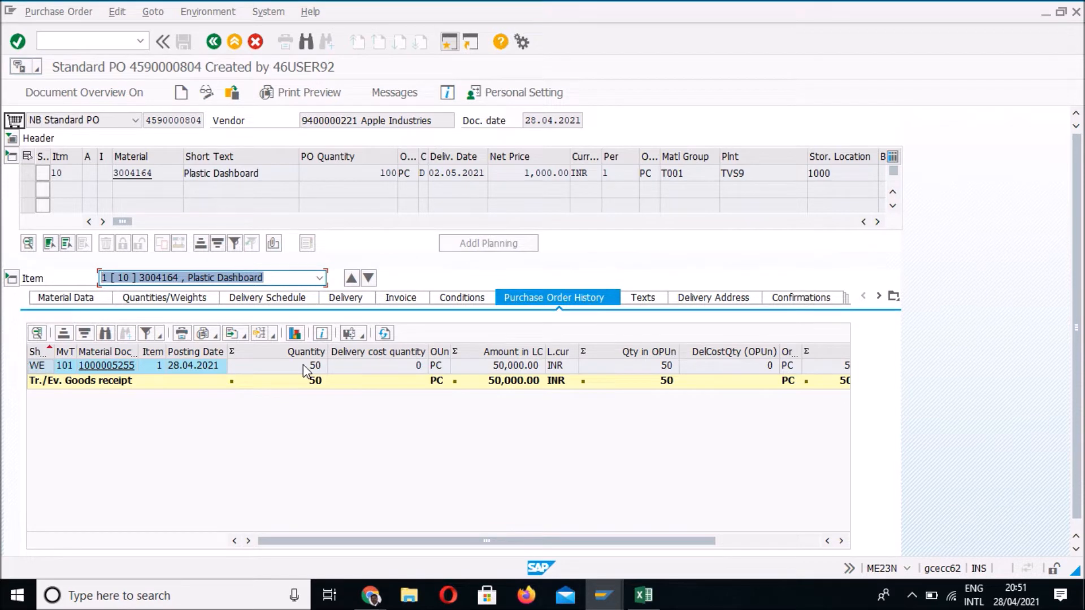
Step: Switch to the incoming invoice entry, choose 1 Invoice as the transaction, and enter 28.04.2021 as the invoice date
{"action": "key", "text": "alt+Tab"}
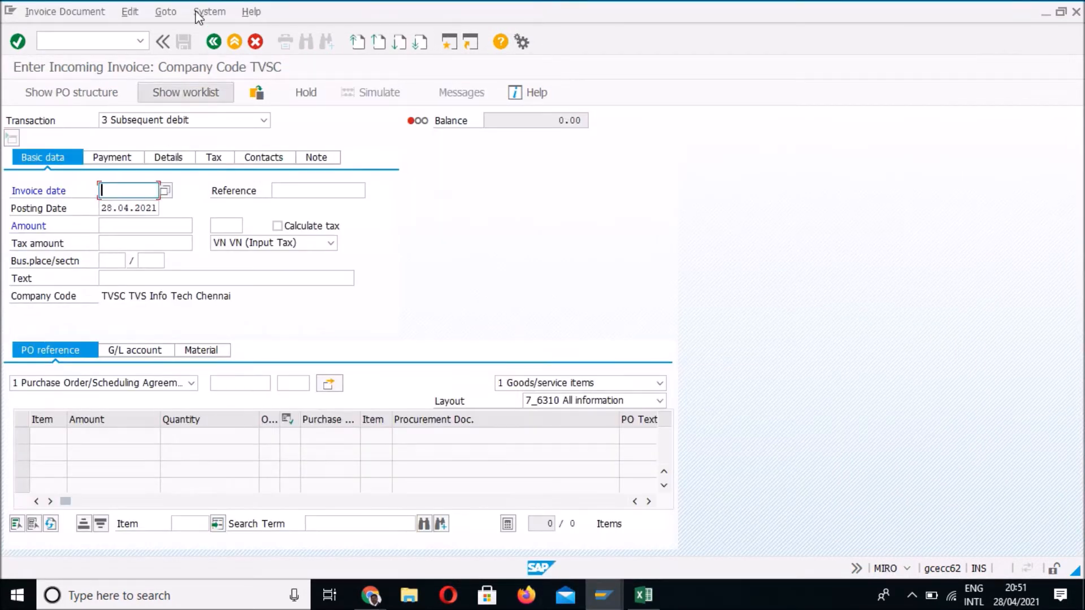
{"action": "left_click", "coordinate": [263, 120]}
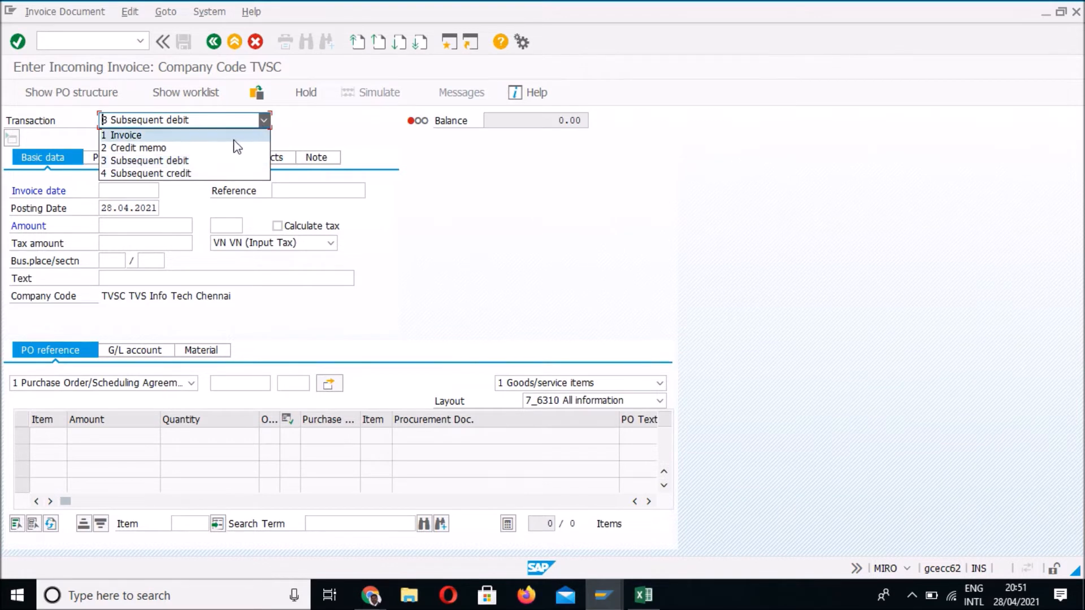
{"action": "left_click", "coordinate": [231, 139]}
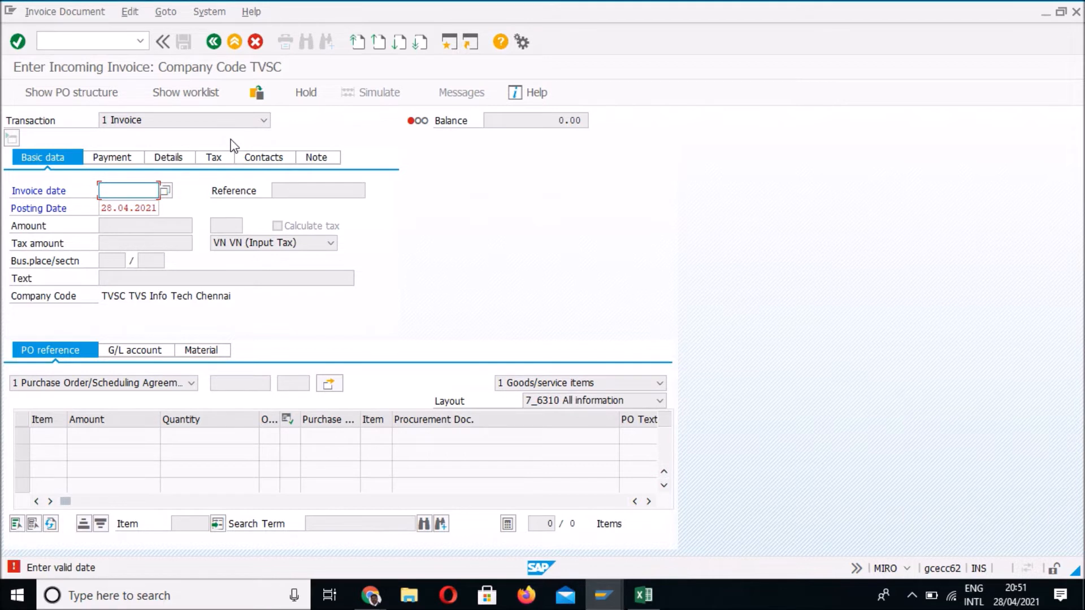
{"action": "type", "text": "2"}
{"action": "left_click", "coordinate": [124, 207]}
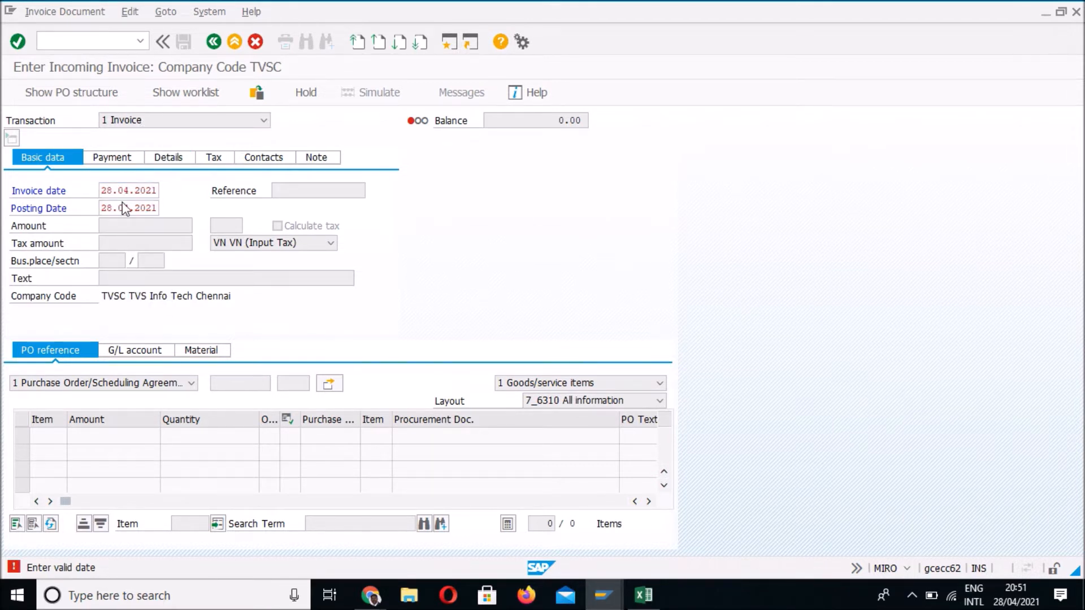
{"action": "key", "text": "Return"}
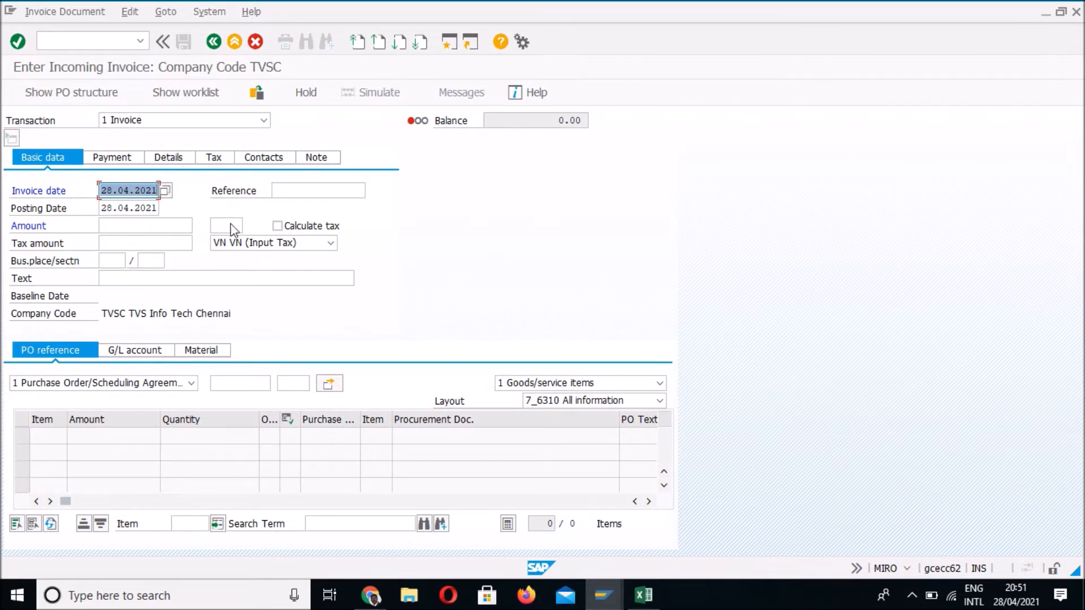
Step: Set the invoice's tax code to TA (input tax)
{"action": "left_click", "coordinate": [265, 244]}
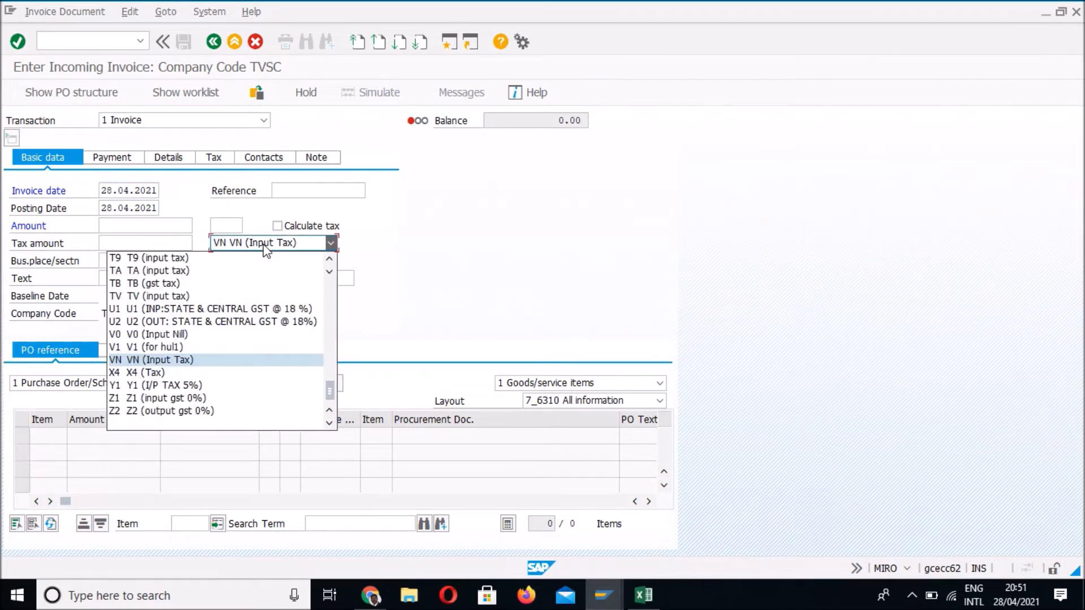
{"action": "left_click", "coordinate": [269, 272]}
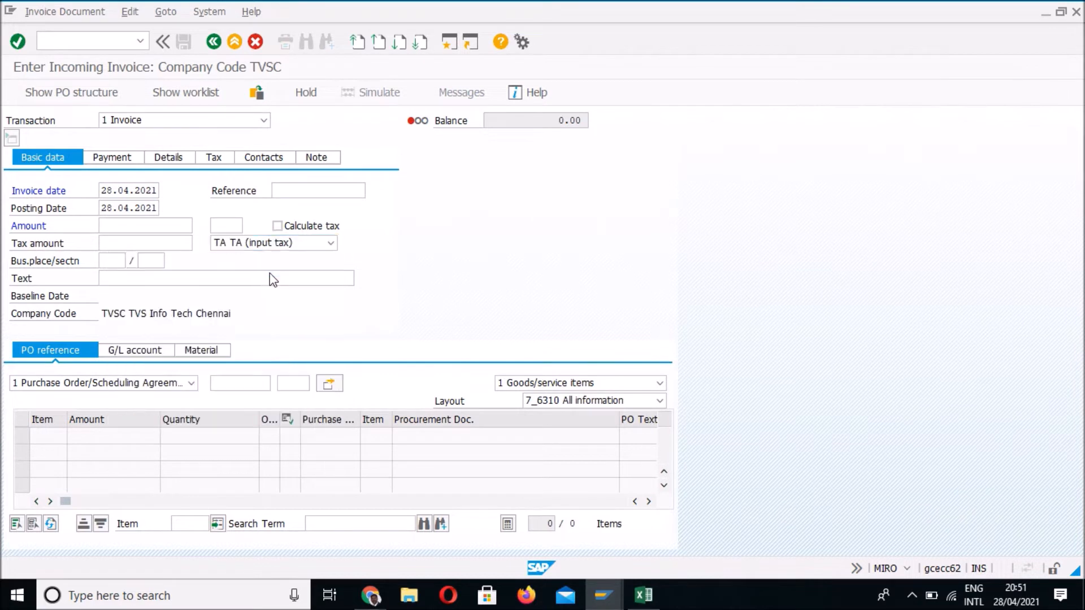
{"action": "left_click", "coordinate": [254, 388]}
{"action": "type", "text": "1,000.00"}
{"action": "key", "text": "BackSpace"}
{"action": "key", "text": "BackSpace"}
{"action": "key", "text": "BackSpace"}
{"action": "key", "text": "BackSpace"}
{"action": "key", "text": "BackSpace"}
{"action": "key", "text": "BackSpace"}
{"action": "key", "text": "BackSpace"}
{"action": "key", "text": "BackSpace"}
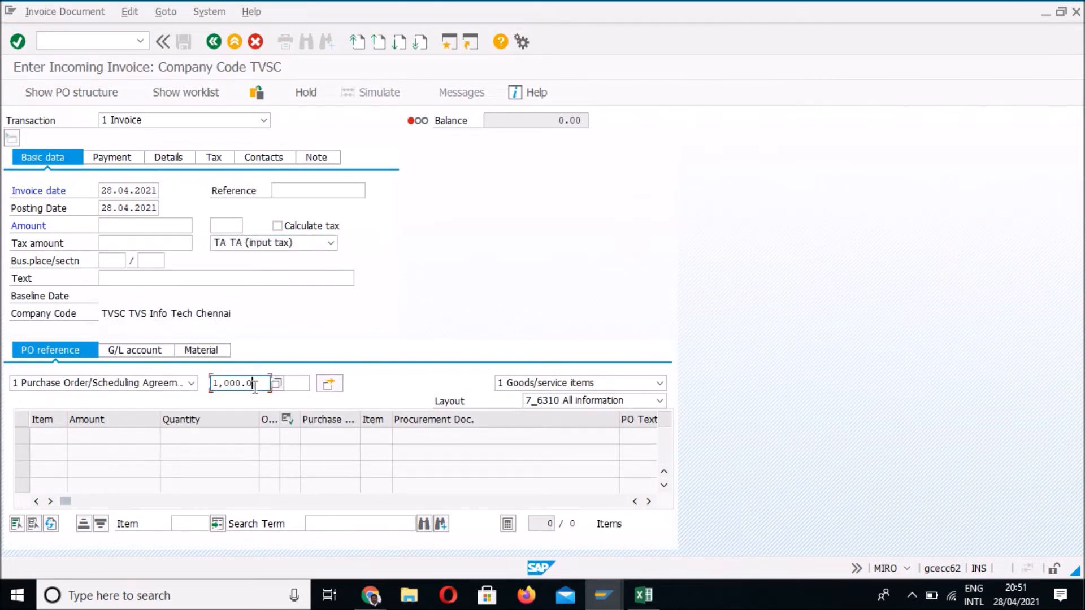
Step: Copy the purchase order number from the Plastic Dashboard order and load its item into the invoice as the purchase order reference
{"action": "key", "text": "alt+Tab"}
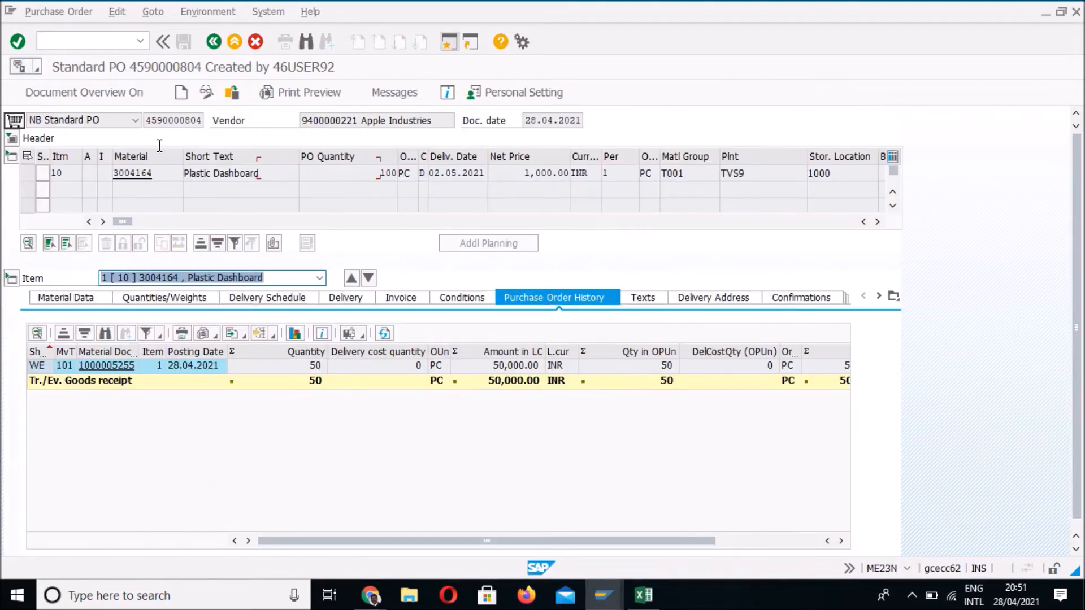
{"action": "double_click", "coordinate": [175, 120]}
{"action": "key", "text": "ctrl+c"}
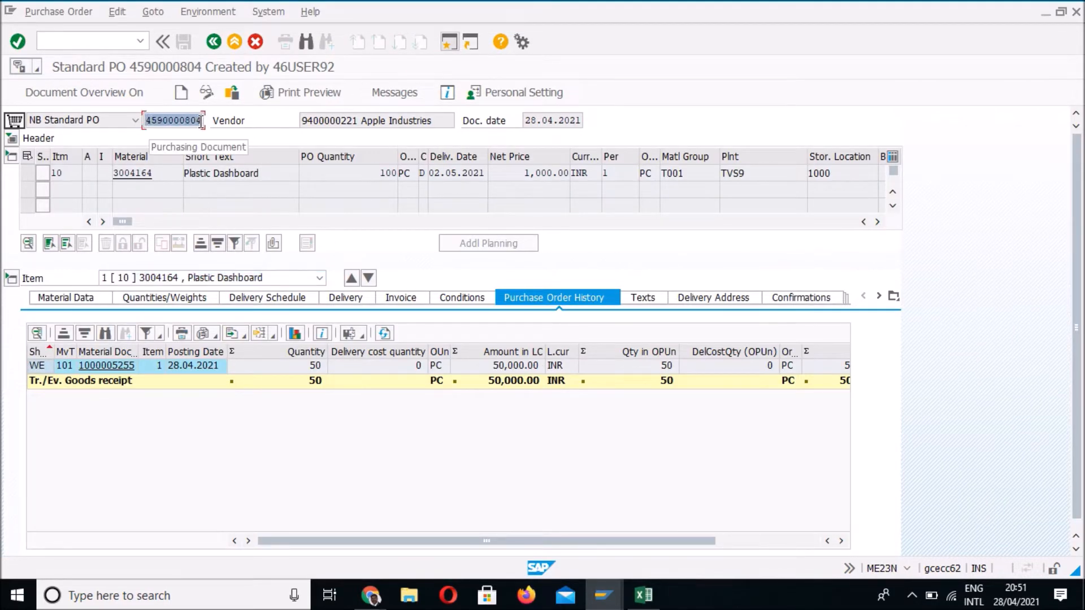
{"action": "key", "text": "alt+Tab"}
{"action": "key", "text": "ctrl+v"}
{"action": "key", "text": "Return"}
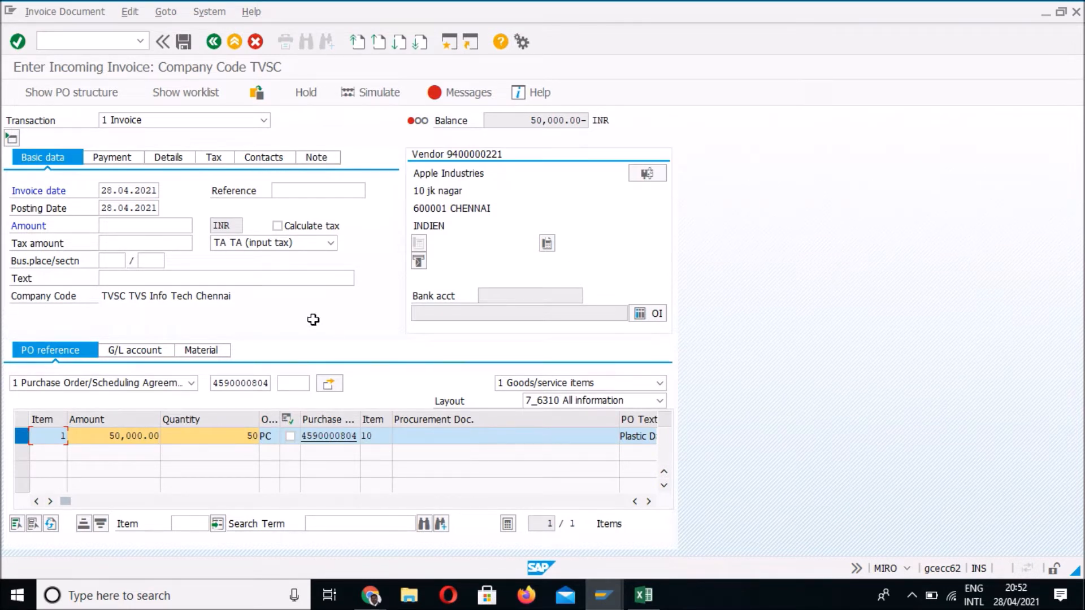
Step: Turn on Calculate tax for the invoice and enter 59,000.00, copied from the balance, as the invoice amount
{"action": "left_click", "coordinate": [286, 229]}
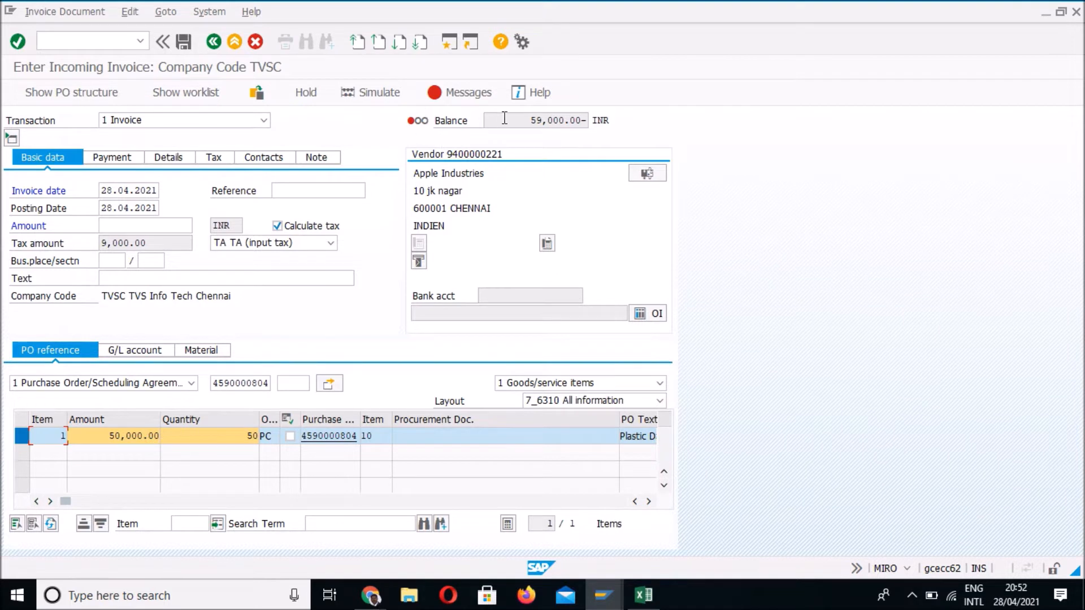
{"action": "left_click_drag", "start_coordinate": [523, 119], "coordinate": [585, 123]}
{"action": "key", "text": "ctrl+c"}
{"action": "left_click", "coordinate": [585, 123]}
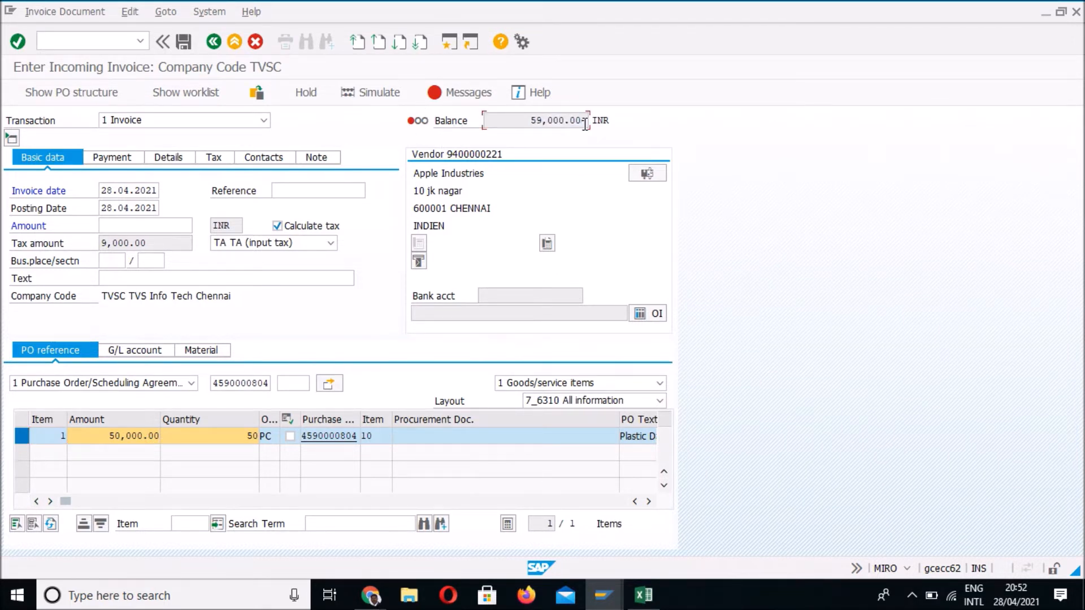
{"action": "left_click", "coordinate": [160, 225]}
{"action": "key", "text": "ctrl+v"}
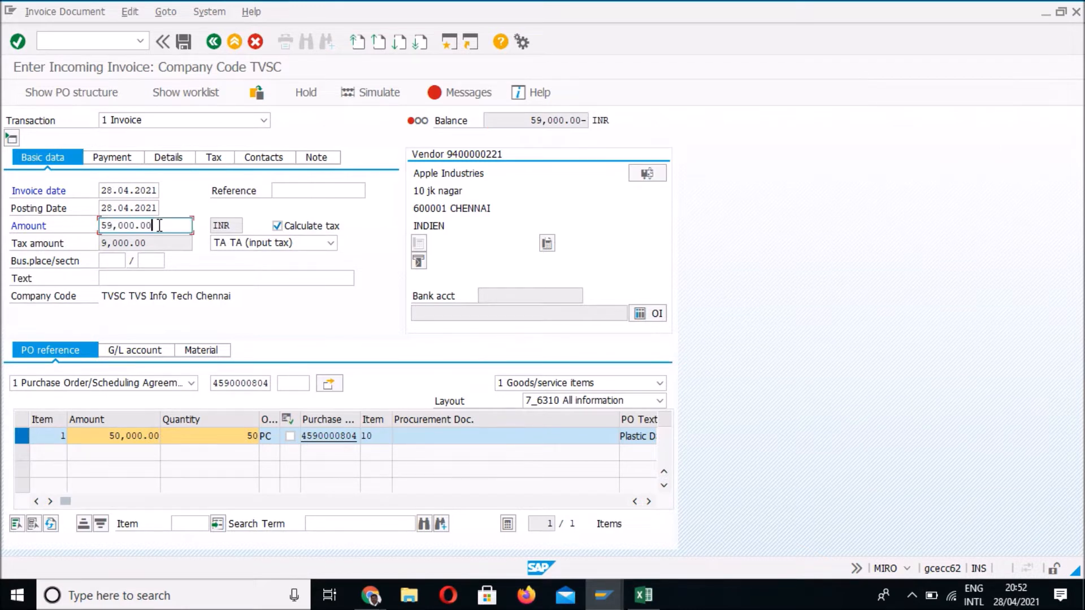
{"action": "key", "text": "Return"}
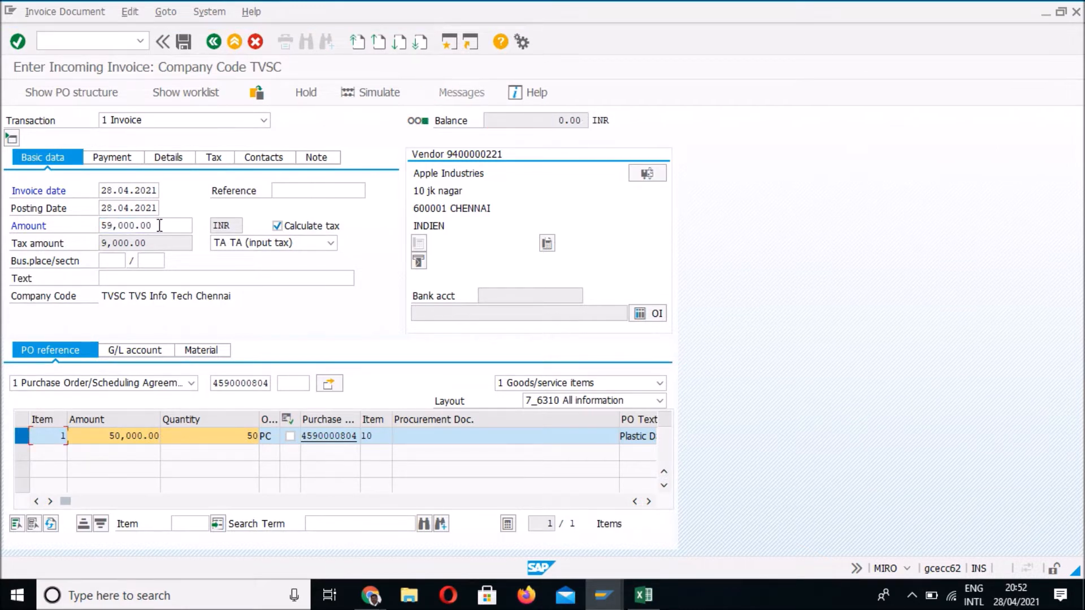
Step: Simulate the invoice document, check the vendor, GR/IR and input tax amounts, and post it
{"action": "left_click", "coordinate": [362, 92]}
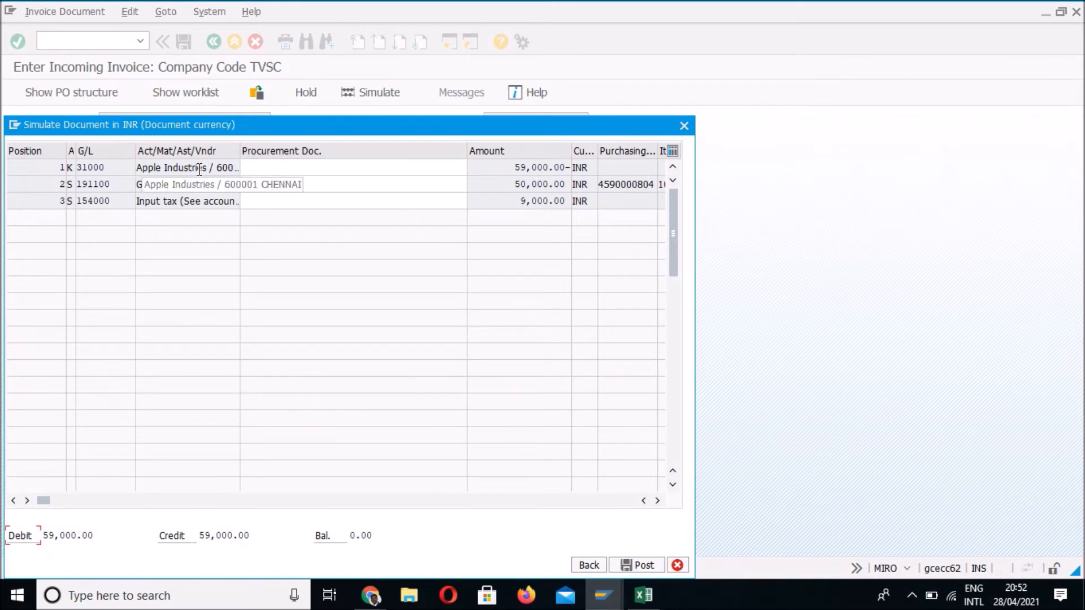
{"action": "left_click_drag", "start_coordinate": [515, 171], "coordinate": [579, 171]}
{"action": "left_click_drag", "start_coordinate": [502, 185], "coordinate": [577, 192]}
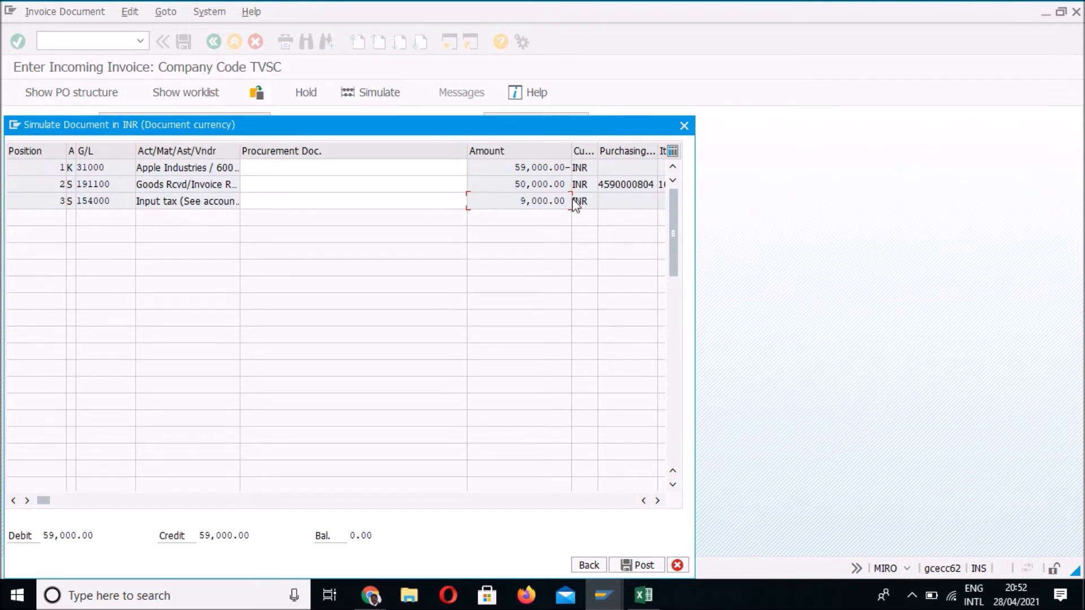
{"action": "left_click", "coordinate": [635, 565]}
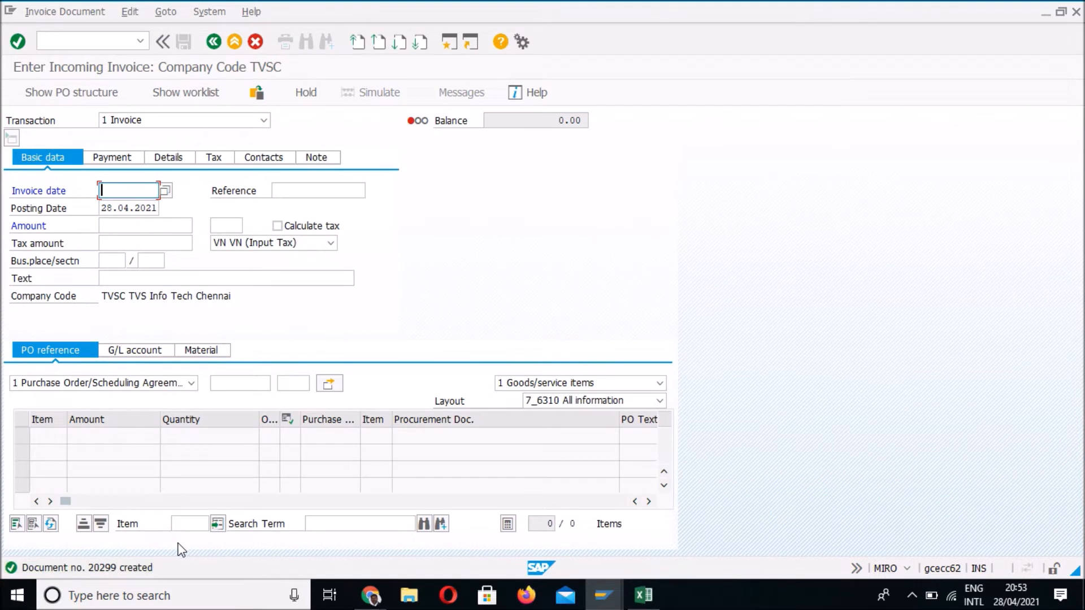
Step: Display the posted invoice and examine its follow-on accounting document, then return to the invoice display
{"action": "left_click", "coordinate": [257, 92]}
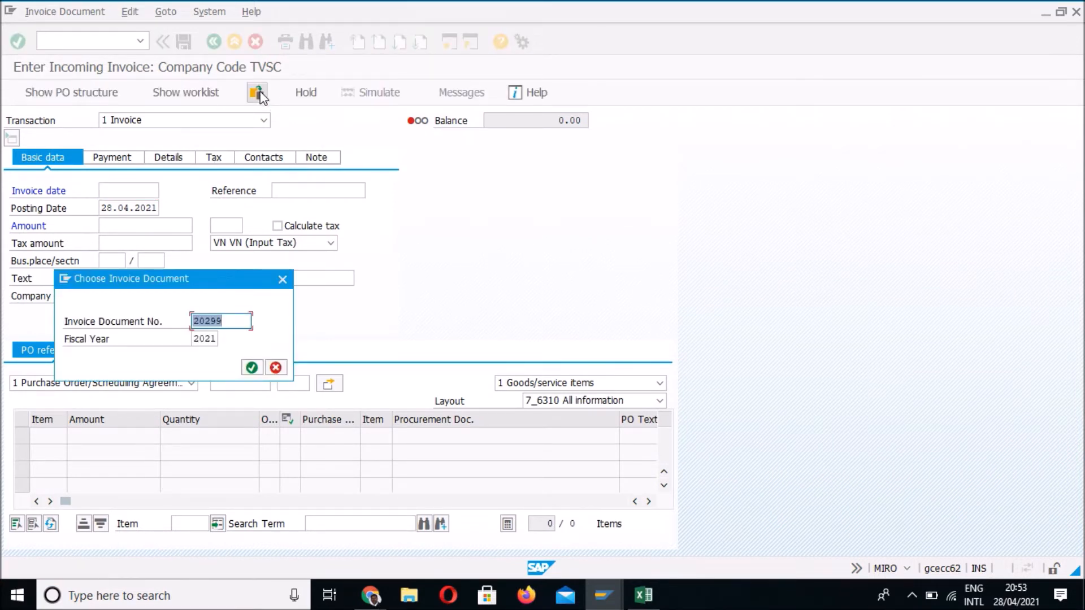
{"action": "key", "text": "Return"}
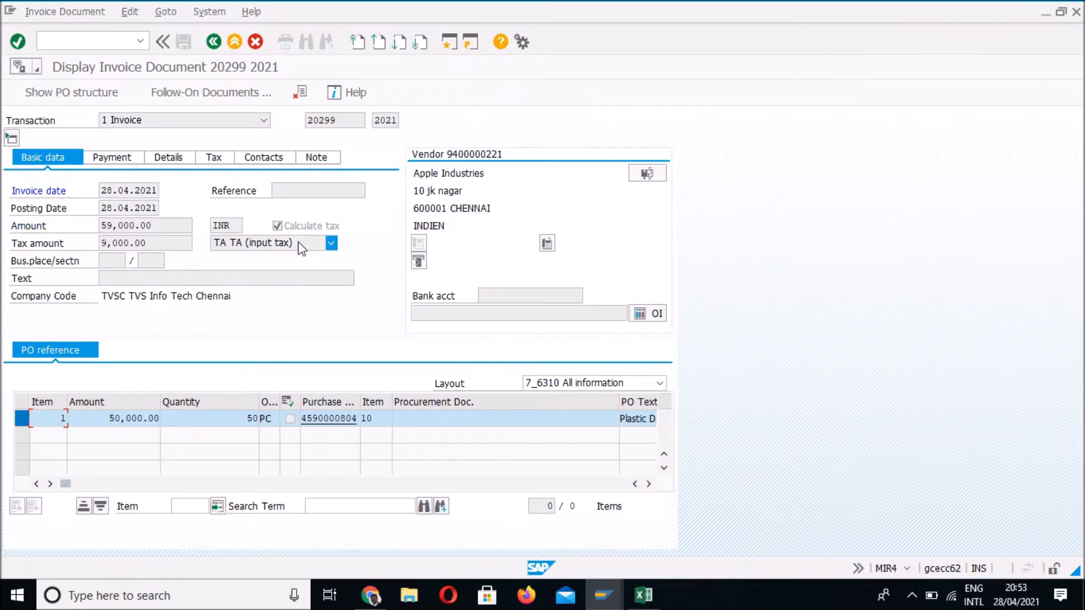
{"action": "left_click", "coordinate": [217, 90]}
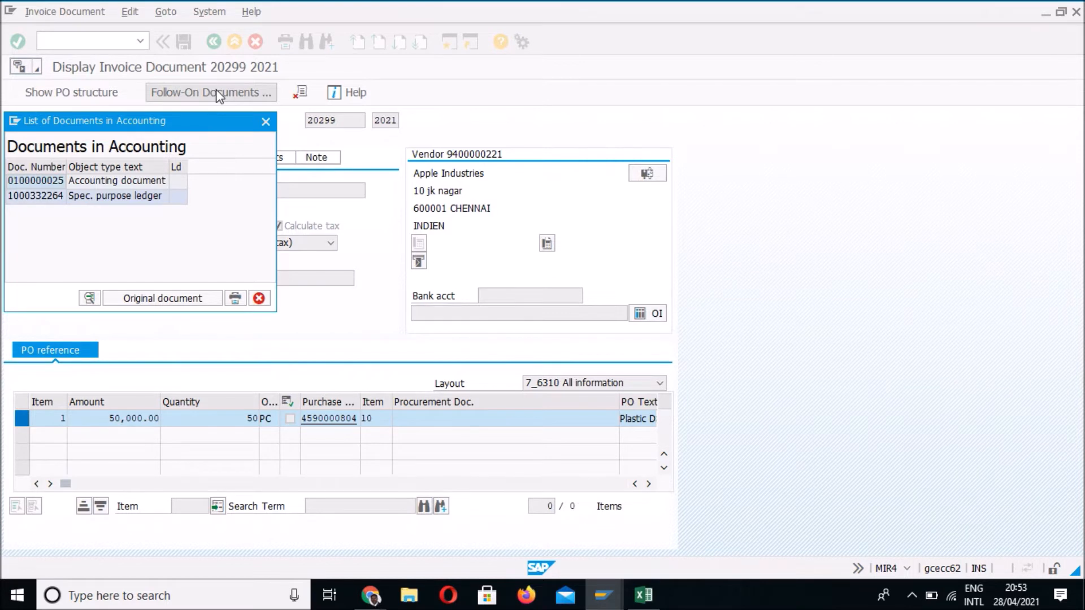
{"action": "left_click", "coordinate": [100, 182]}
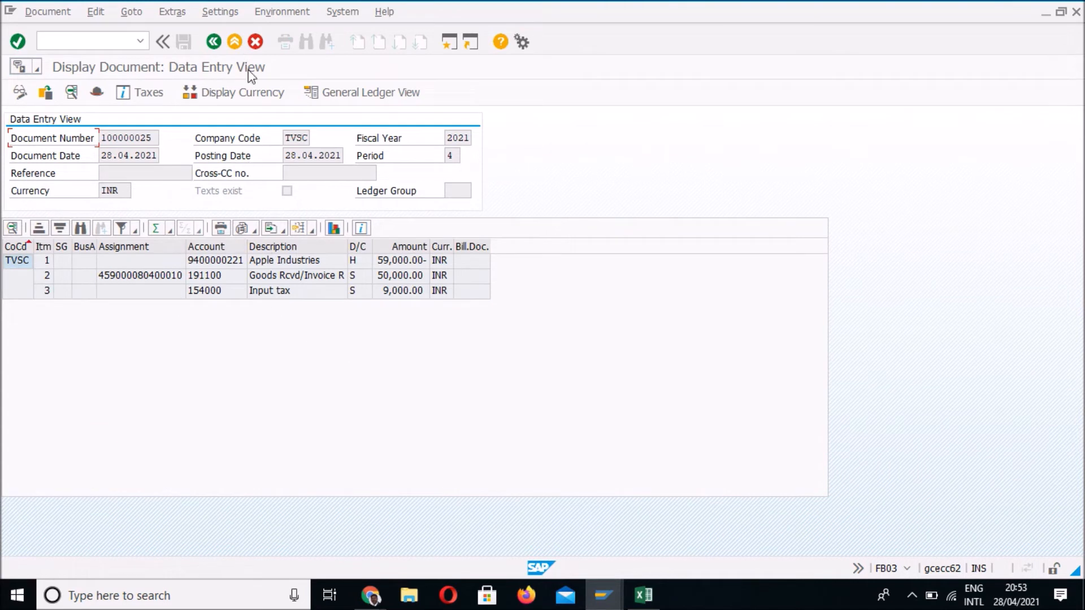
{"action": "left_click", "coordinate": [213, 42]}
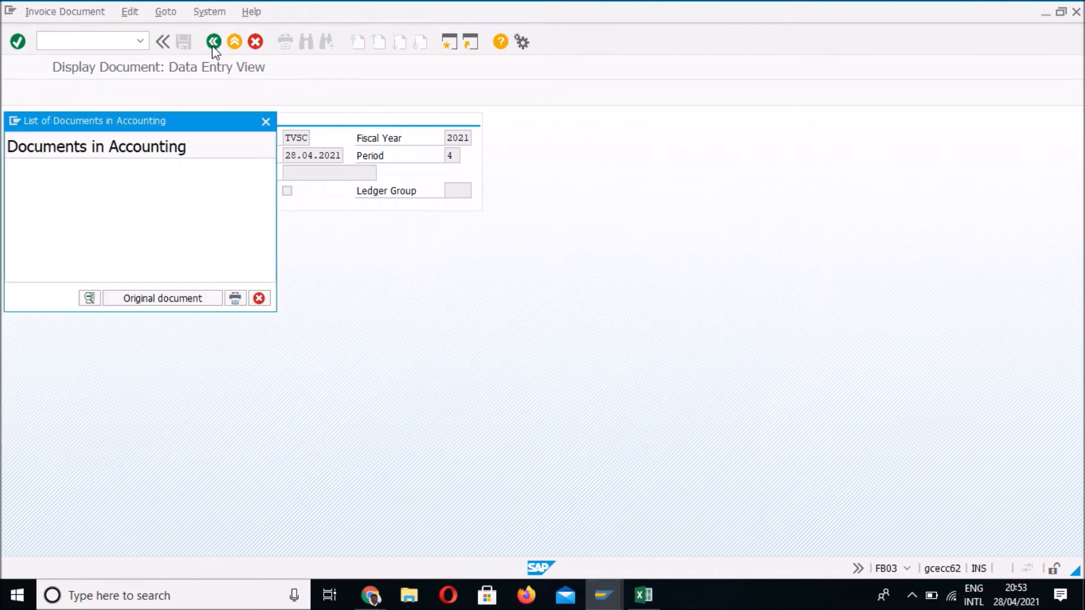
{"action": "left_click", "coordinate": [265, 123]}
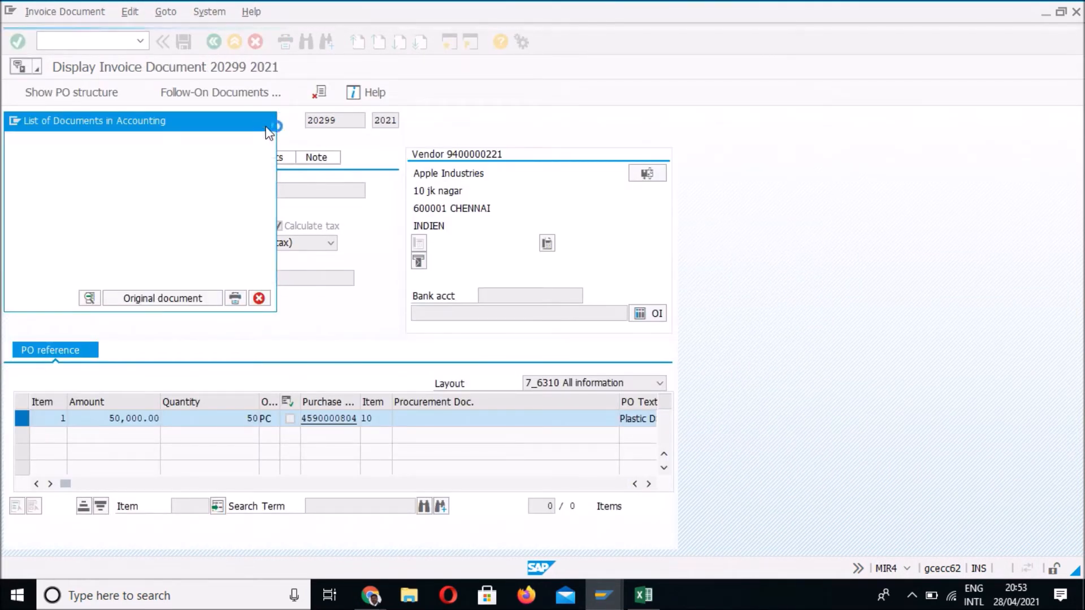
Step: Switch to the Plastic Dashboard purchase order and reload it to examine the updated purchase order history
{"action": "key", "text": "alt+Tab"}
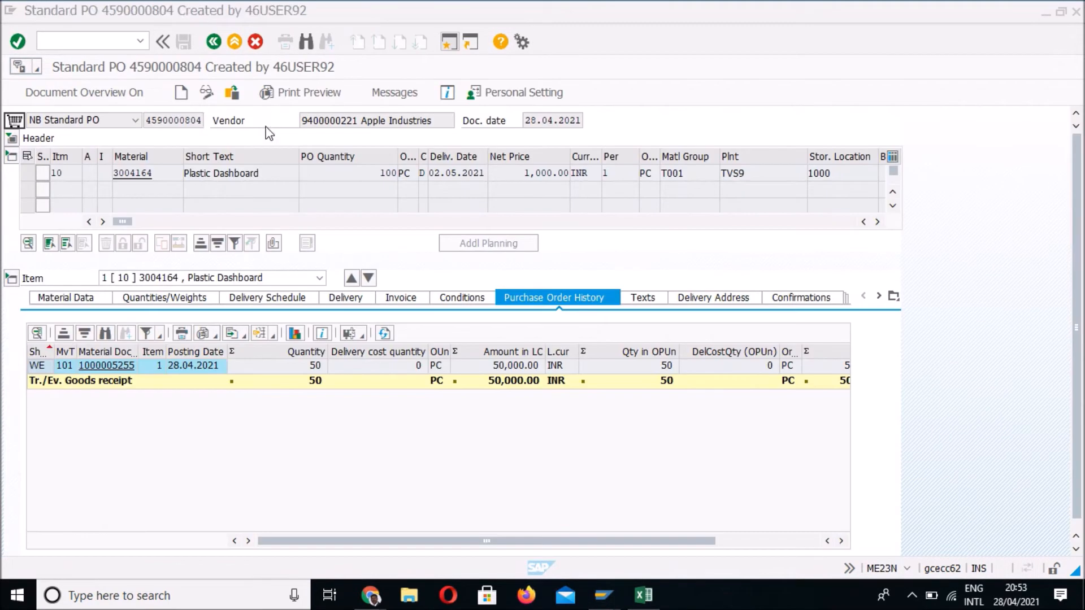
{"action": "left_click", "coordinate": [232, 94]}
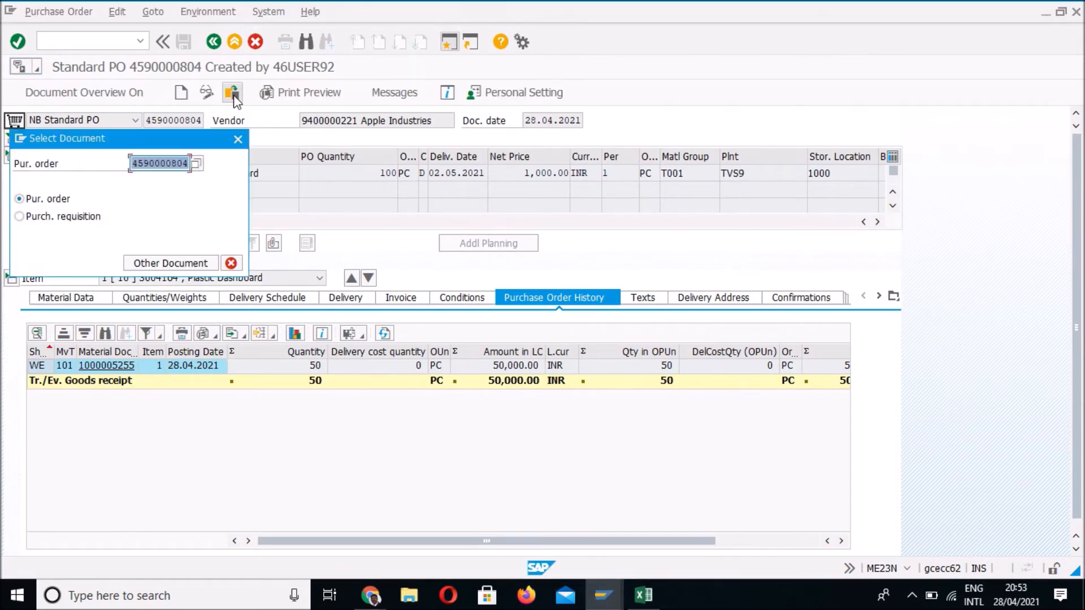
{"action": "key", "text": "Return"}
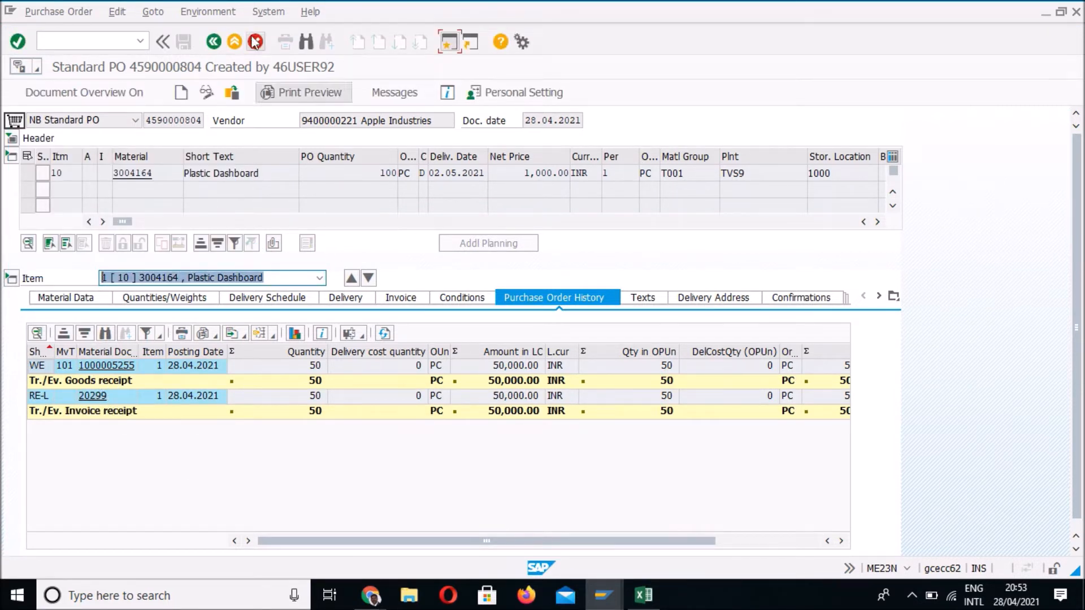
Step: Run the Purchasing Documents per Document Number report for the Plastic Dashboard order, review its open quantities, and open the order from the list
{"action": "left_click", "coordinate": [220, 40]}
{"action": "left_click", "coordinate": [215, 42]}
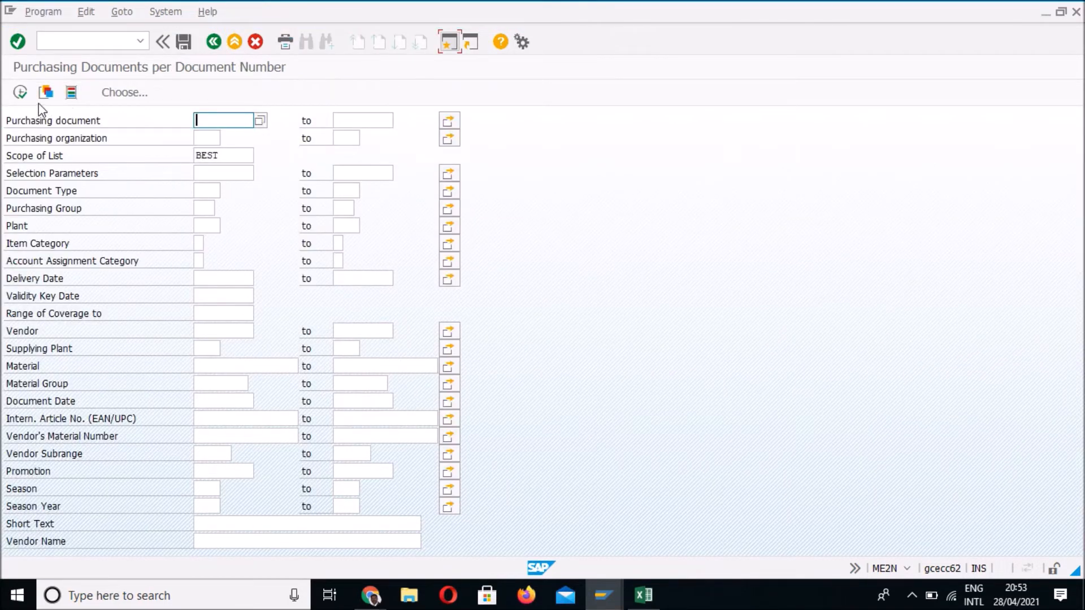
{"action": "key", "text": "space"}
{"action": "key", "text": "Down"}
{"action": "key", "text": "Return"}
{"action": "left_click", "coordinate": [20, 93]}
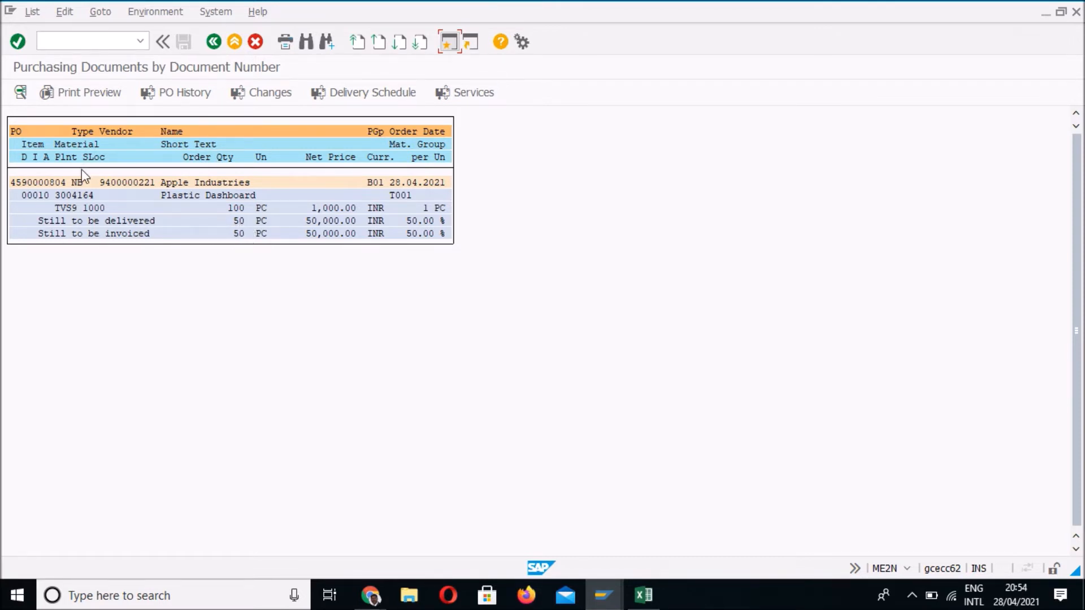
{"action": "double_click", "coordinate": [60, 181]}
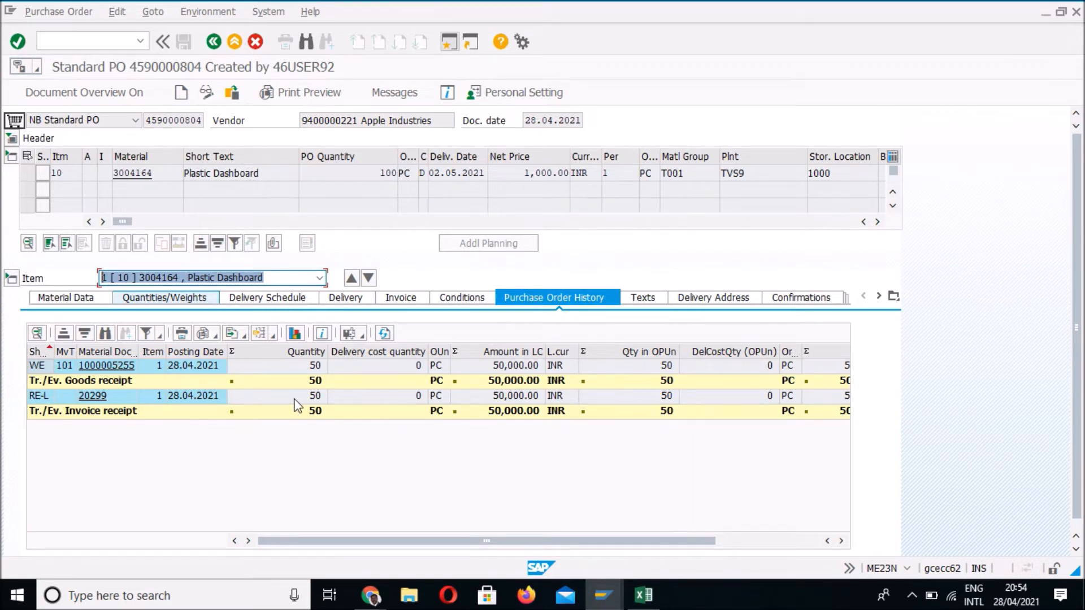
Step: Start a return delivery (MBRL) with the goods receipt's material document number copied from the purchase order history and load its item
{"action": "left_click", "coordinate": [253, 369]}
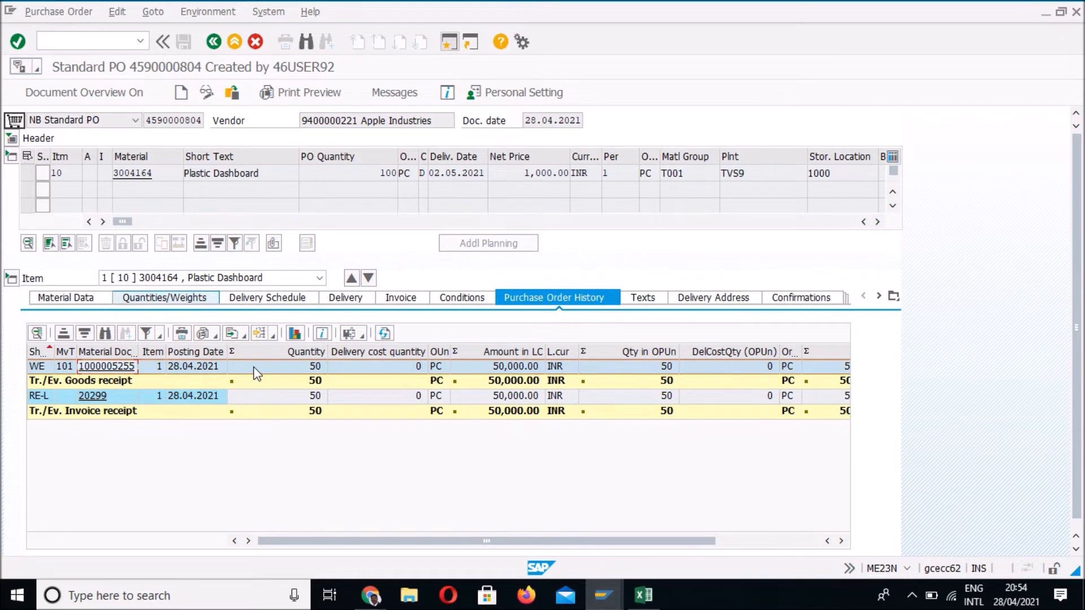
{"action": "left_click", "coordinate": [254, 367]}
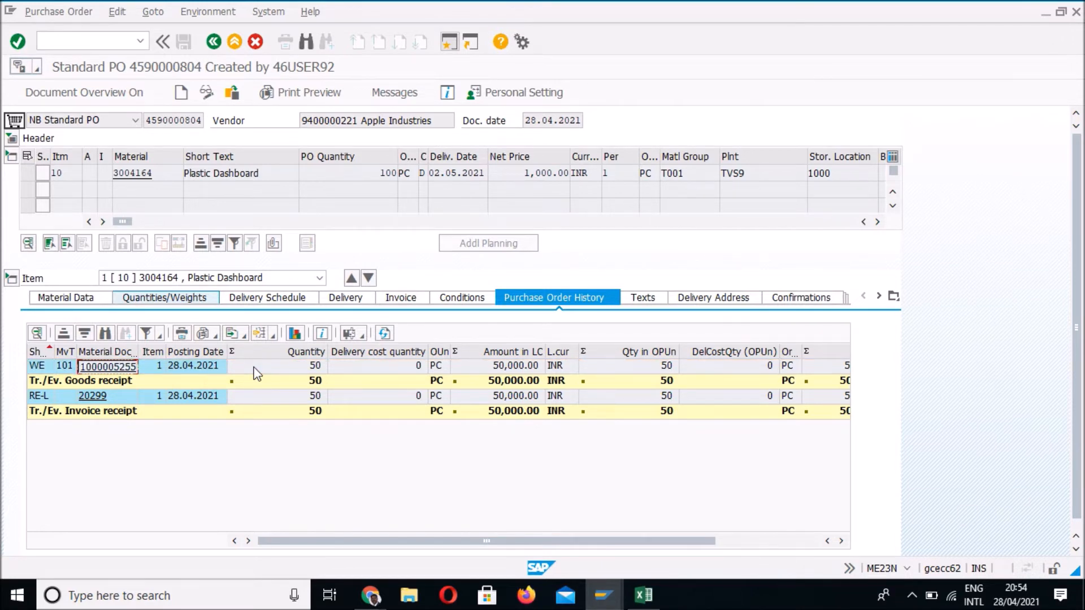
{"action": "key", "text": "alt+Tab"}
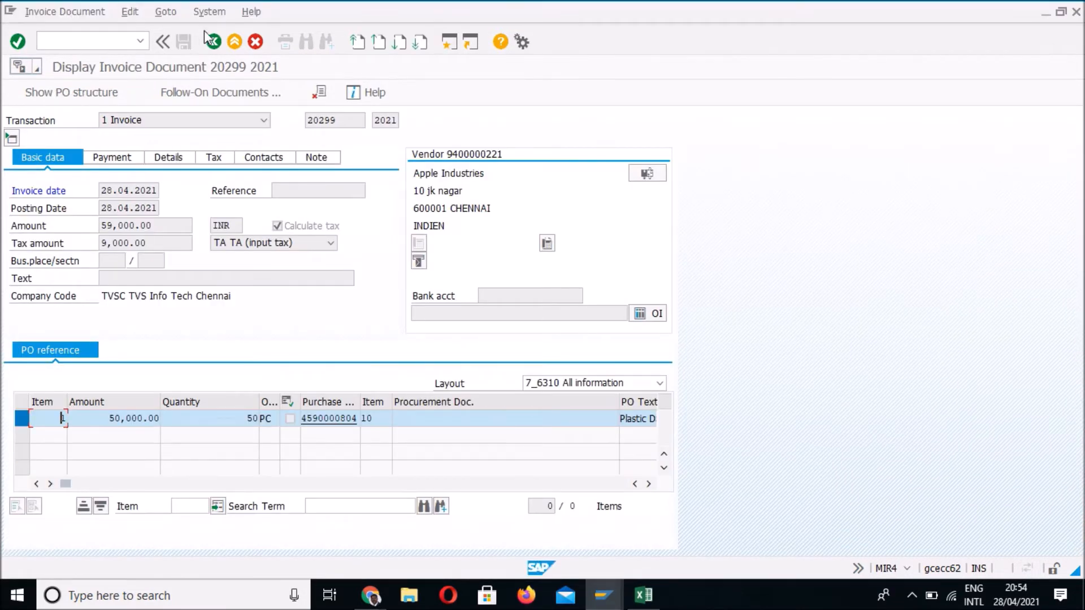
{"action": "left_click", "coordinate": [235, 43]}
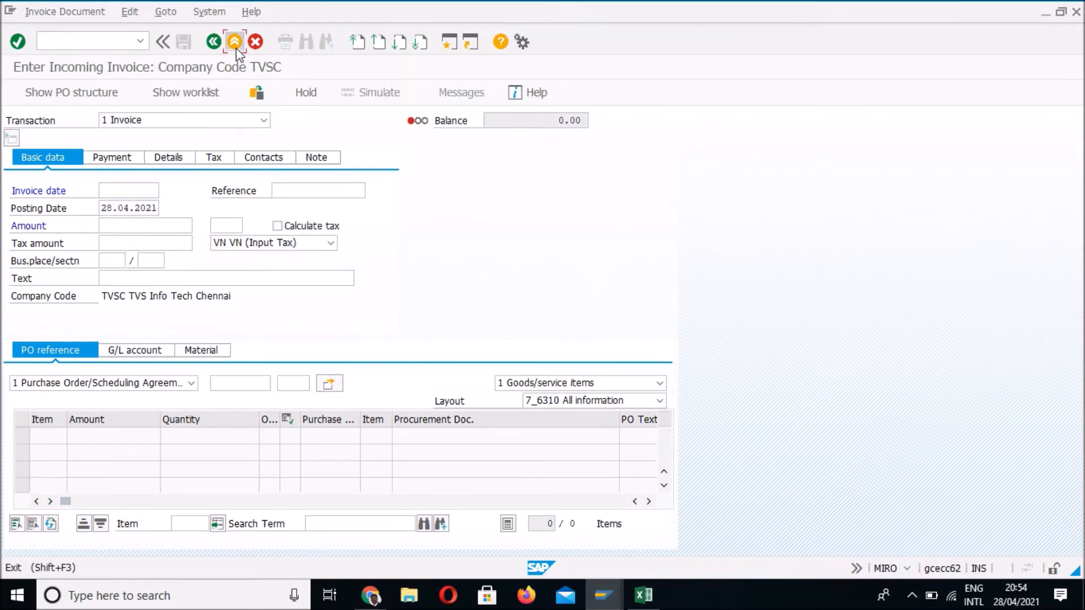
{"action": "left_click", "coordinate": [235, 43]}
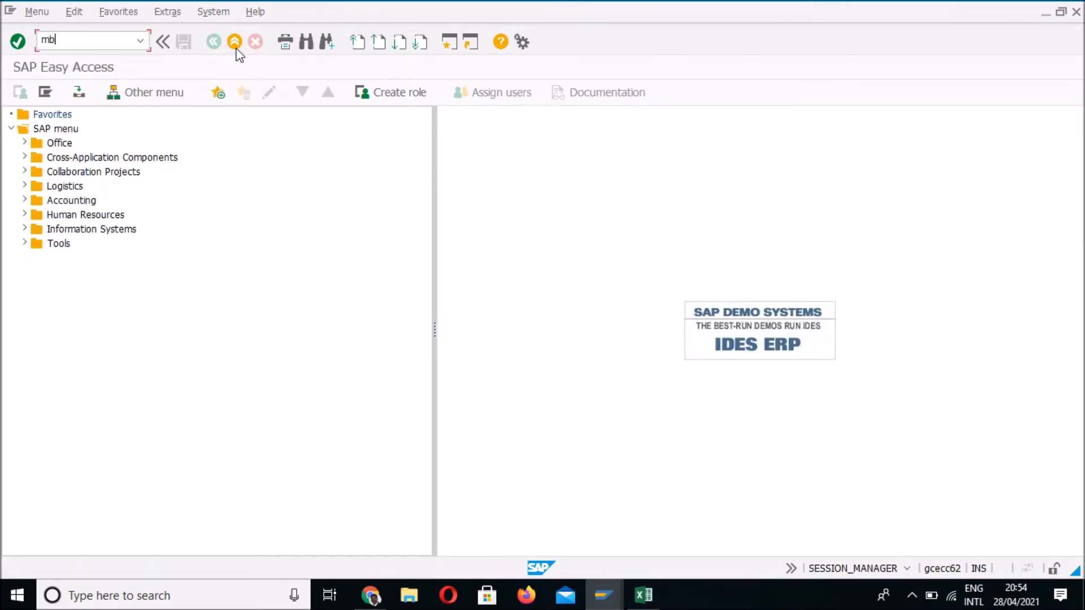
{"action": "key", "text": "Return"}
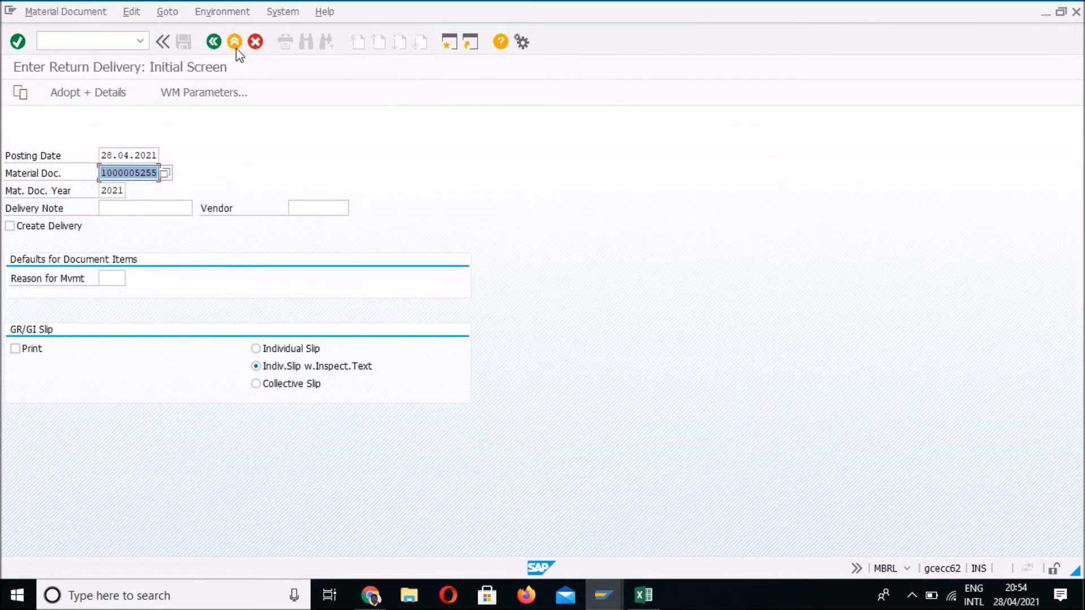
{"action": "key", "text": "ctrl+v"}
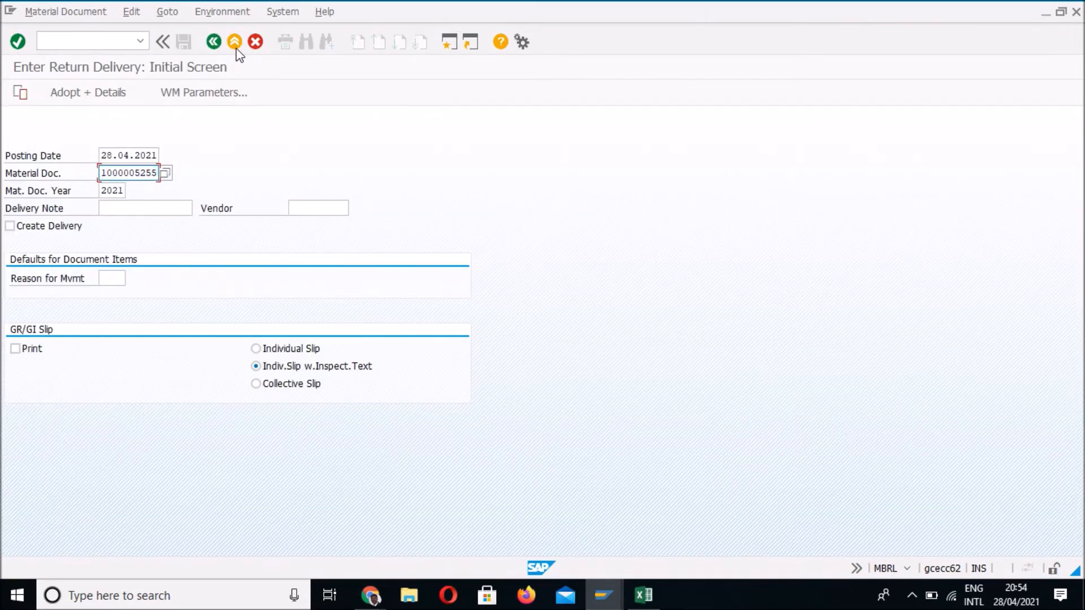
{"action": "key", "text": "alt+Tab"}
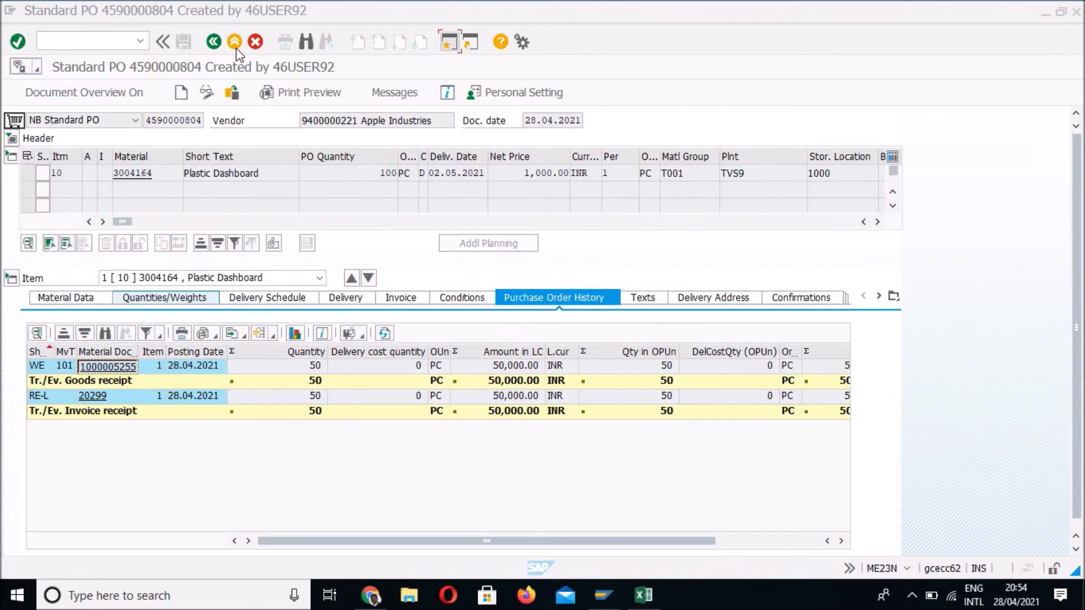
{"action": "key", "text": "alt+Tab"}
{"action": "key", "text": "Return"}
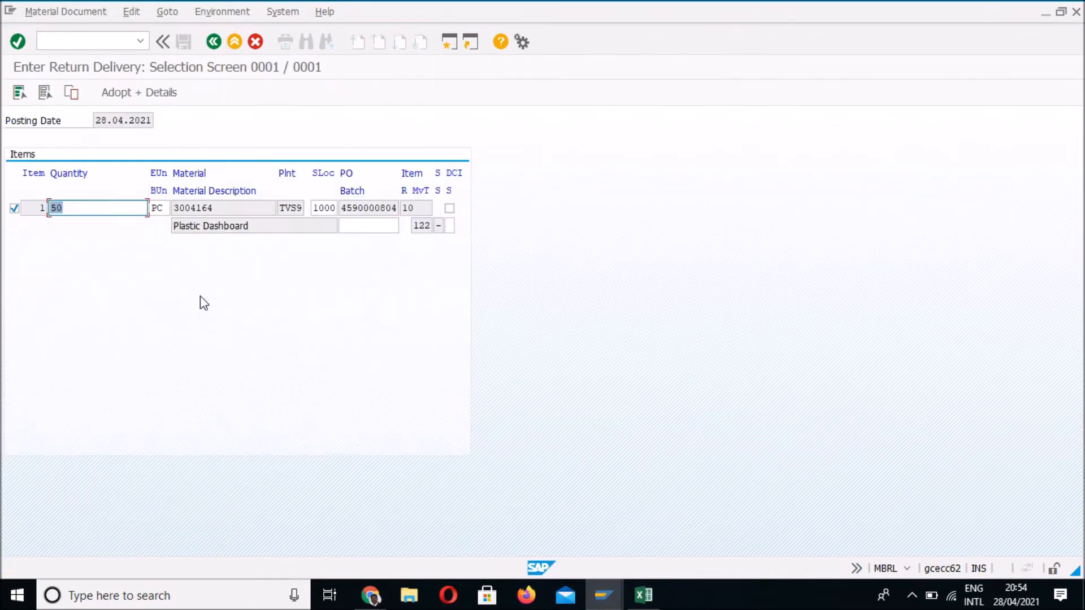
Step: Set the return quantity of the Plastic Dashboard item to 15 PC and accept the entry
{"action": "key", "text": "BackSpace"}
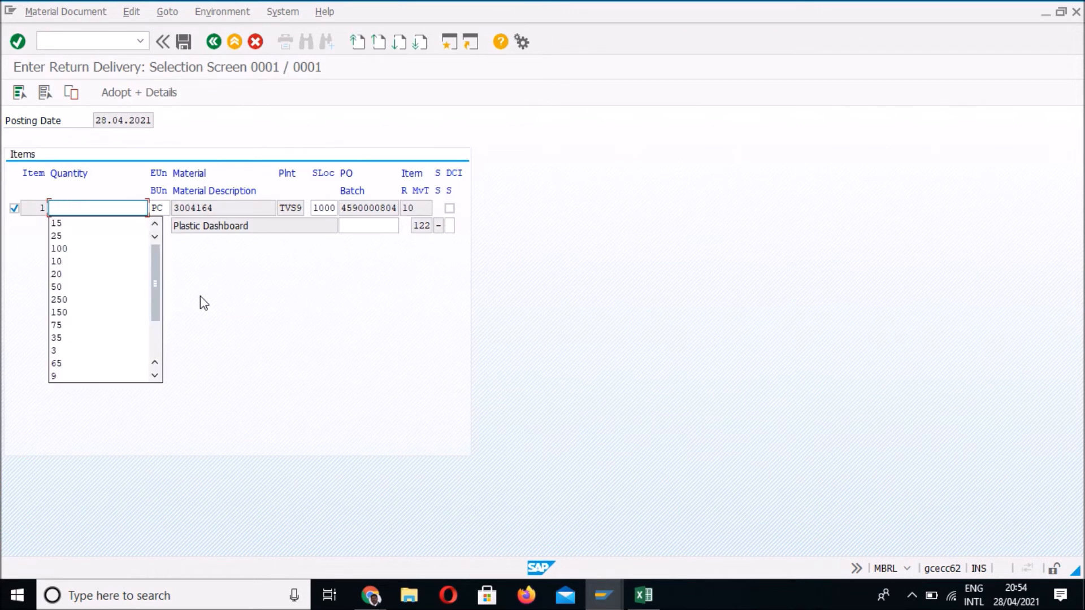
{"action": "type", "text": "15"}
{"action": "key", "text": "Return"}
{"action": "key", "text": "Return"}
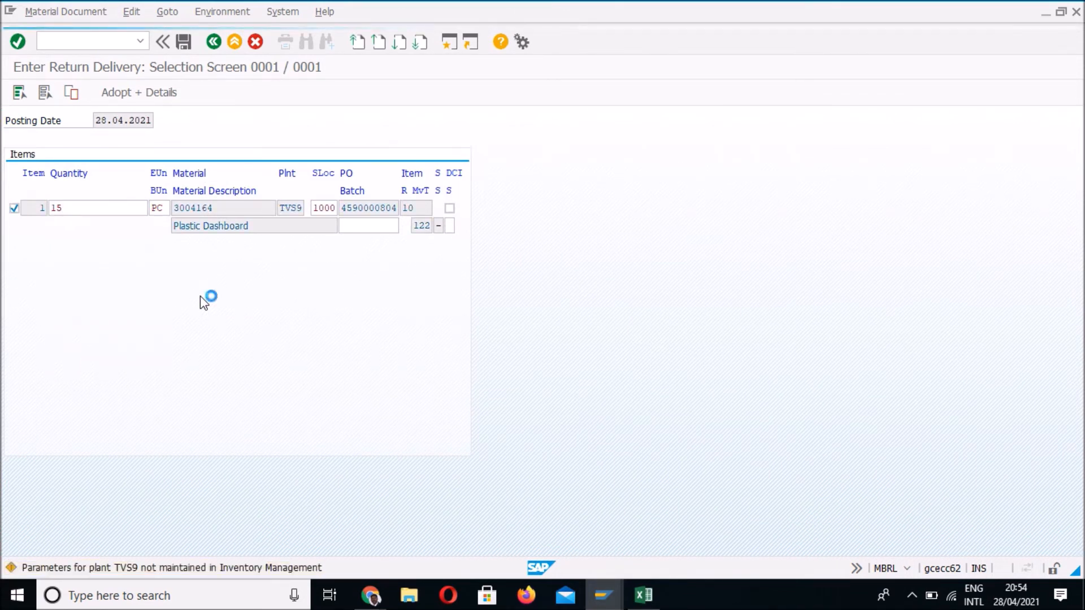
Step: Enter 0001 as the reason for movement on the return item and post the return delivery
{"action": "left_click", "coordinate": [183, 47]}
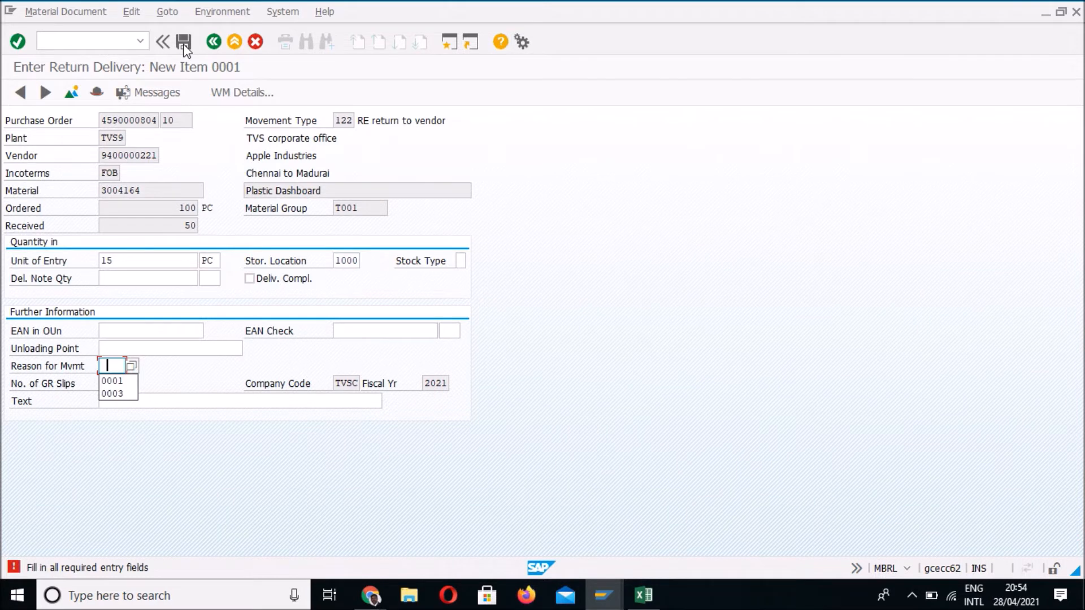
{"action": "key", "text": "Down"}
{"action": "key", "text": "Return"}
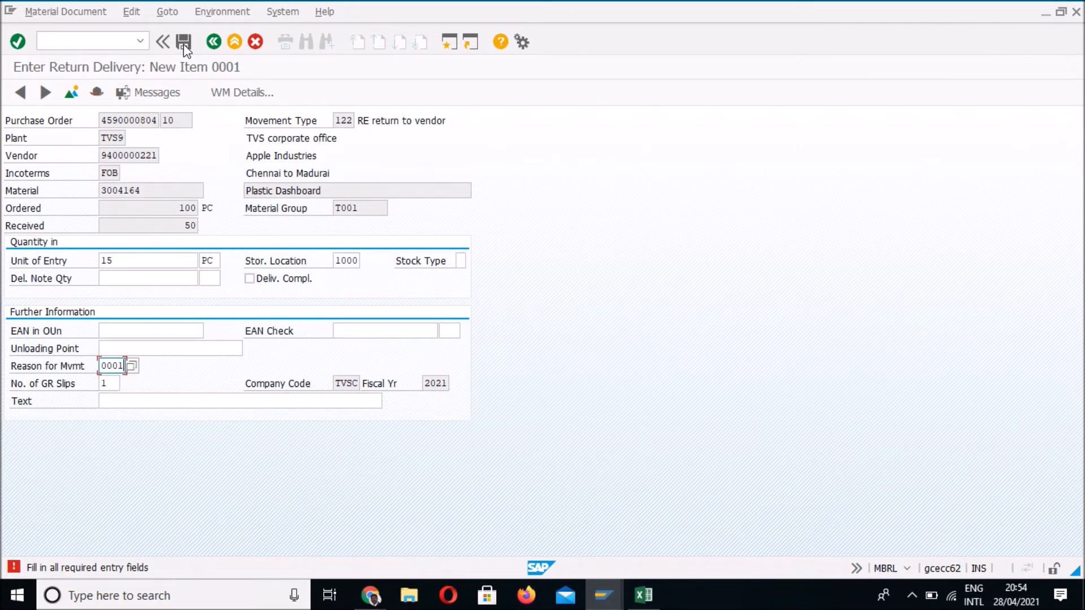
{"action": "left_click", "coordinate": [183, 47]}
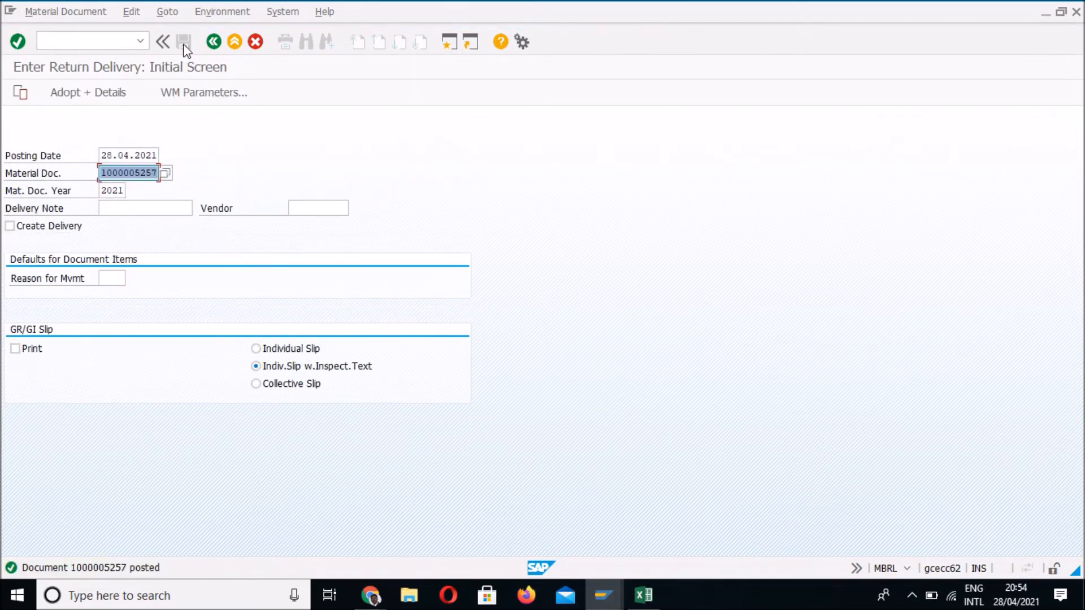
Step: Switch to the Plastic Dashboard purchase order, reload it, and compare goods receipt and invoice receipt quantities and the return amount in its history
{"action": "key", "text": "alt+Tab"}
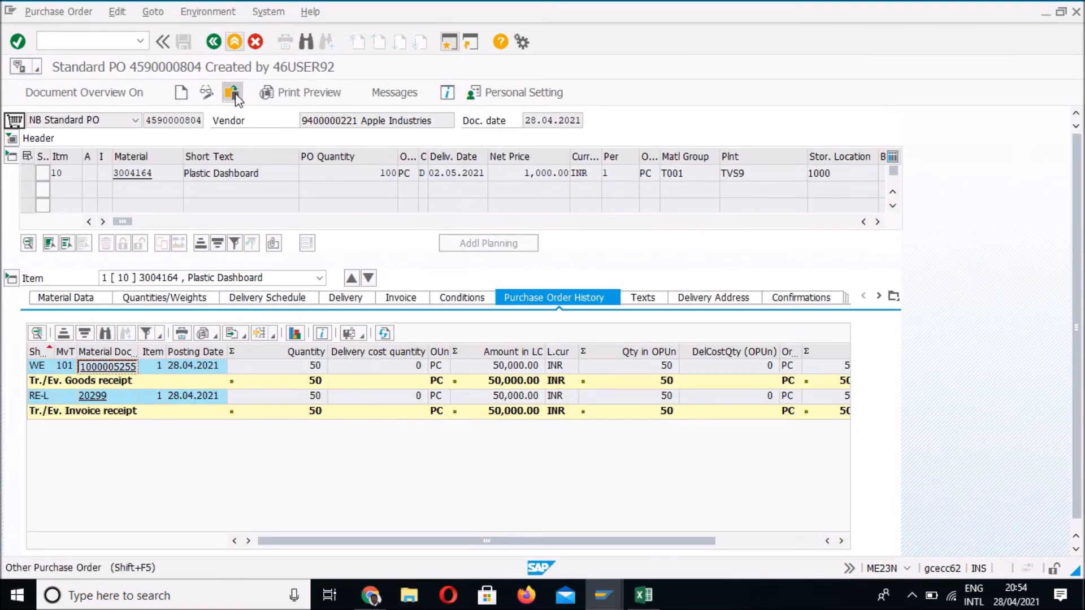
{"action": "left_click", "coordinate": [233, 94]}
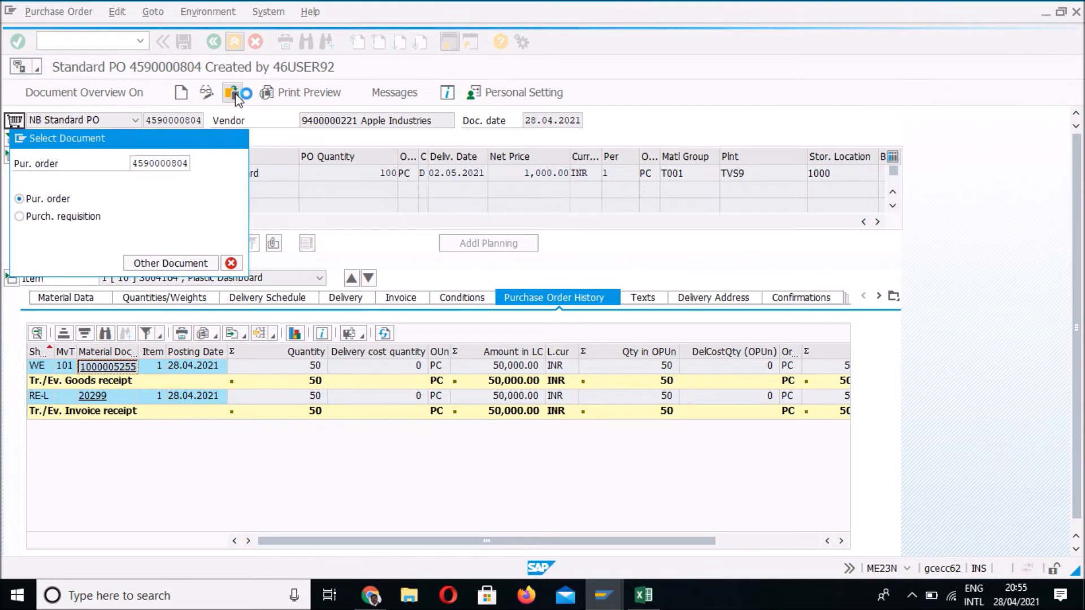
{"action": "key", "text": "Return"}
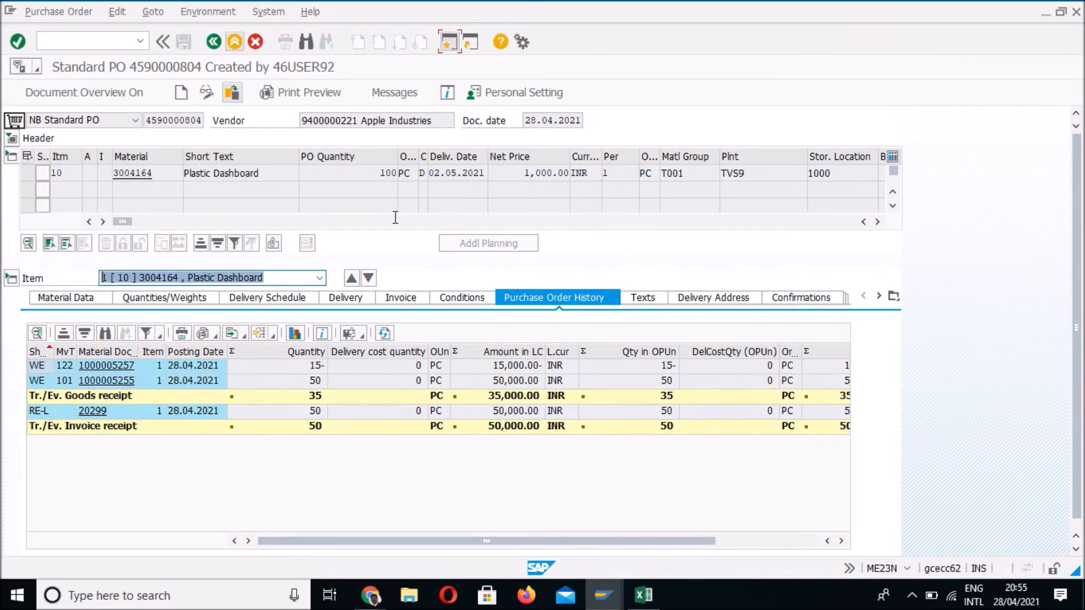
{"action": "left_click", "coordinate": [316, 400]}
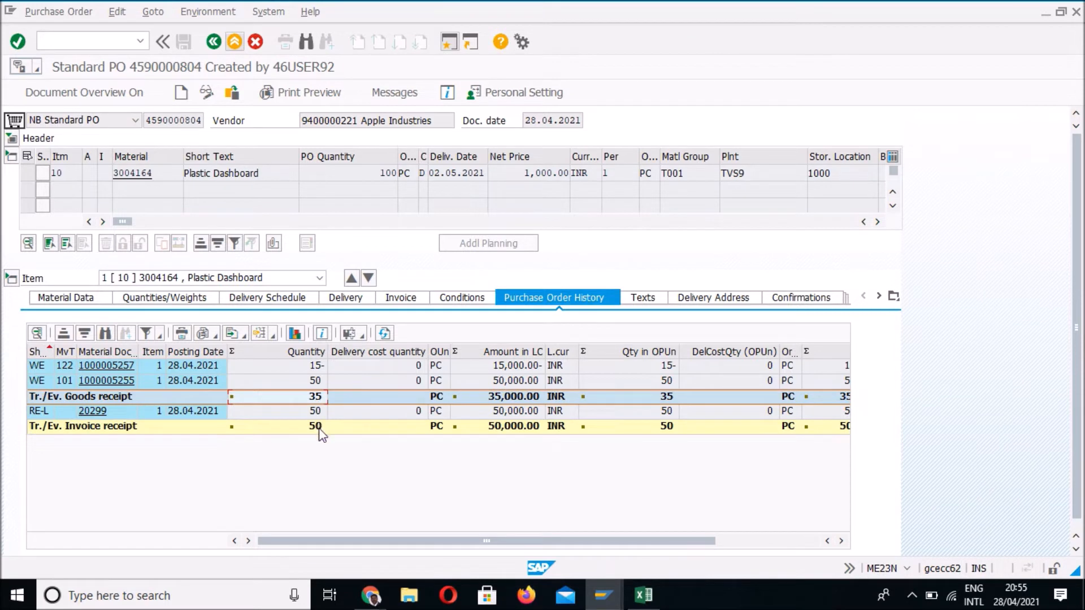
{"action": "left_click", "coordinate": [317, 427]}
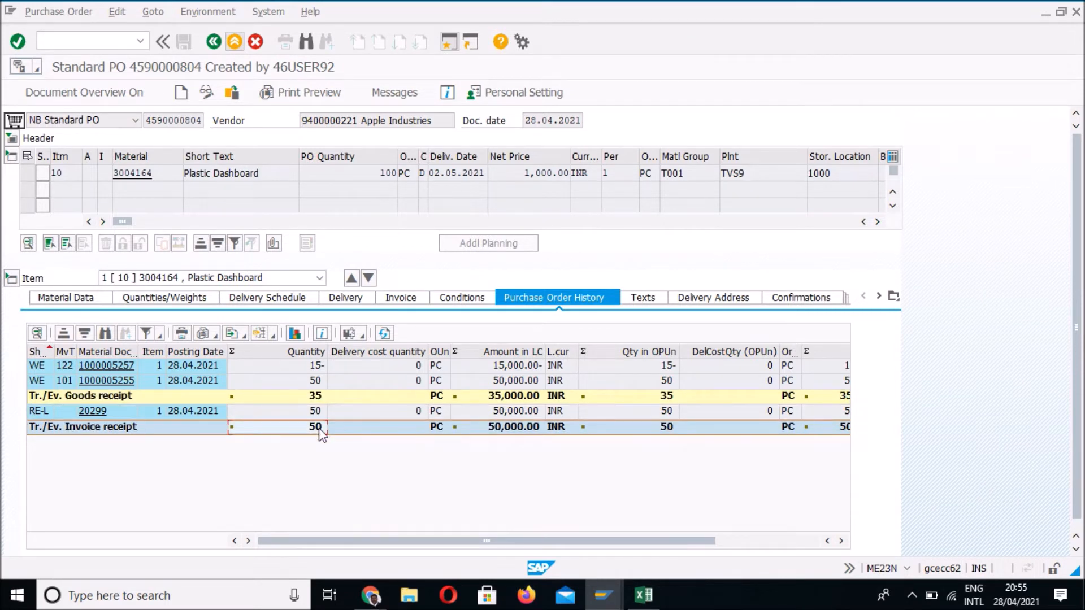
{"action": "left_click", "coordinate": [512, 368]}
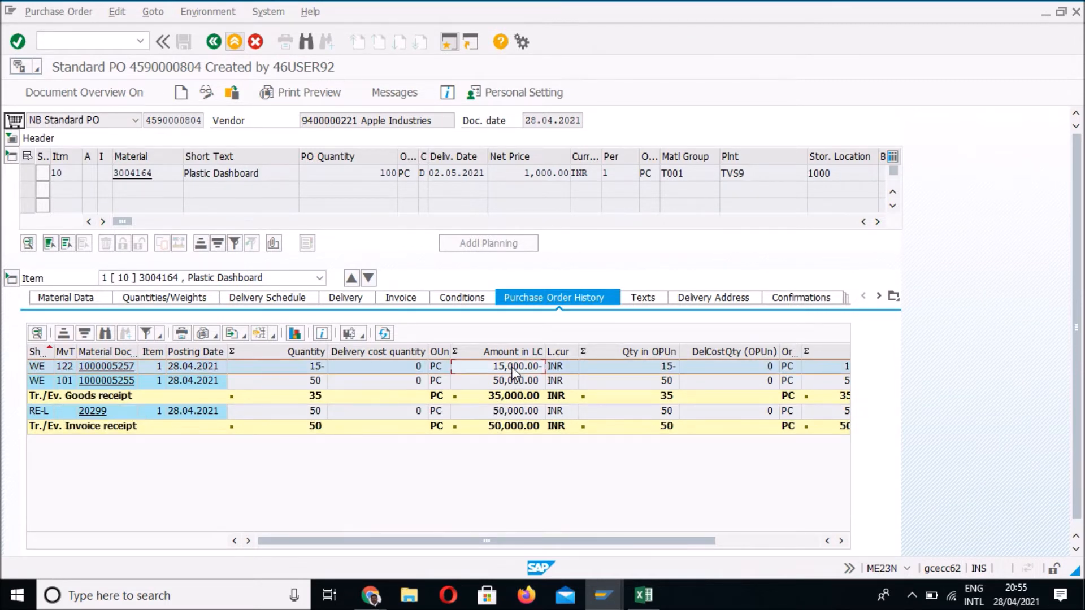
Step: Leave the return delivery entry and open the incoming invoice entry (MIRO) with Credit memo as the transaction
{"action": "key", "text": "F3"}
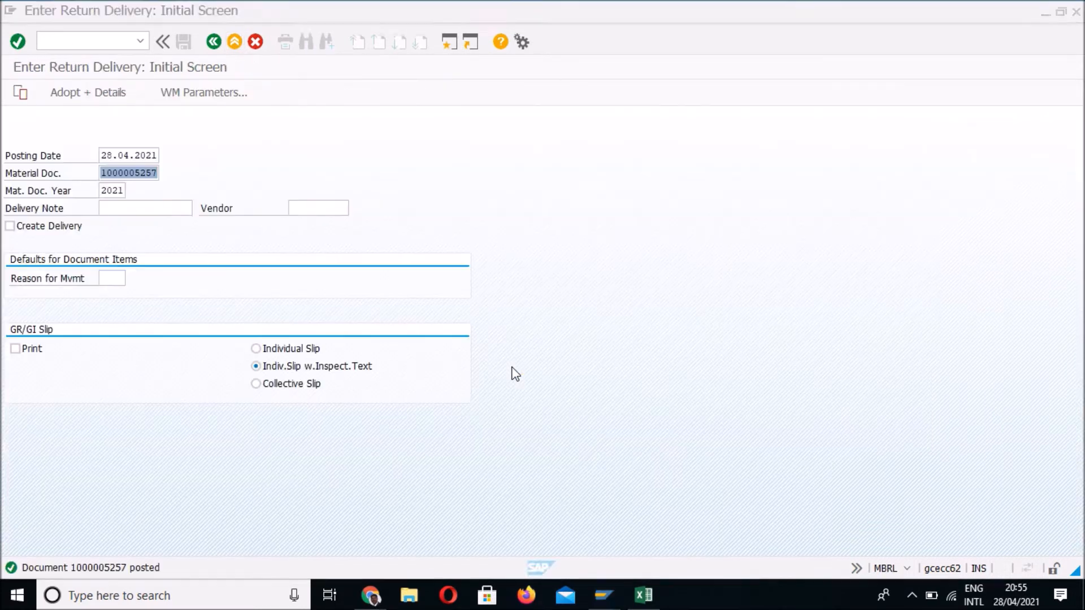
{"action": "left_click", "coordinate": [234, 41]}
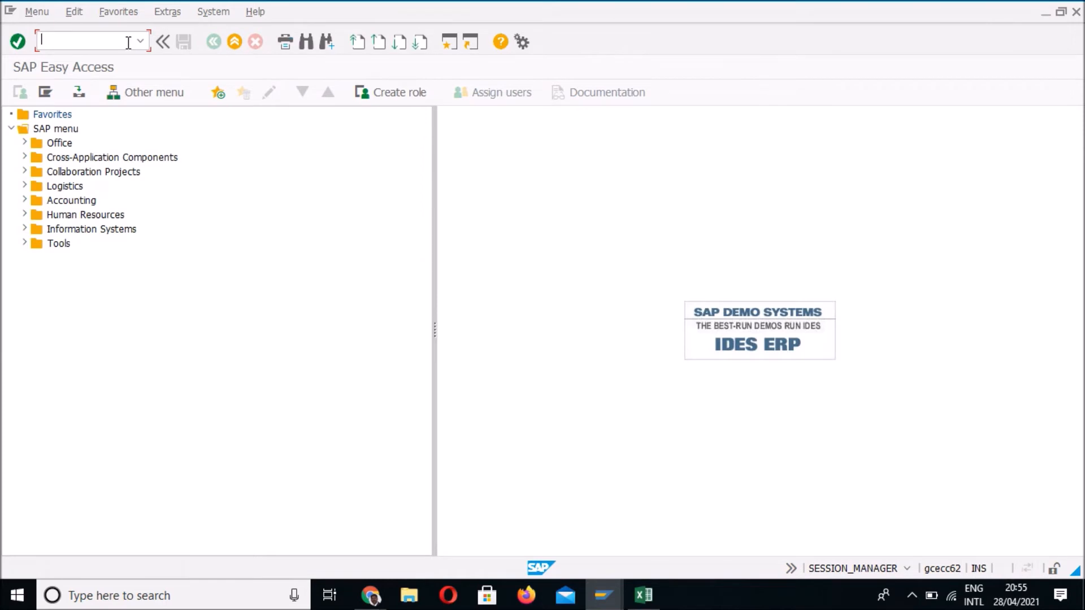
{"action": "type", "text": "ml"}
{"action": "key", "text": "Return"}
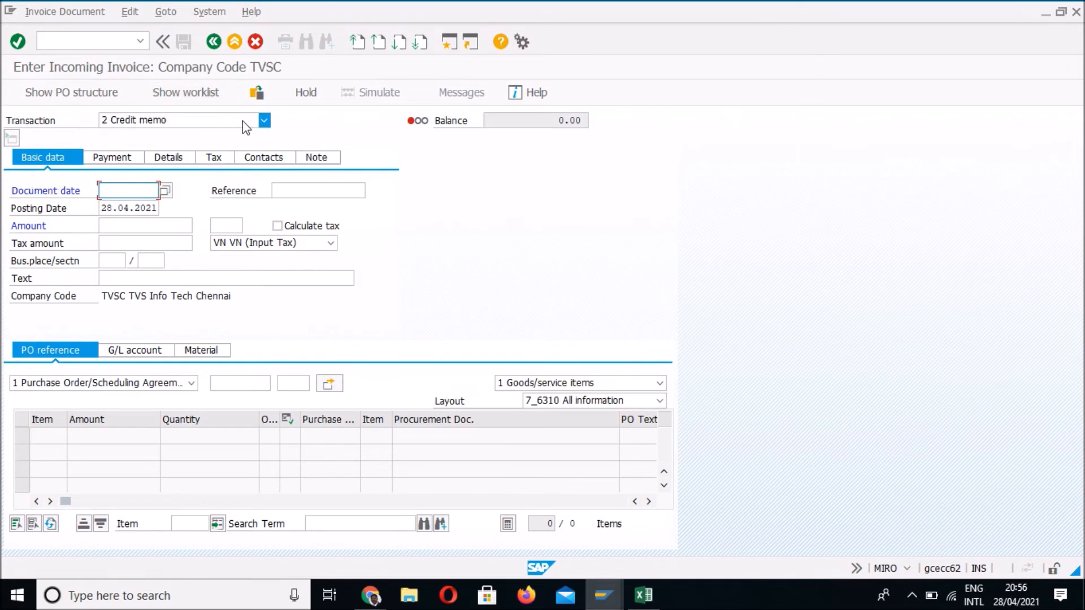
{"action": "left_click", "coordinate": [242, 121]}
{"action": "left_click", "coordinate": [232, 146]}
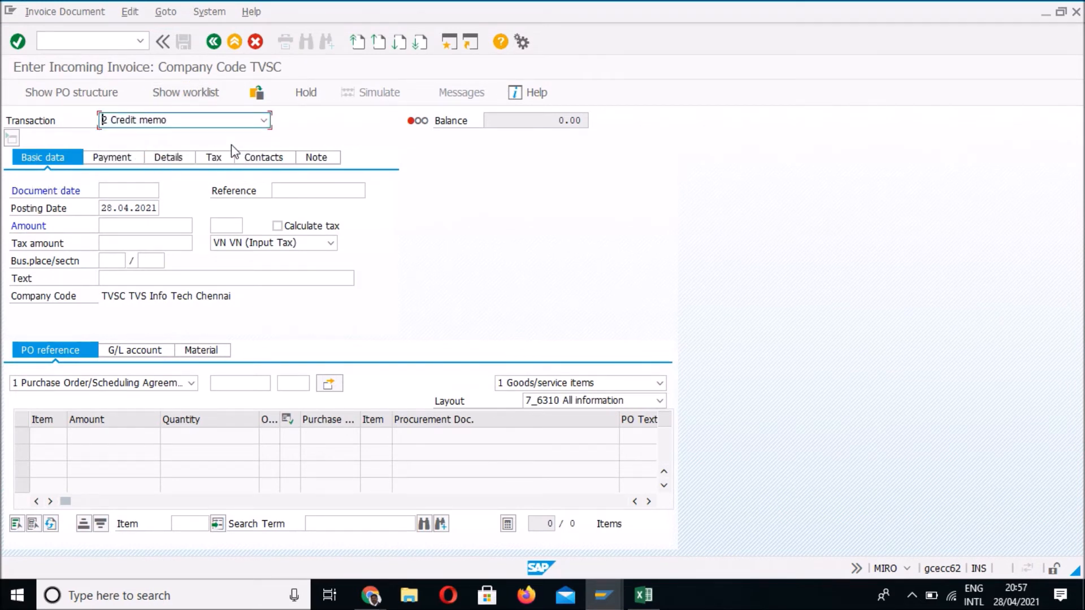
Step: Set the credit memo's document date to 28.04.2021 and its tax code to TA (input tax)
{"action": "left_click", "coordinate": [132, 187]}
{"action": "key", "text": "Down"}
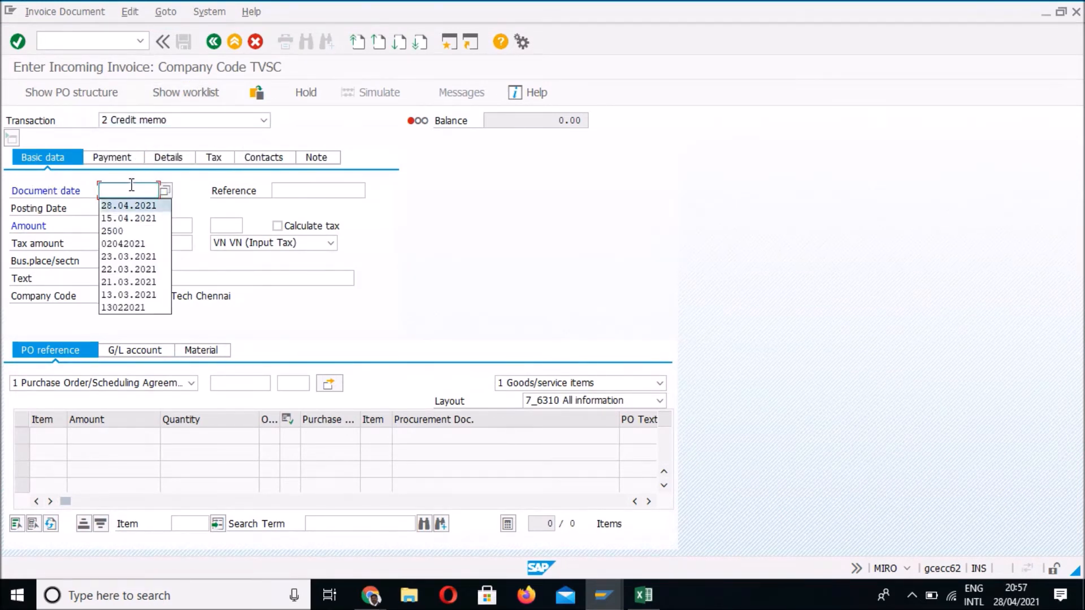
{"action": "key", "text": "Return"}
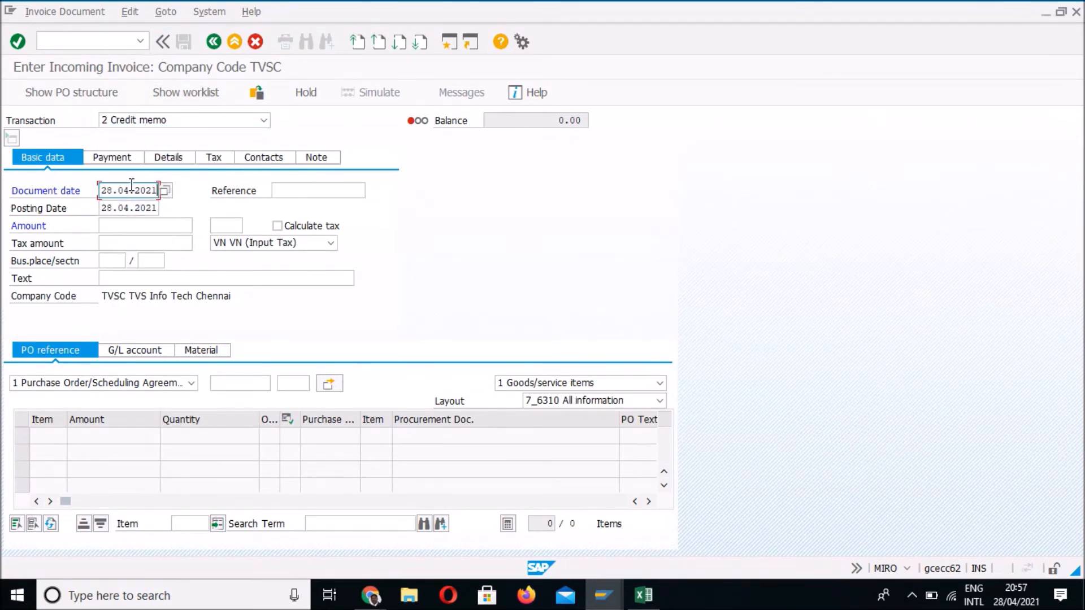
{"action": "left_click", "coordinate": [250, 246]}
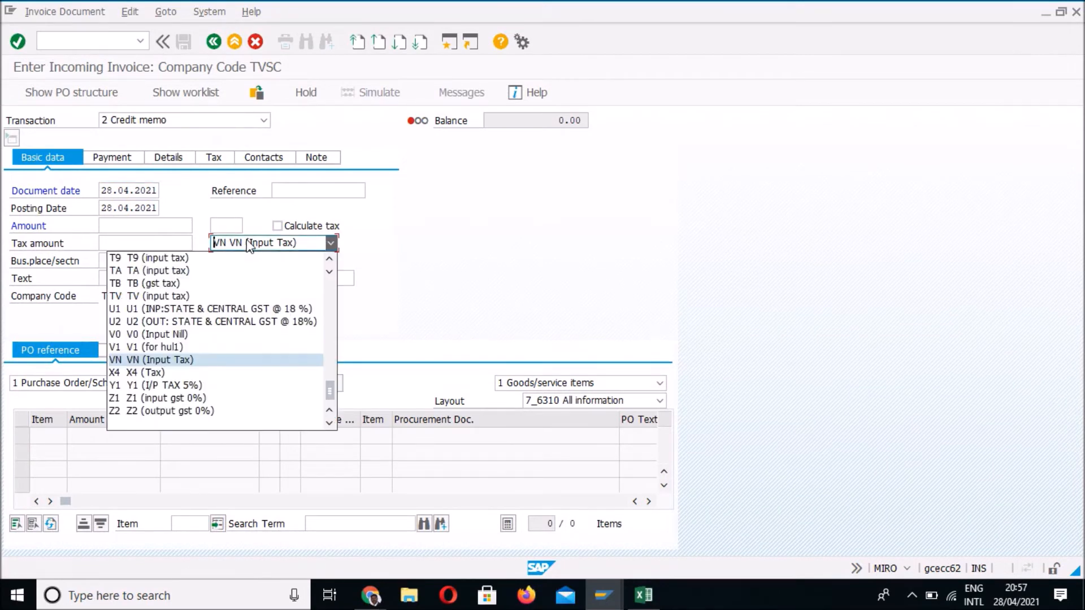
{"action": "left_click", "coordinate": [216, 272]}
Step: Reference the Plastic Dashboard purchase order in the credit memo and load its item
{"action": "left_click", "coordinate": [229, 382]}
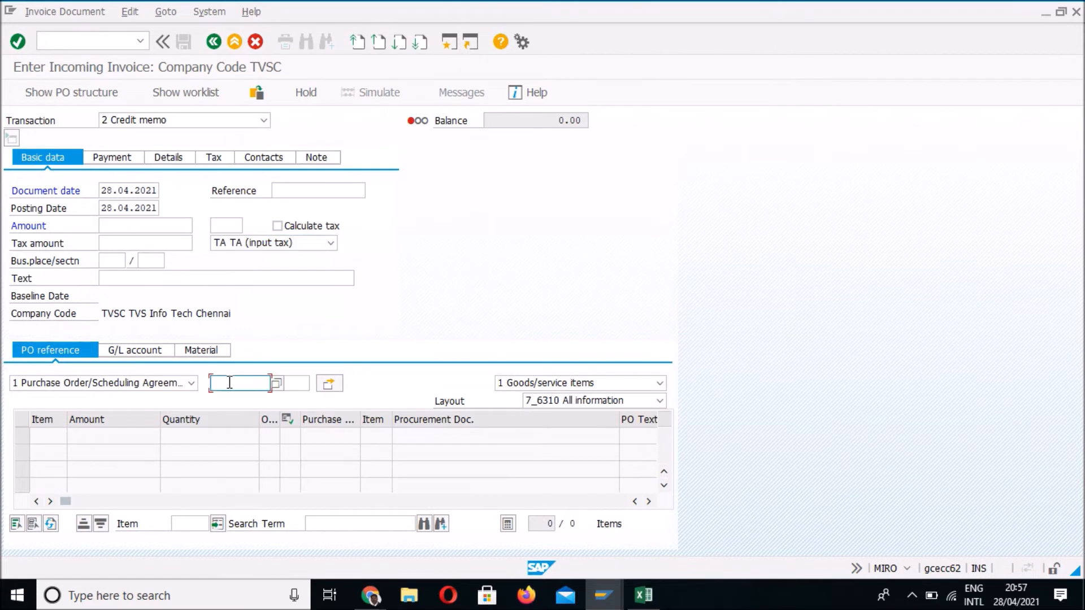
{"action": "key", "text": "Down"}
{"action": "key", "text": "Return"}
{"action": "key", "text": "Return"}
Step: Set the credit memo item's amount to 15000 and its quantity to 15 PC
{"action": "left_click", "coordinate": [93, 432]}
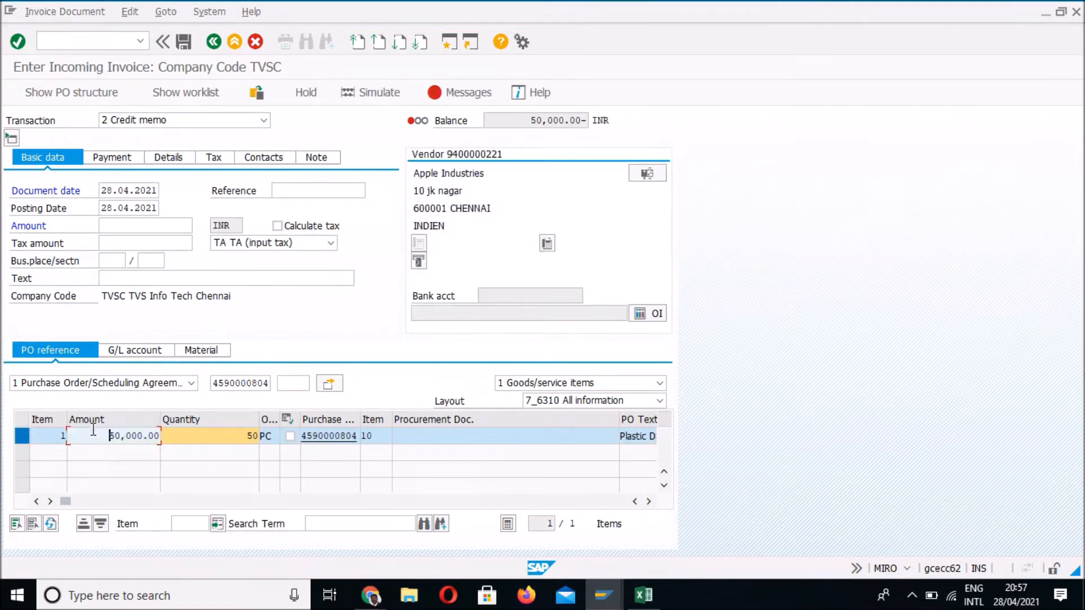
{"action": "key", "text": "Delete"}
{"action": "key", "text": "Delete"}
{"action": "key", "text": "Delete"}
{"action": "key", "text": "Delete"}
{"action": "key", "text": "Delete"}
{"action": "key", "text": "Delete"}
{"action": "key", "text": "Delete"}
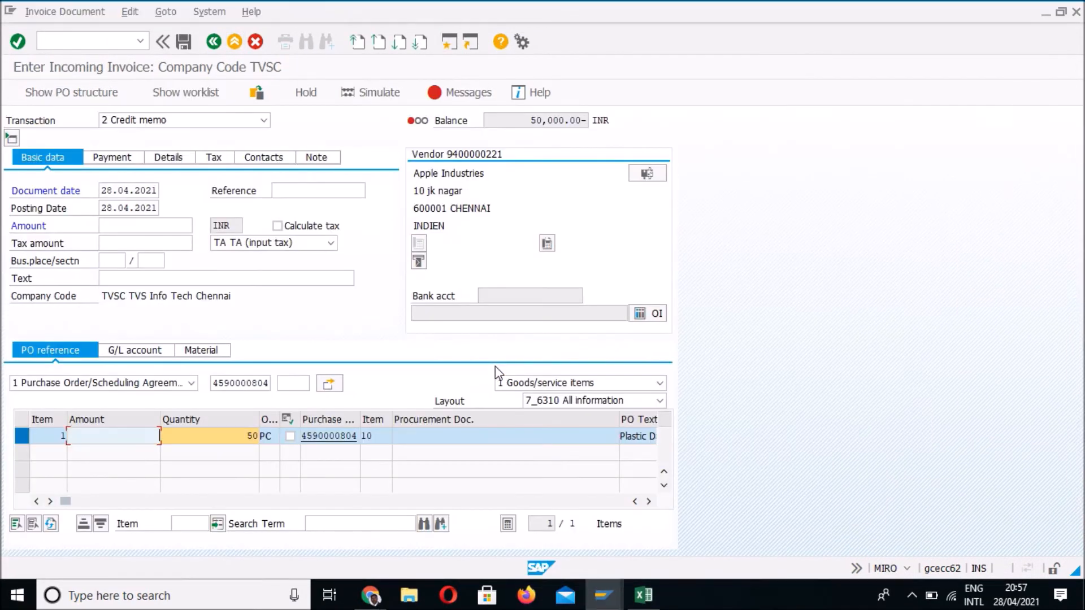
{"action": "type", "text": "15000"}
{"action": "key", "text": "Tab"}
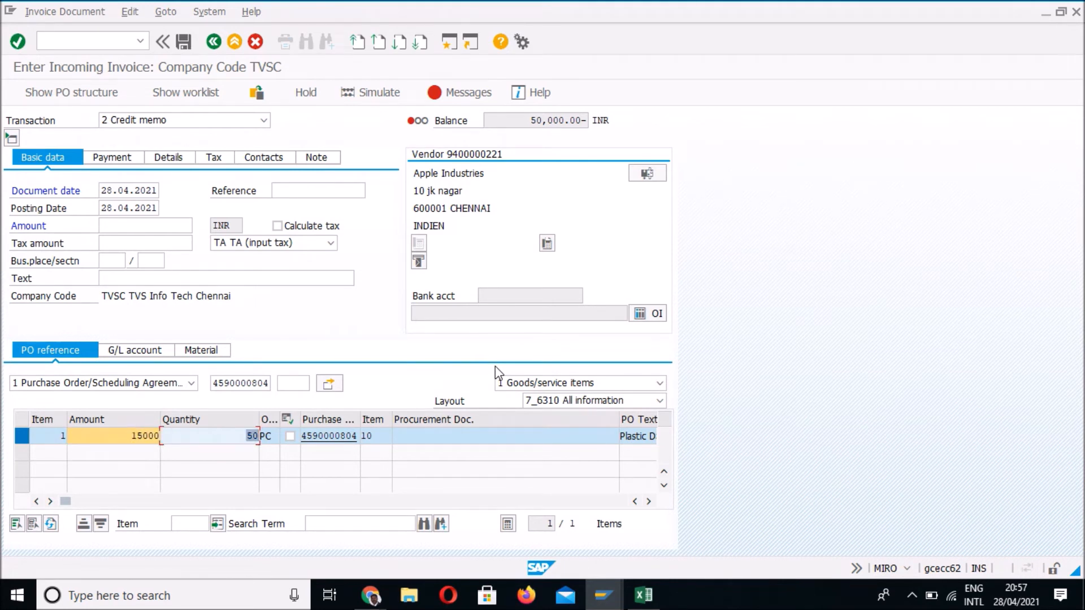
{"action": "type", "text": "15"}
{"action": "key", "text": "Tab"}
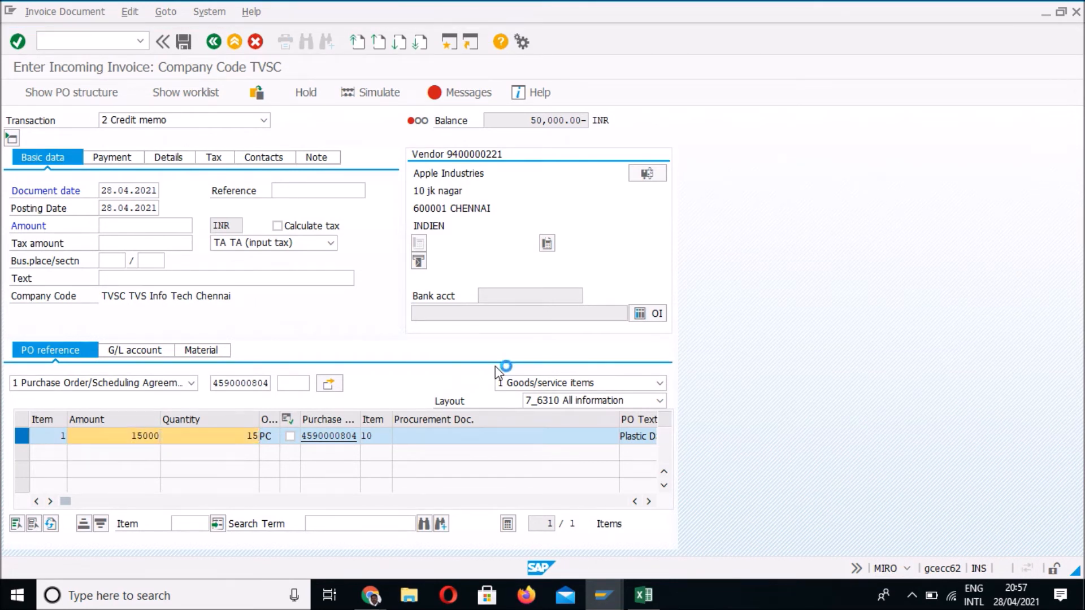
Step: Balance the credit memo with automatic tax calculation and a gross amount of 17,700 INR, and post it from the simulation
{"action": "left_click", "coordinate": [322, 227]}
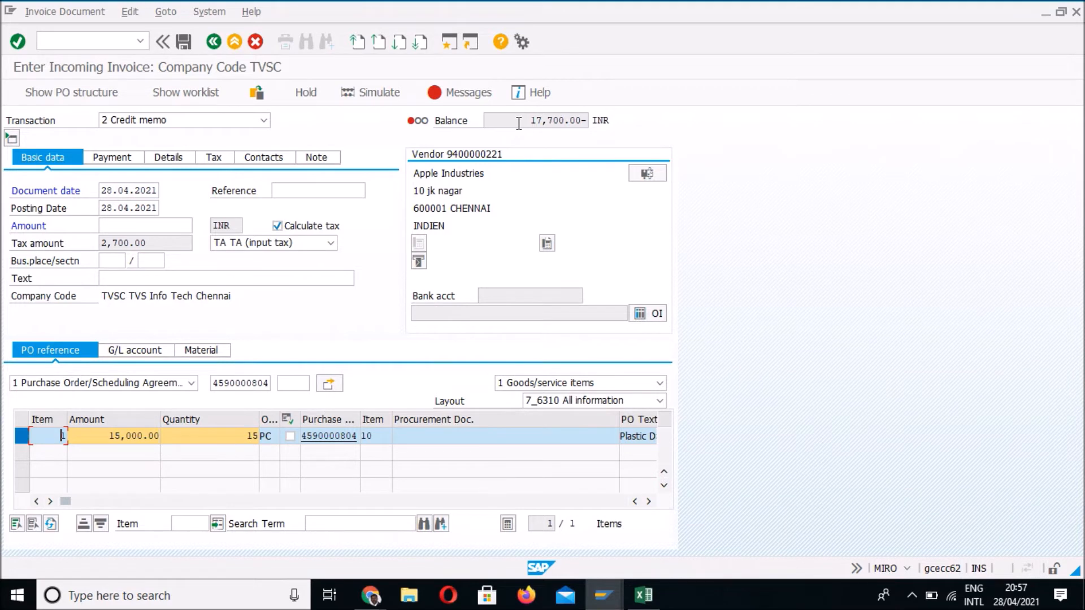
{"action": "left_click", "coordinate": [181, 225]}
{"action": "left_click", "coordinate": [118, 240]}
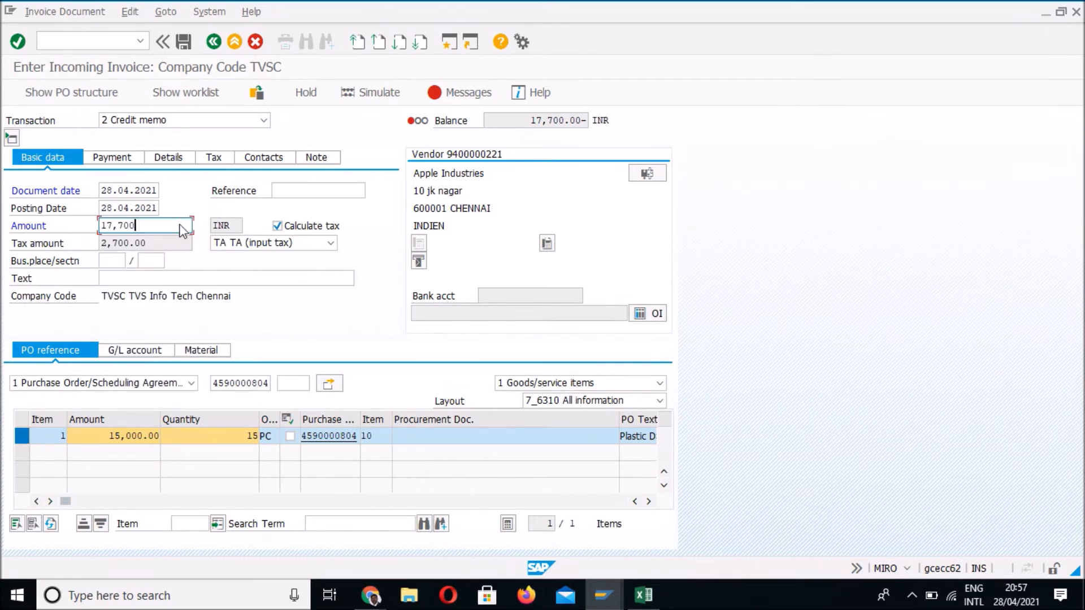
{"action": "key", "text": "Return"}
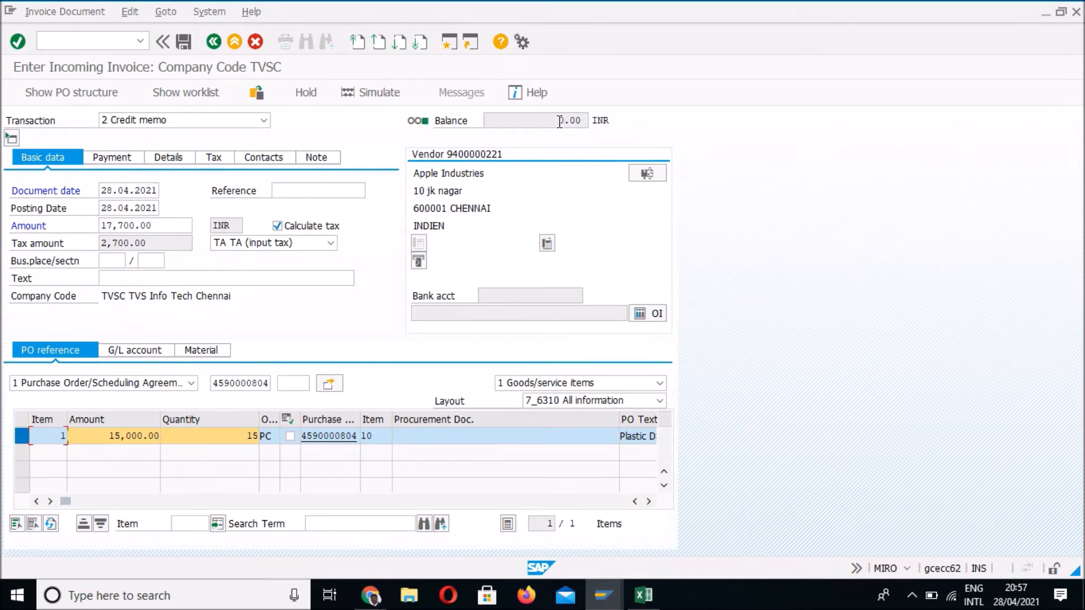
{"action": "left_click", "coordinate": [384, 98]}
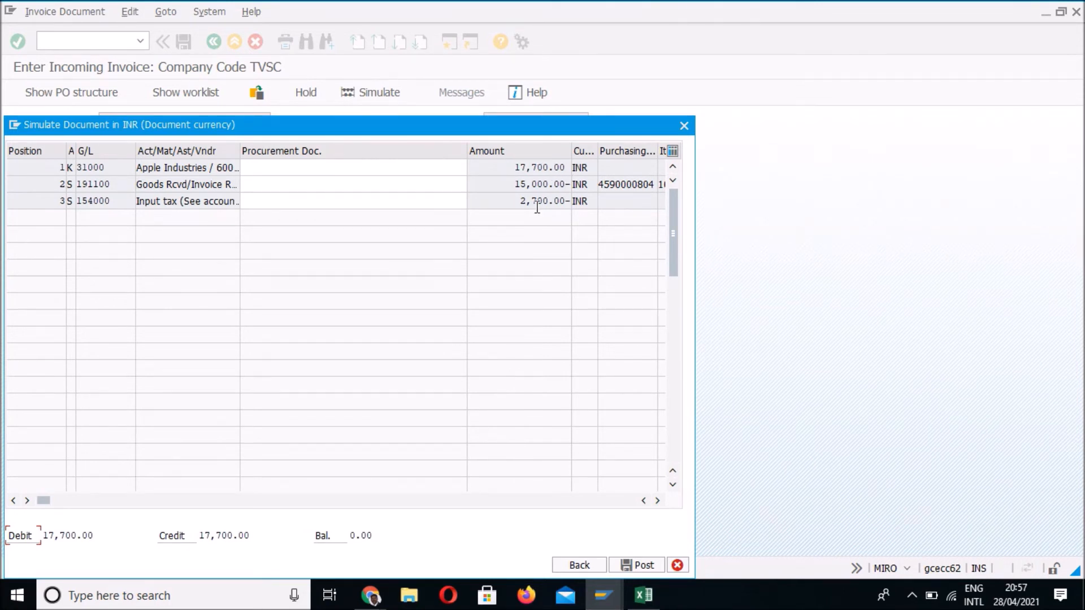
{"action": "left_click", "coordinate": [637, 565]}
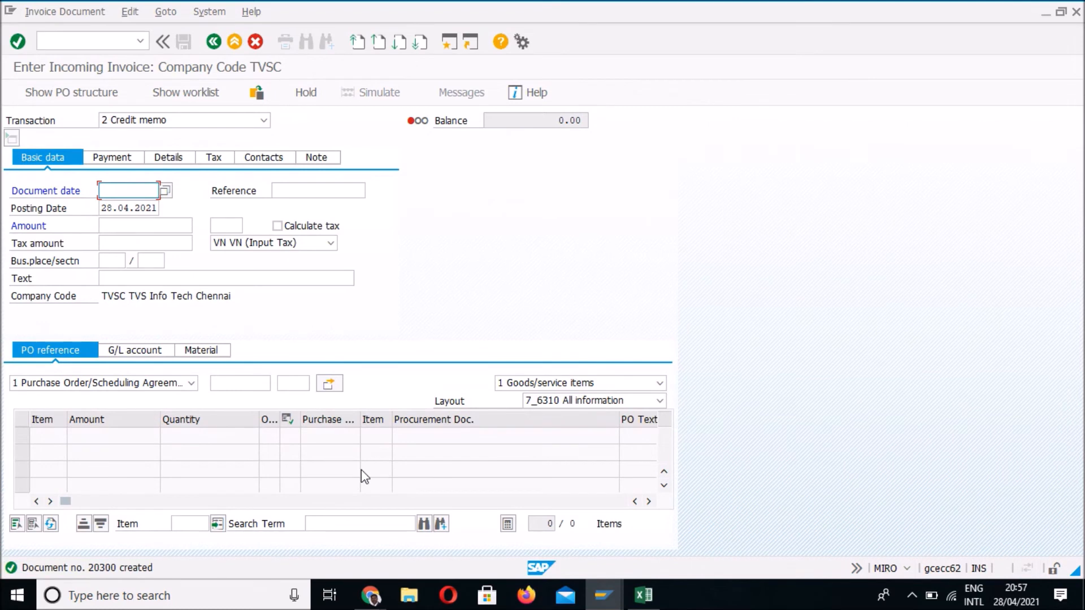
Step: Reload the Plastic Dashboard purchase order and compare the goods receipt and invoice receipt totals after the credit memo
{"action": "key", "text": "alt+Tab"}
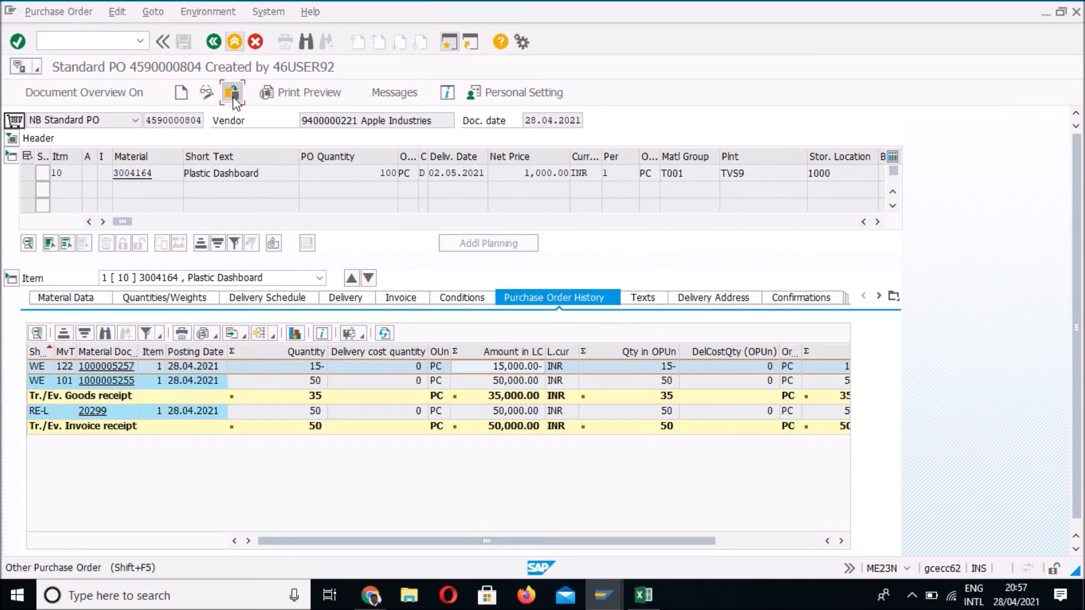
{"action": "left_click", "coordinate": [233, 95]}
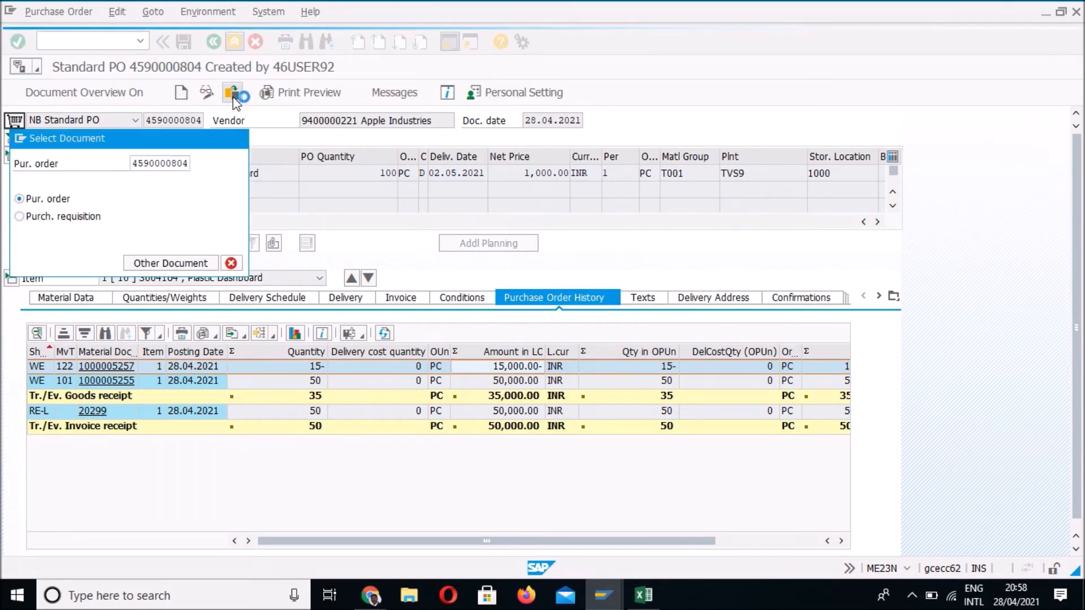
{"action": "key", "text": "Return"}
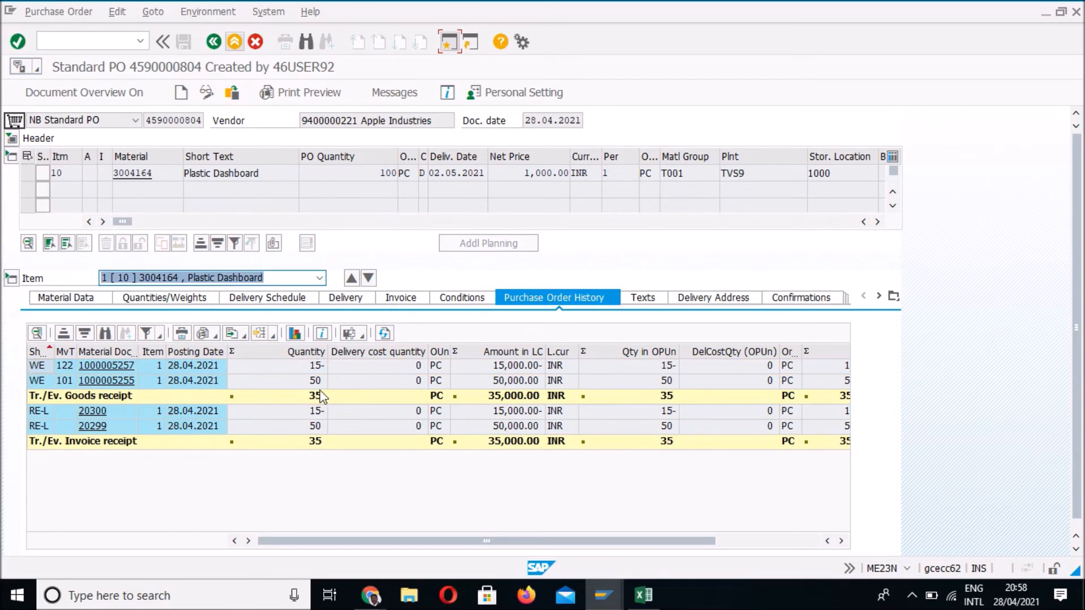
{"action": "left_click", "coordinate": [317, 397]}
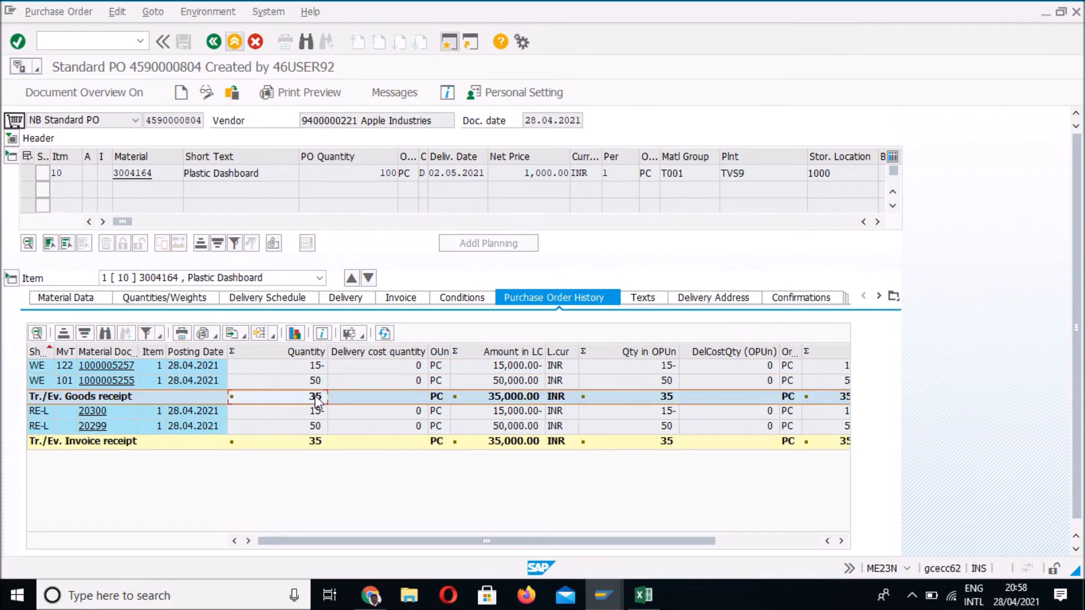
{"action": "left_click", "coordinate": [316, 443]}
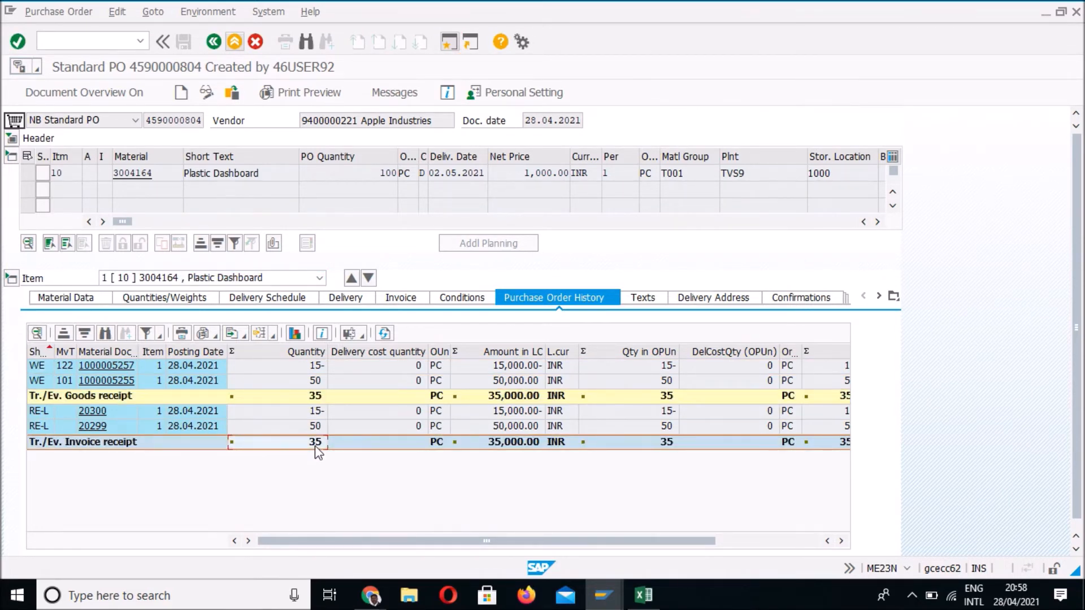
Step: Switch to the incoming invoice entry and set up a subsequent debit with invoice date 28.04.2021
{"action": "key", "text": "alt+Tab"}
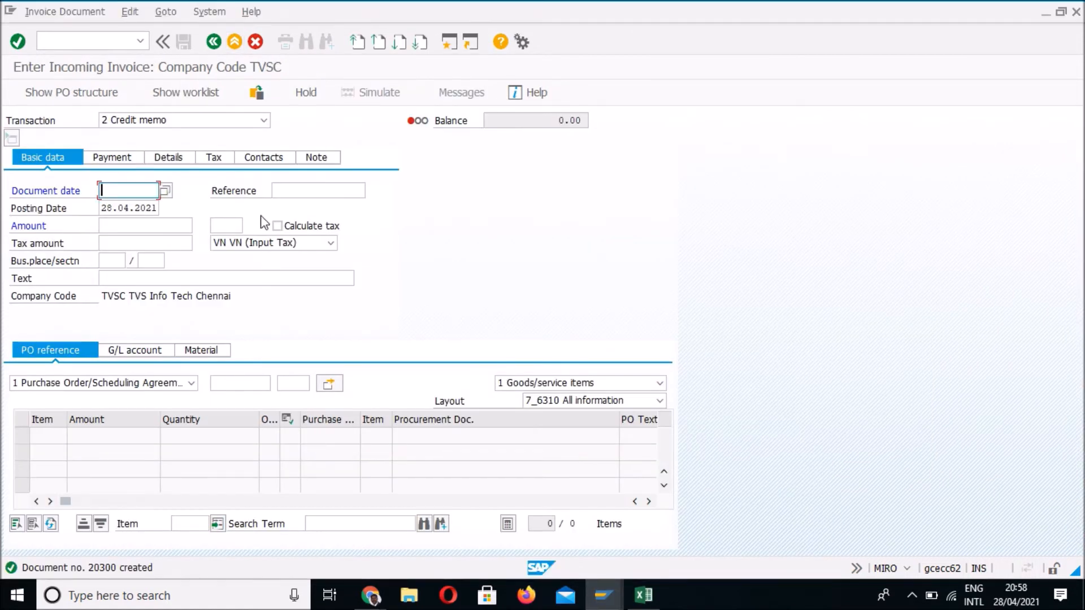
{"action": "left_click", "coordinate": [245, 119]}
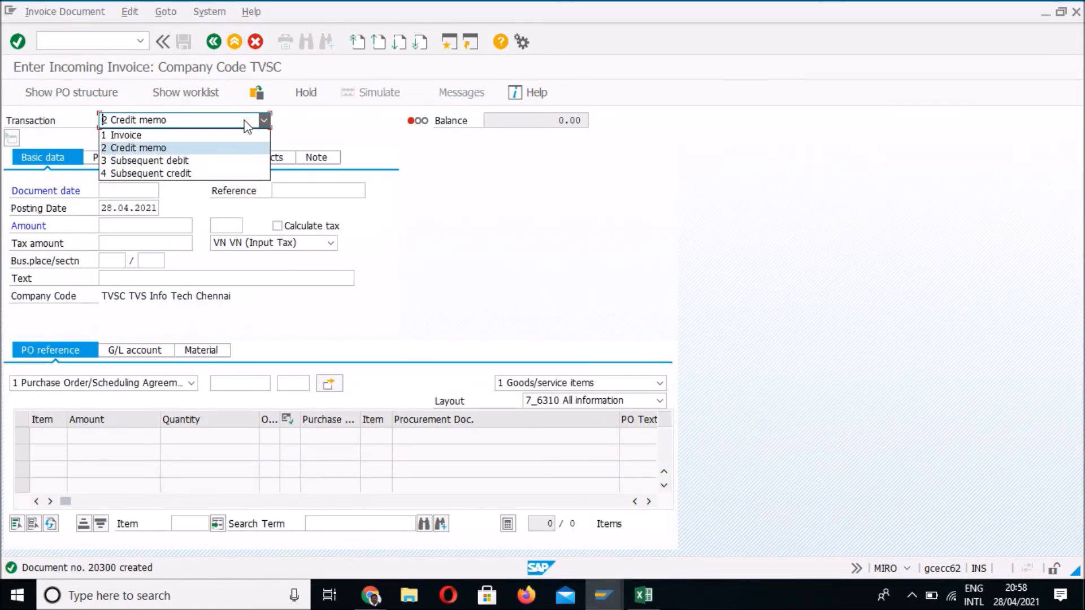
{"action": "left_click", "coordinate": [238, 161]}
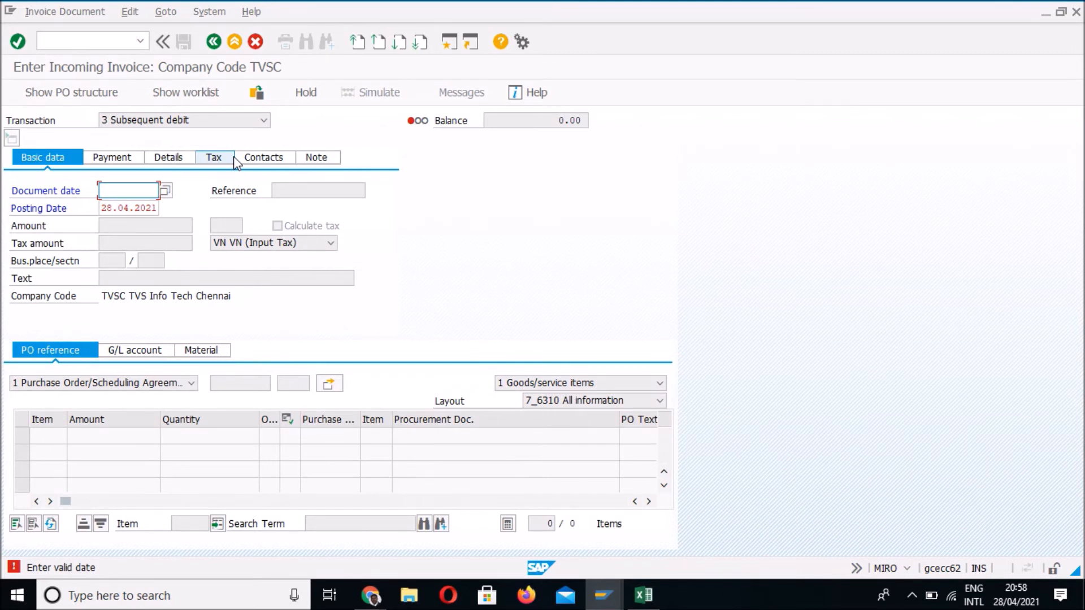
{"action": "key", "text": "Down"}
{"action": "key", "text": "Return"}
{"action": "key", "text": "Return"}
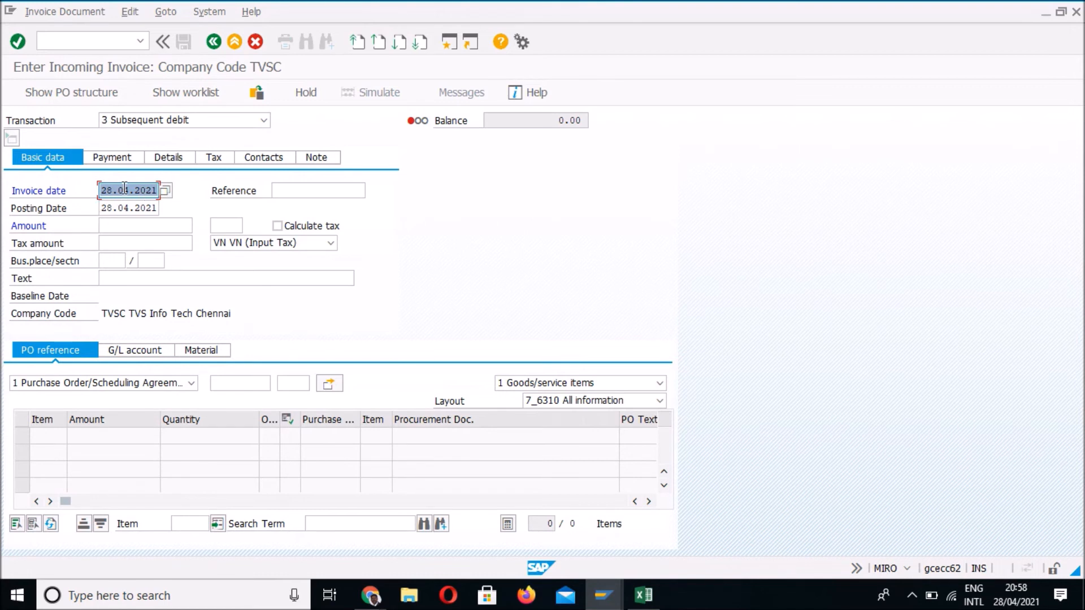
Step: Assign tax code TA (input tax) to the subsequent debit and load the item from the Plastic Dashboard purchase order
{"action": "left_click", "coordinate": [250, 247]}
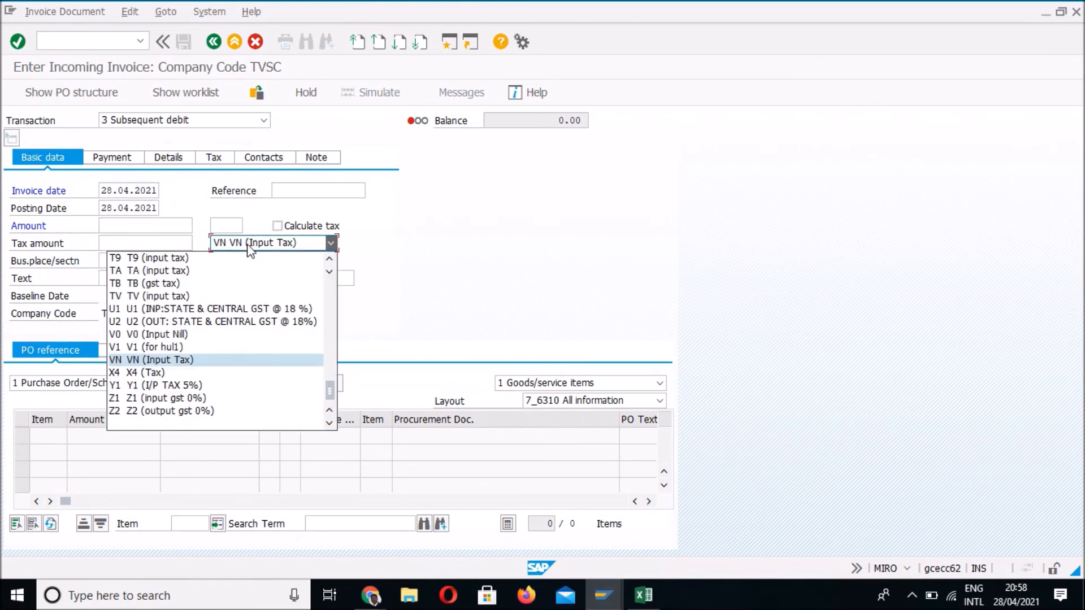
{"action": "left_click", "coordinate": [202, 270]}
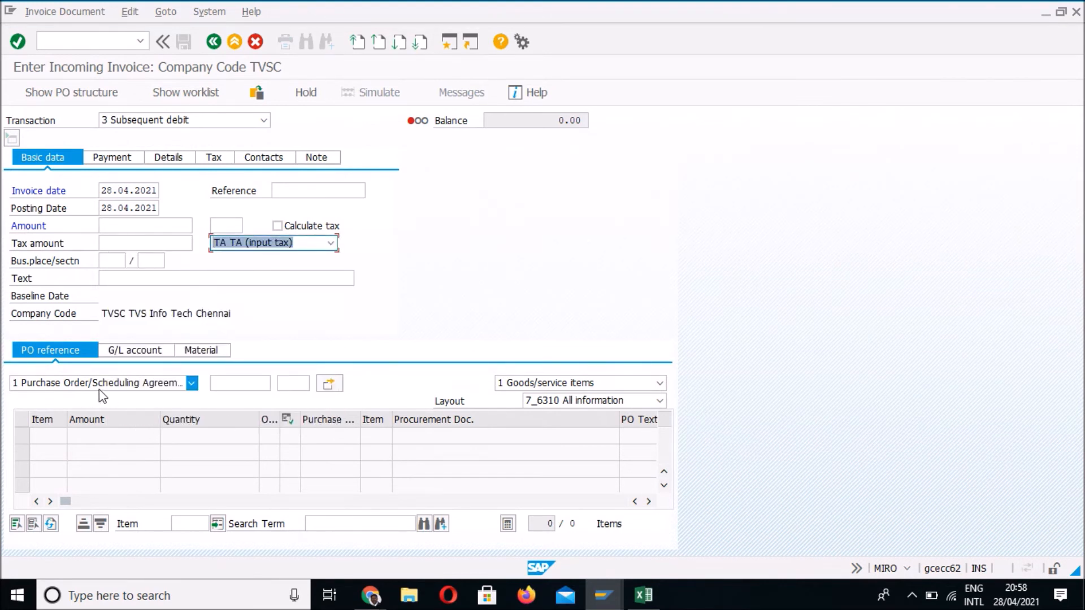
{"action": "left_click", "coordinate": [251, 386]}
{"action": "key", "text": "space"}
{"action": "key", "text": "Down"}
{"action": "key", "text": "Return"}
{"action": "key", "text": "Return"}
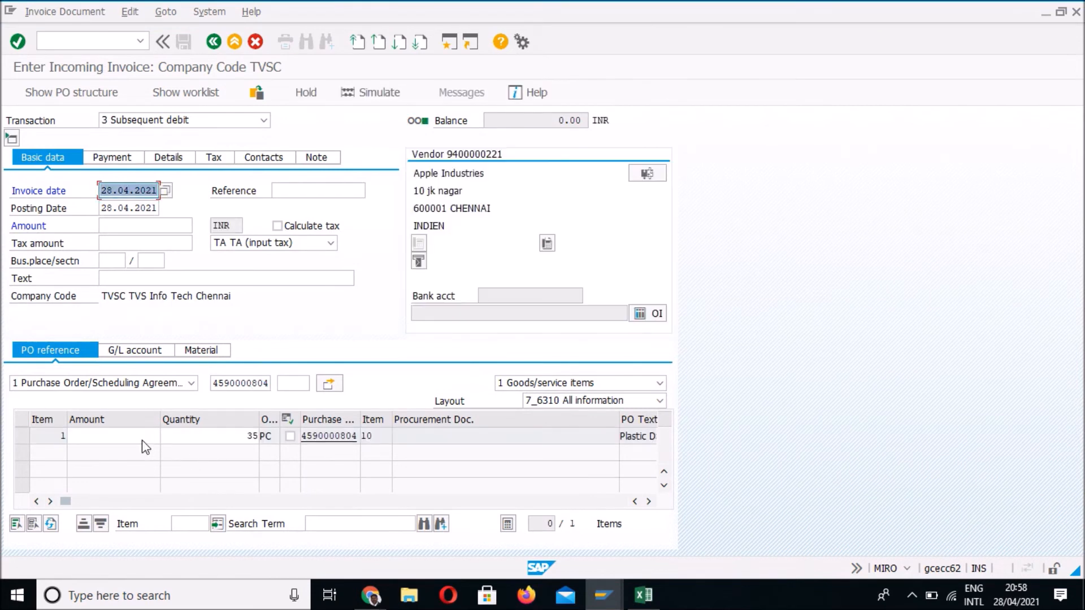
Step: Set both the Plastic Dashboard item amount and the invoice header amount of the subsequent debit to 2000 INR
{"action": "left_click", "coordinate": [136, 437]}
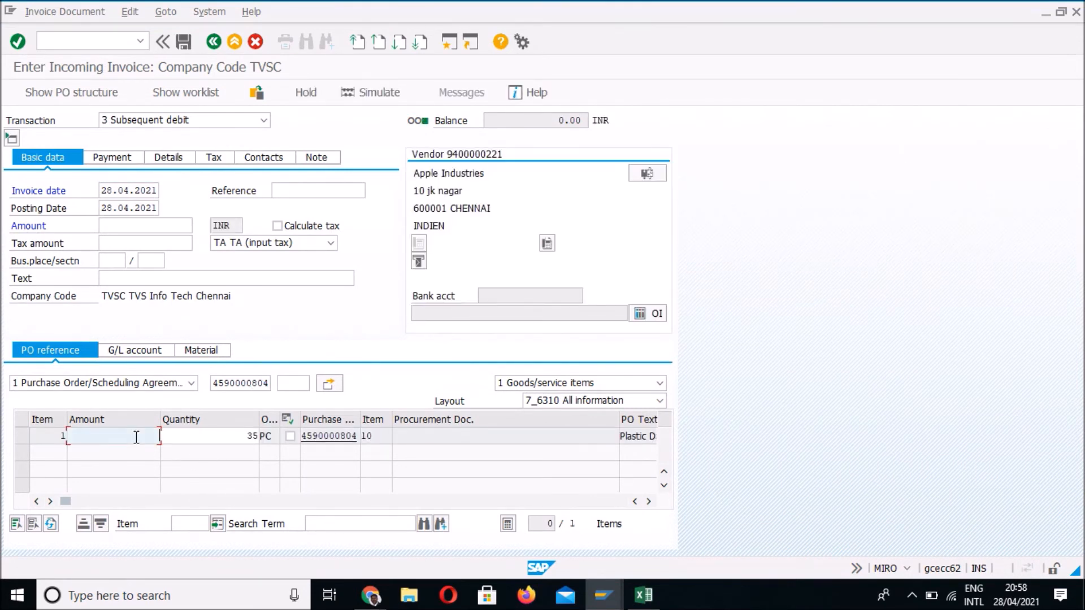
{"action": "type", "text": "2000"}
{"action": "key", "text": "Tab"}
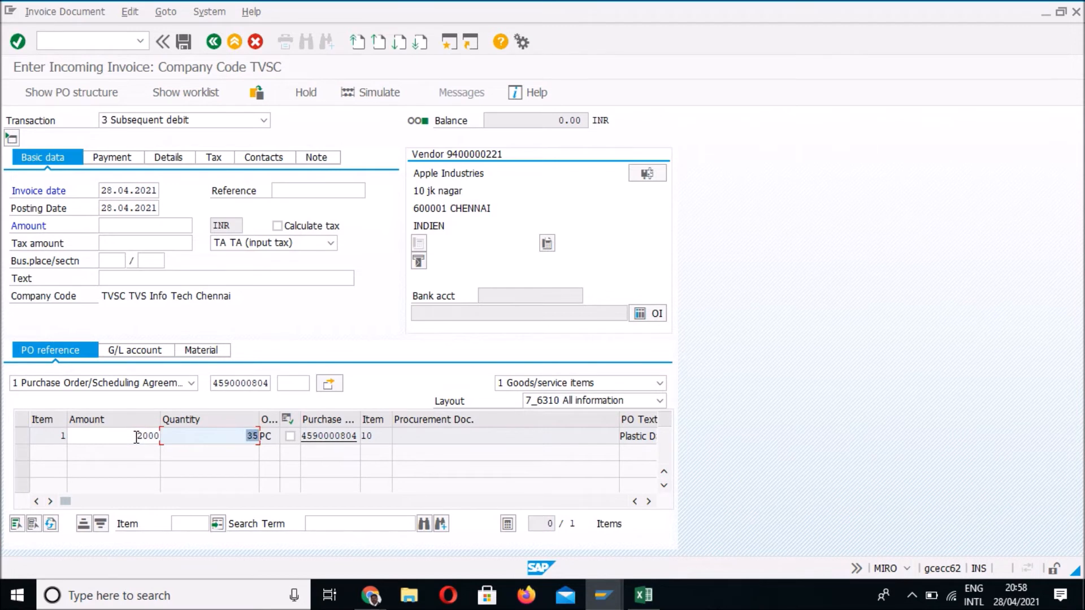
{"action": "key", "text": "Return"}
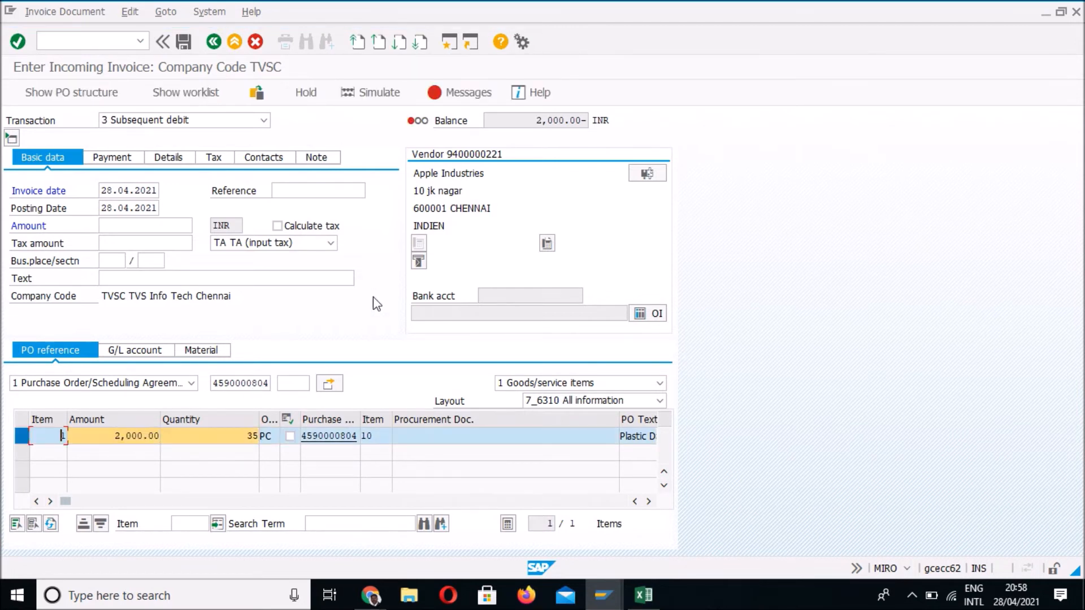
{"action": "left_click", "coordinate": [145, 227]}
{"action": "type", "text": "2000"}
{"action": "key", "text": "Return"}
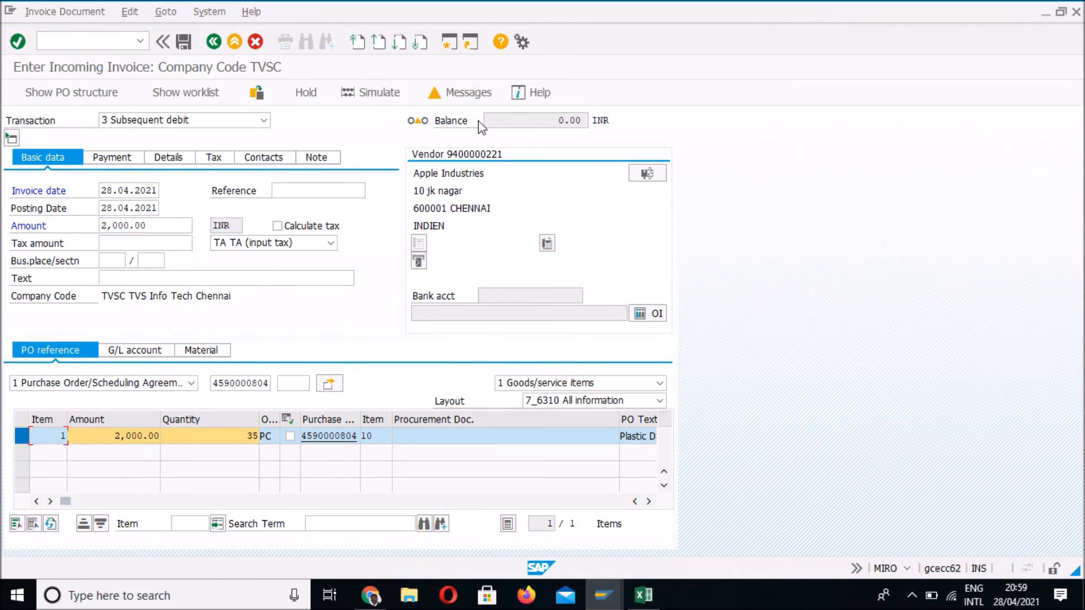
Step: Simulate the subsequent debit, check its vendor and material line amounts, and post it
{"action": "left_click", "coordinate": [365, 92]}
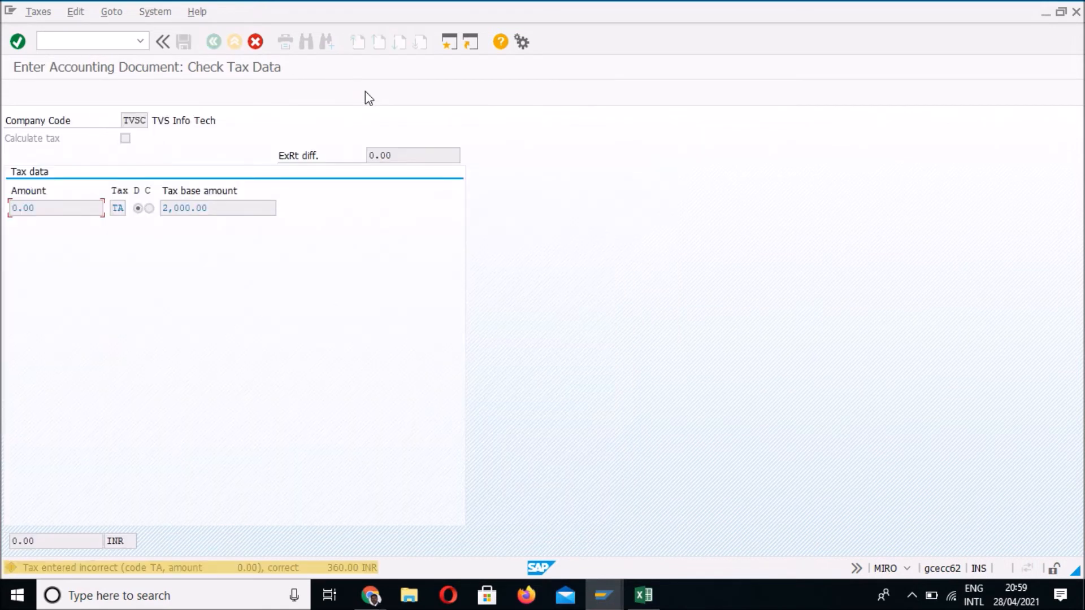
{"action": "key", "text": "Return"}
{"action": "key", "text": "Return"}
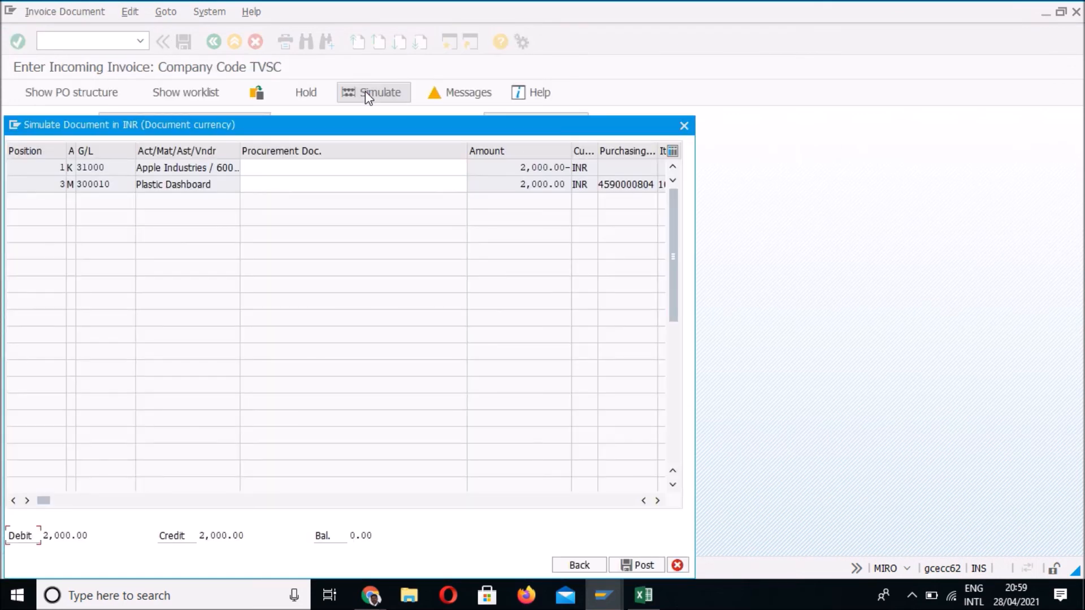
{"action": "left_click_drag", "start_coordinate": [518, 170], "coordinate": [572, 170]}
{"action": "type", "text": "-"}
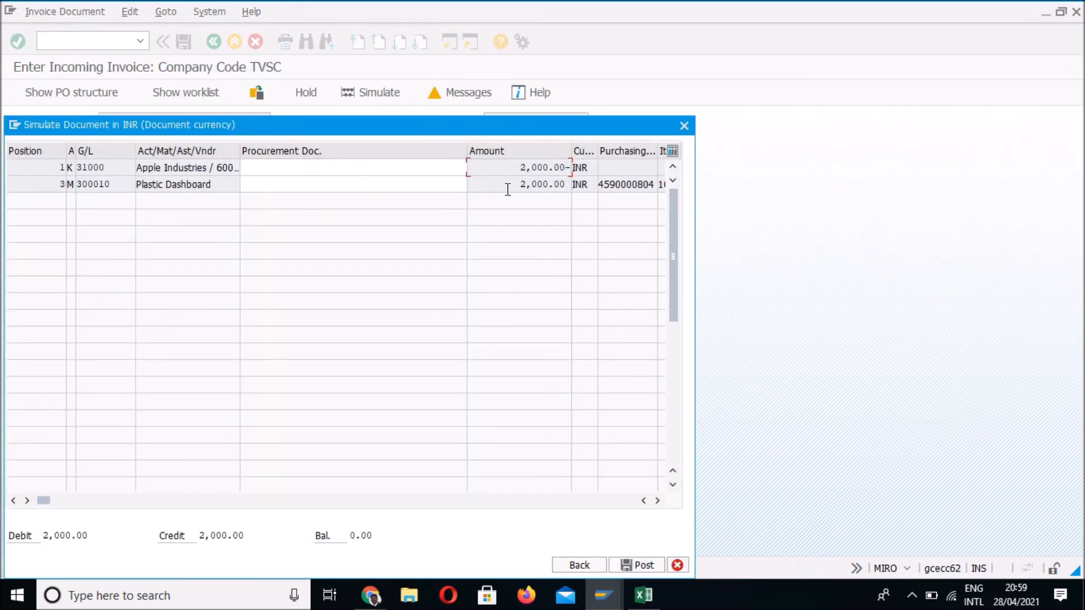
{"action": "left_click_drag", "start_coordinate": [507, 188], "coordinate": [573, 188]}
{"action": "left_click", "coordinate": [634, 565]}
{"action": "key", "text": "Return"}
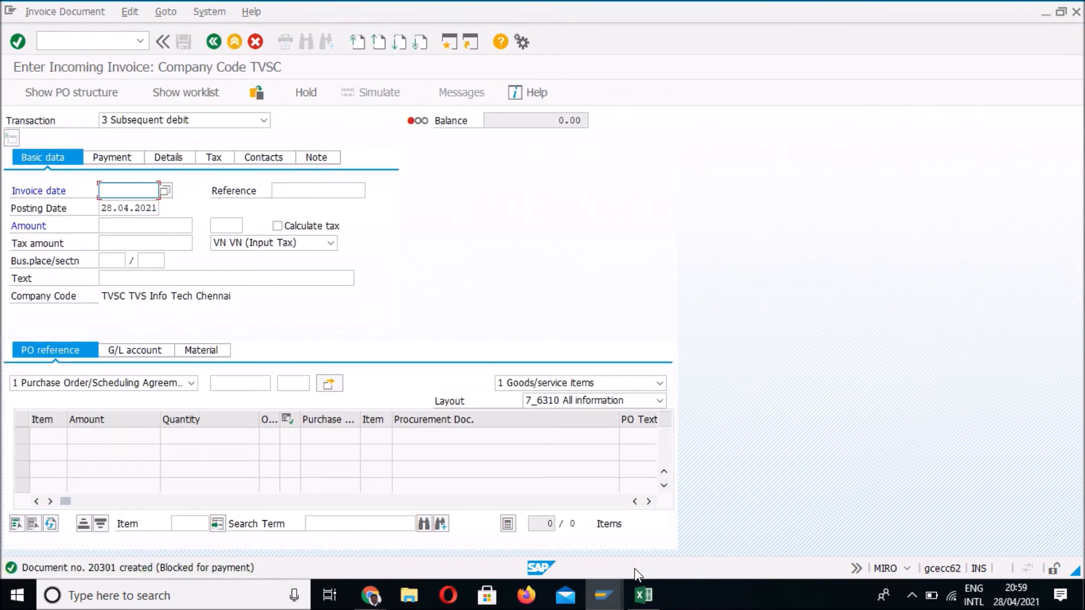
Step: Reload the Plastic Dashboard purchase order, examine the subsequent debit entry in its history, and return to the invoice entry
{"action": "key", "text": "alt+Tab"}
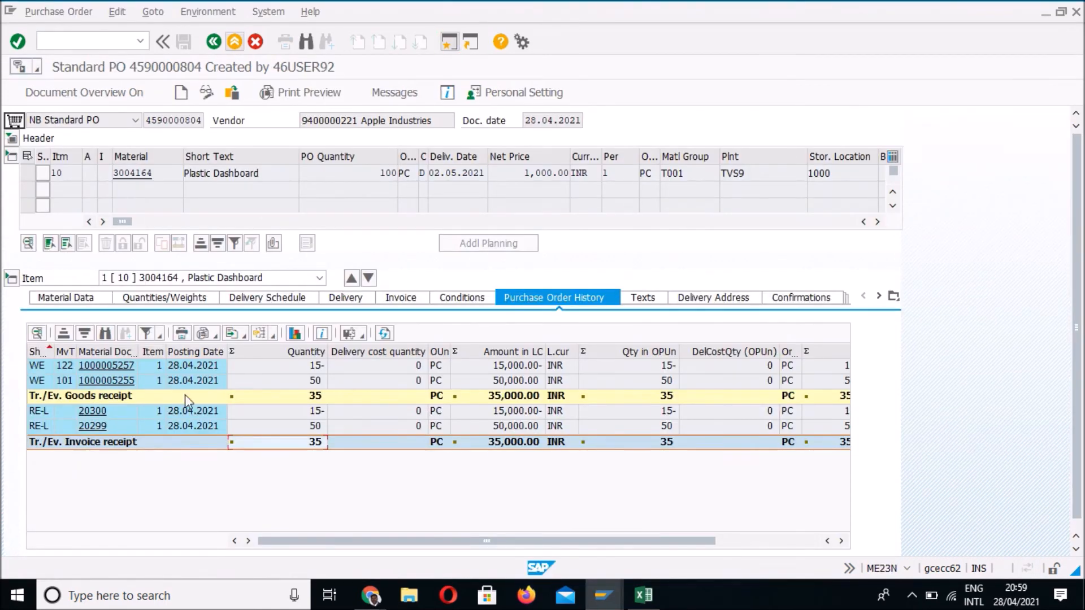
{"action": "left_click", "coordinate": [232, 93]}
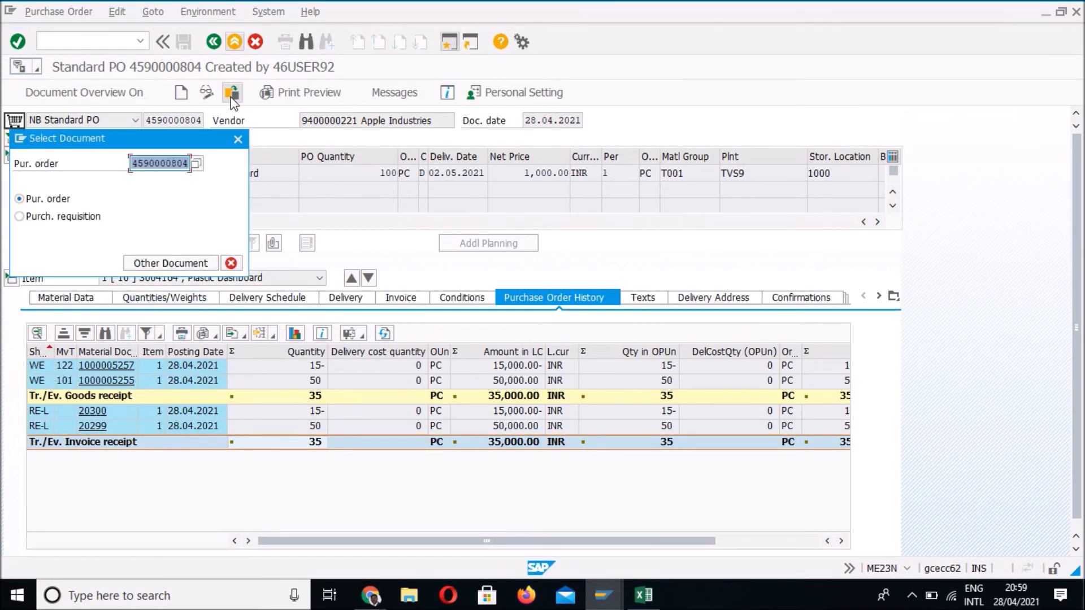
{"action": "key", "text": "Return"}
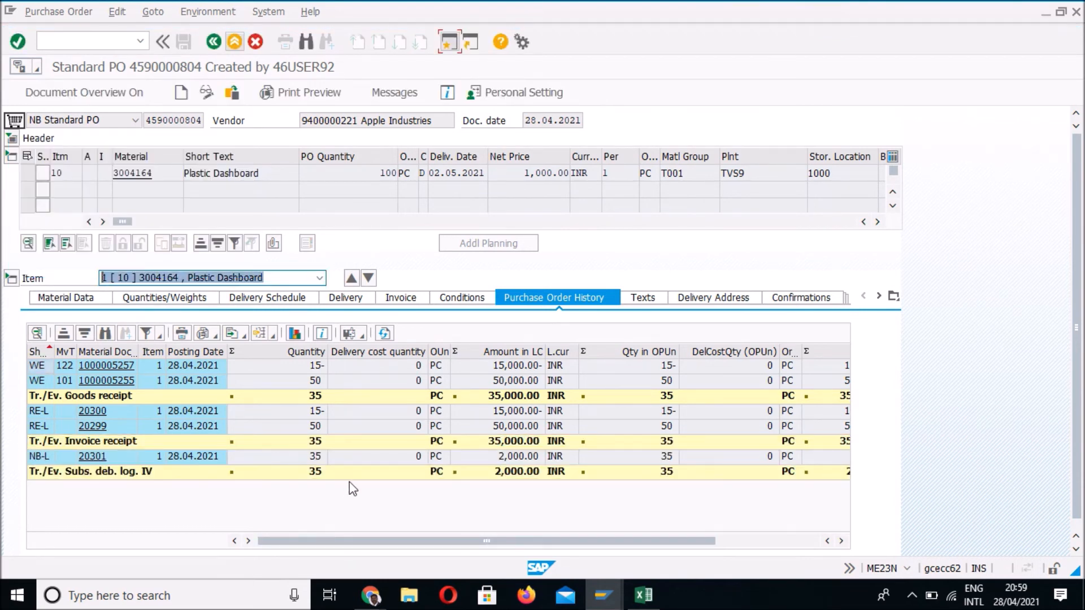
{"action": "key", "text": "F3"}
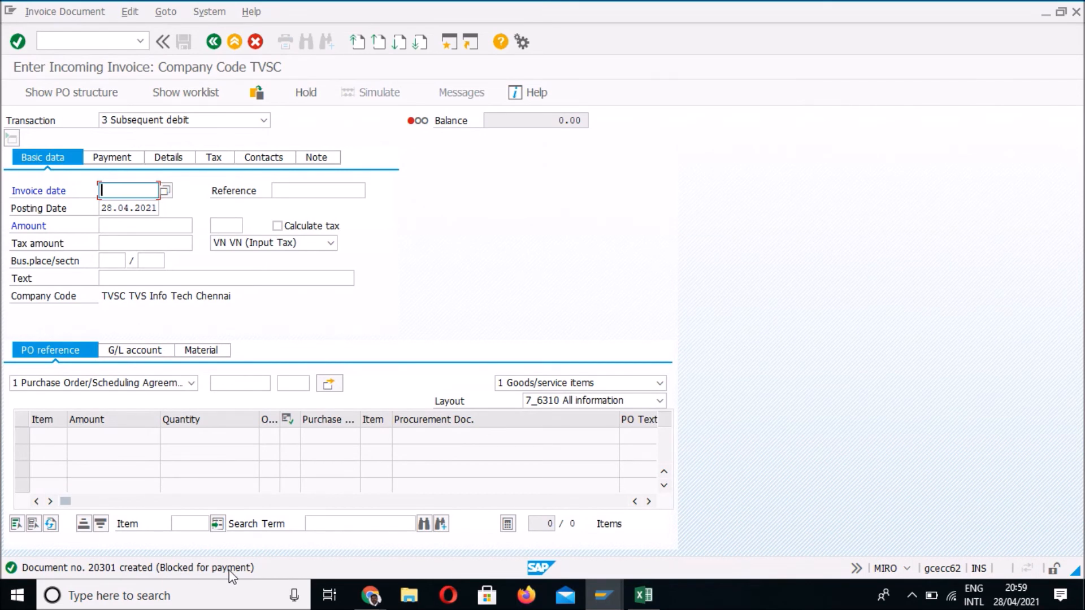
{"action": "key", "text": "F3"}
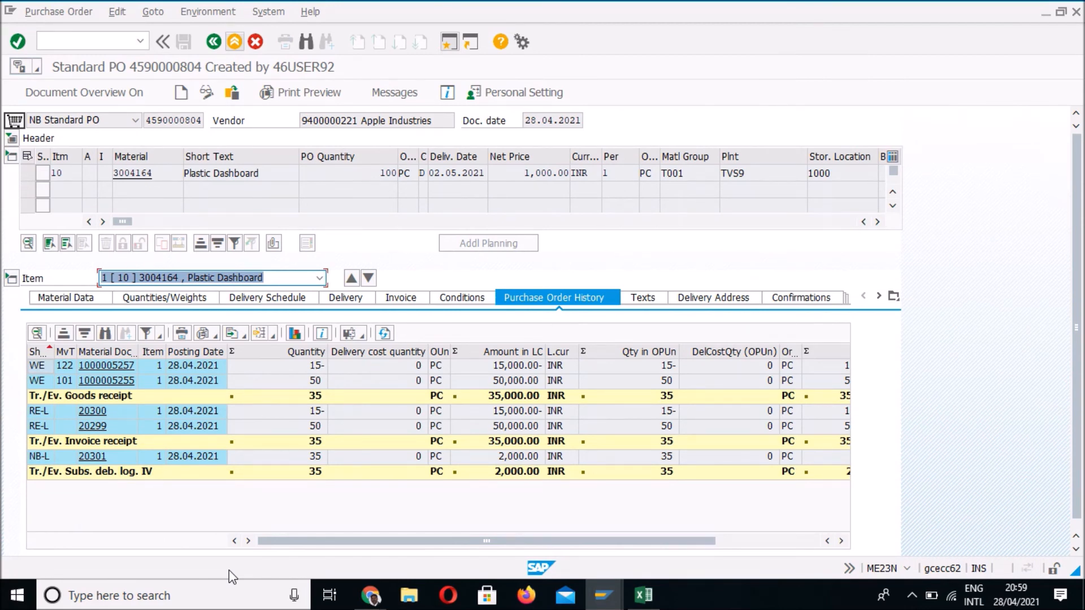
{"action": "key", "text": "F3"}
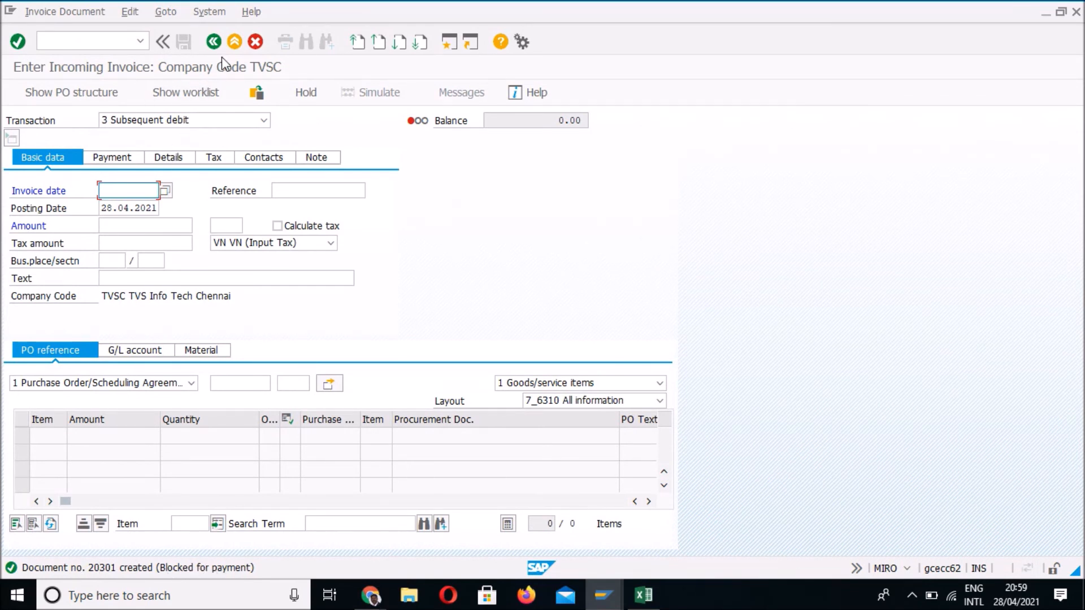
Step: Open the Release Blocked Invoices transaction (mrbr) and list the invoices of company code TVSC blocked due to variances
{"action": "left_click", "coordinate": [232, 46]}
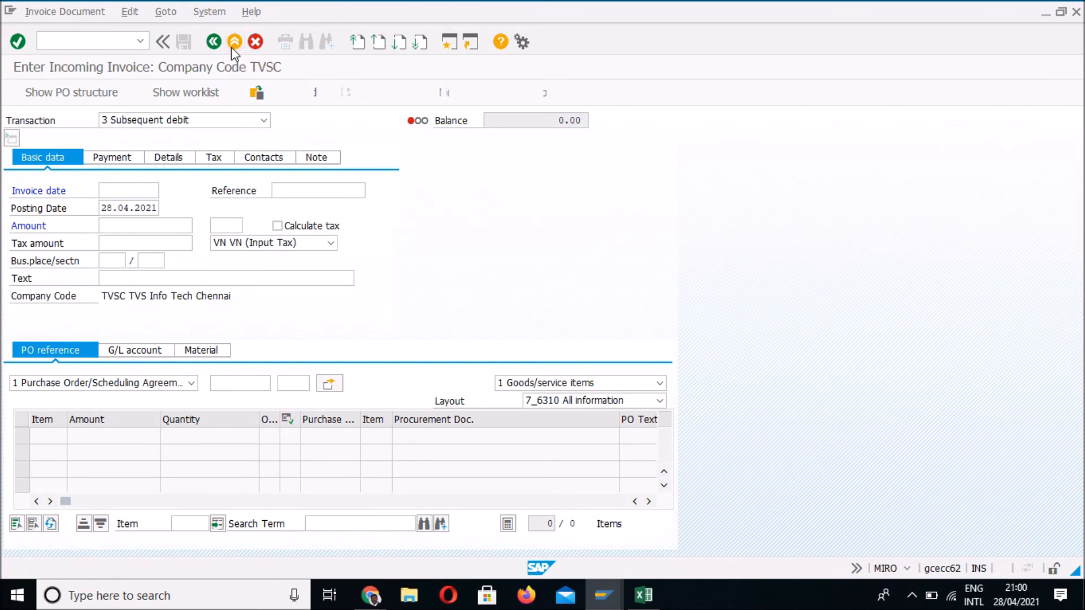
{"action": "type", "text": "mrbr"}
{"action": "key", "text": "Return"}
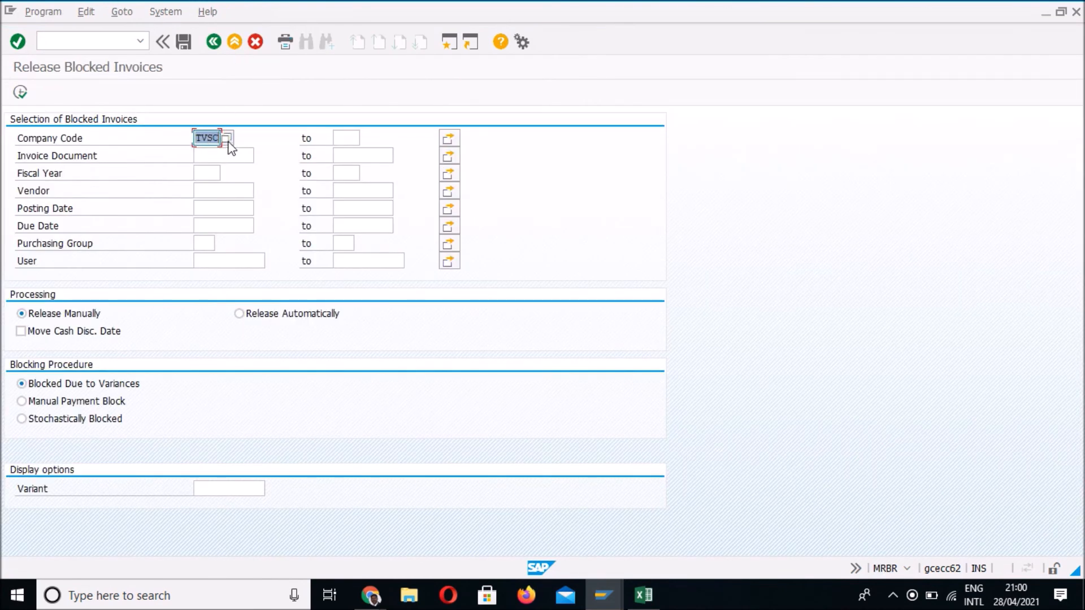
{"action": "left_click", "coordinate": [24, 99]}
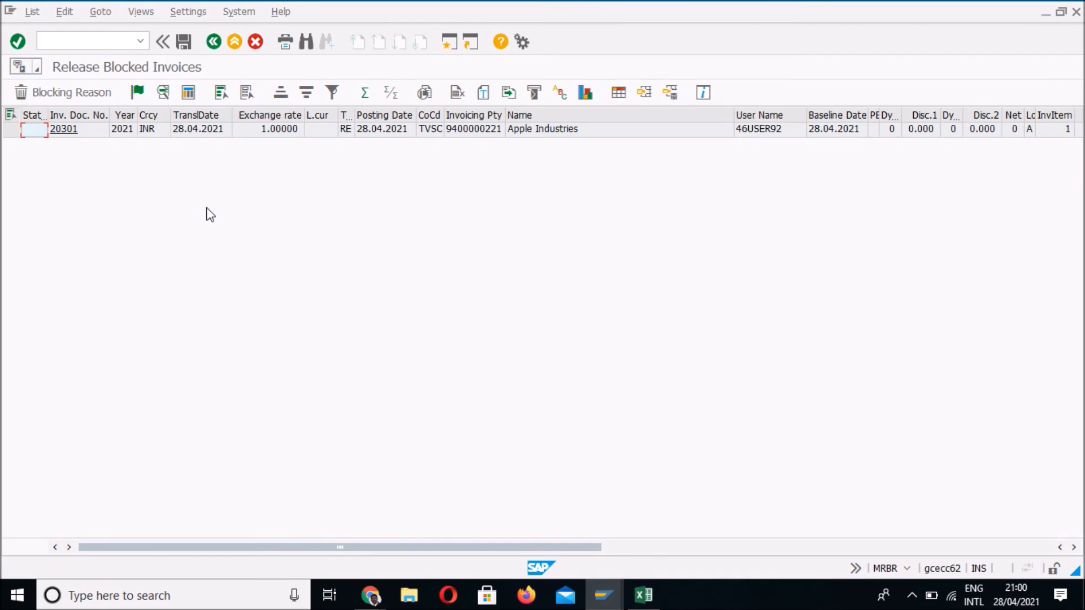
Step: Release the blocked Apple Industries invoice and save the release
{"action": "left_click", "coordinate": [11, 128]}
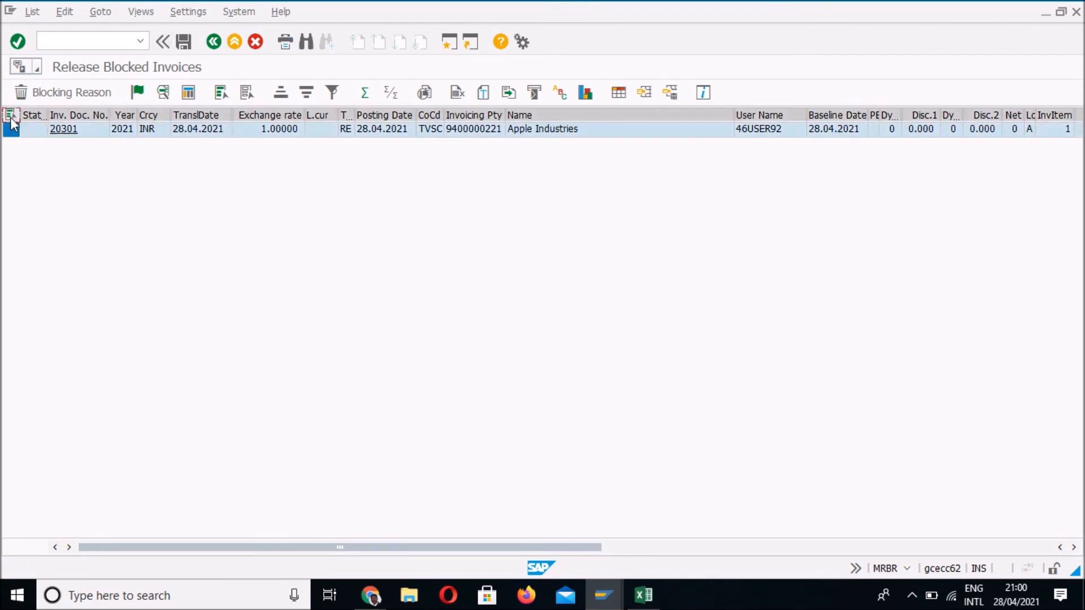
{"action": "left_click", "coordinate": [138, 93]}
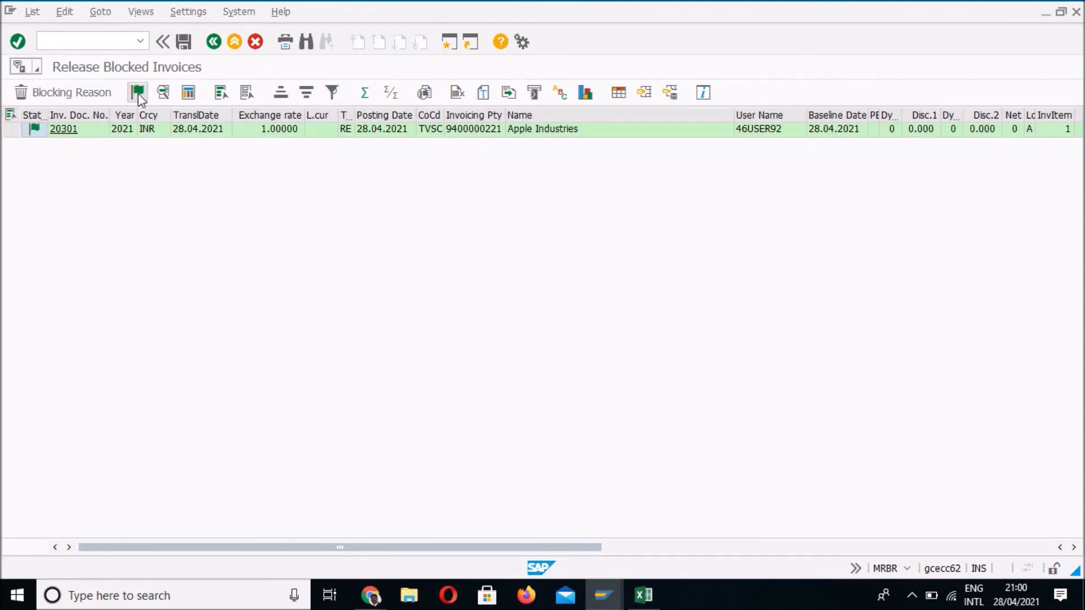
{"action": "left_click", "coordinate": [183, 43]}
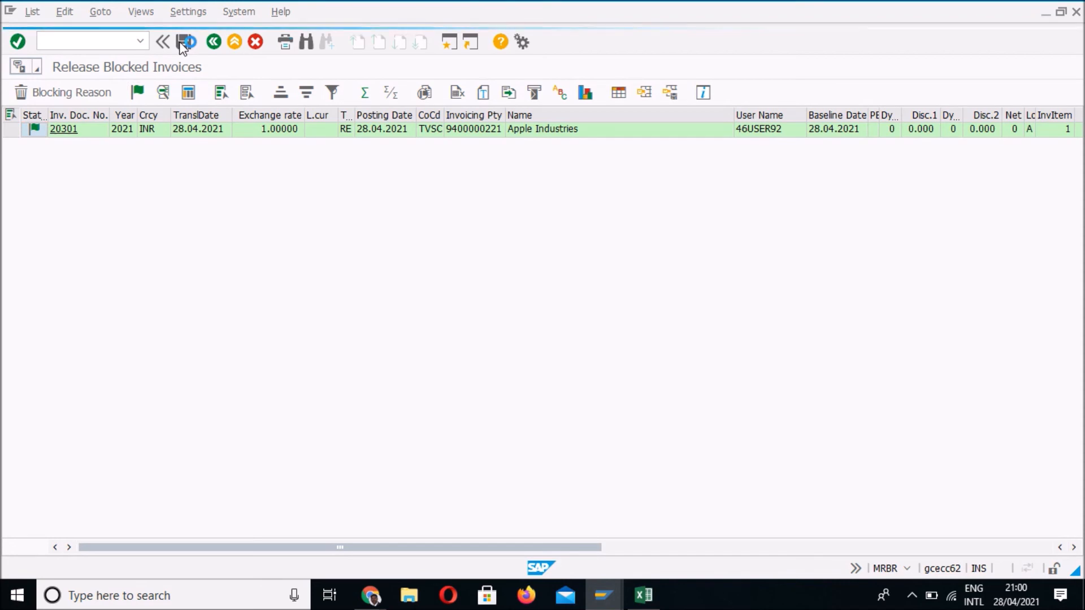
Step: Return to incoming invoice entry (miro) and set up a subsequent credit with document date 28.04.2021
{"action": "left_click", "coordinate": [239, 45]}
{"action": "left_click", "coordinate": [239, 45]}
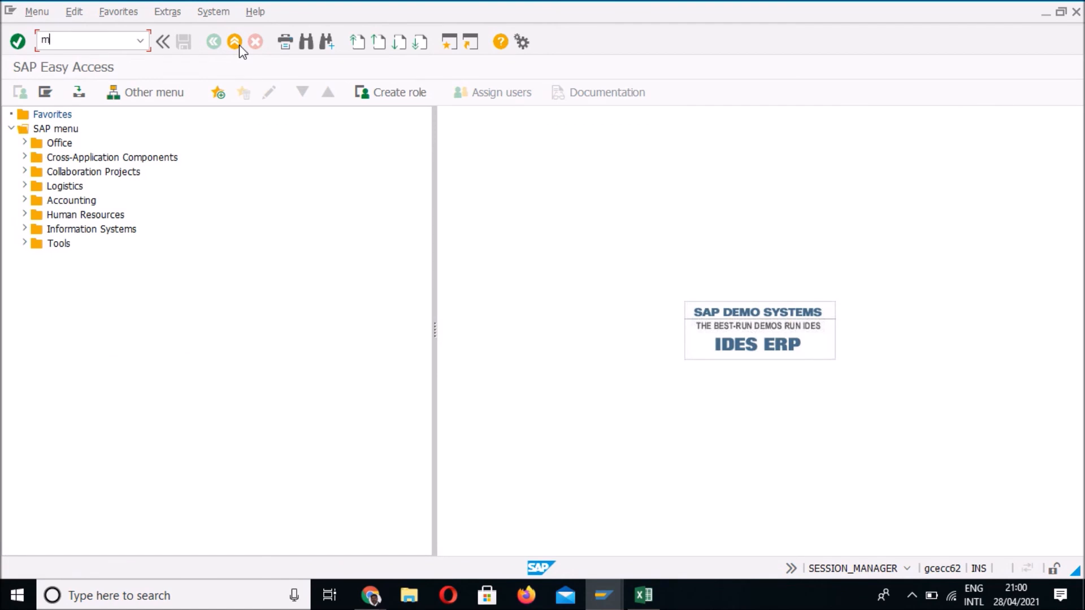
{"action": "type", "text": "miro"}
{"action": "key", "text": "Return"}
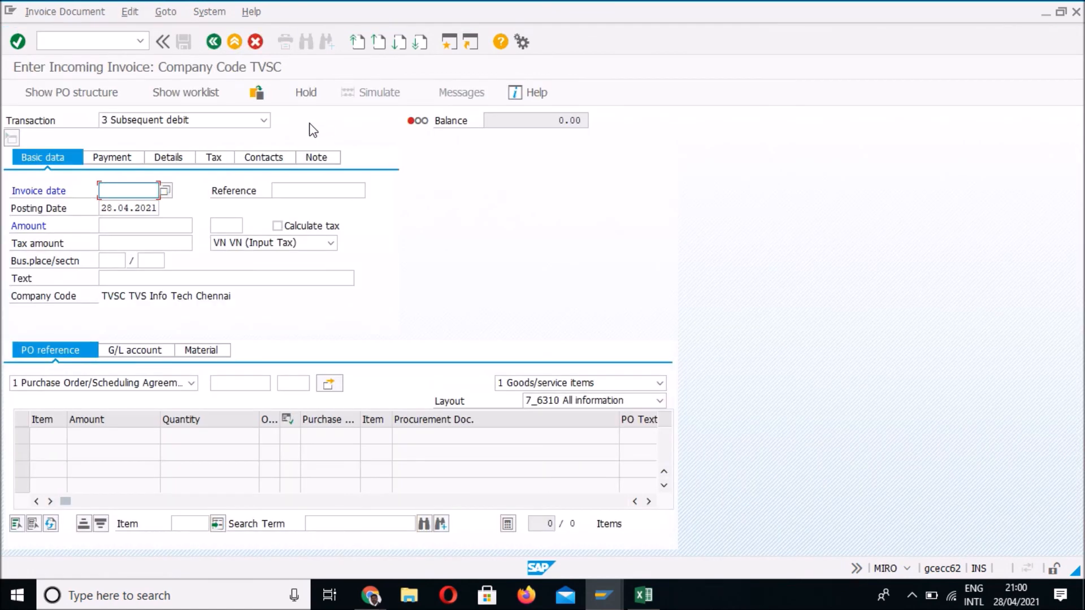
{"action": "left_click", "coordinate": [263, 121]}
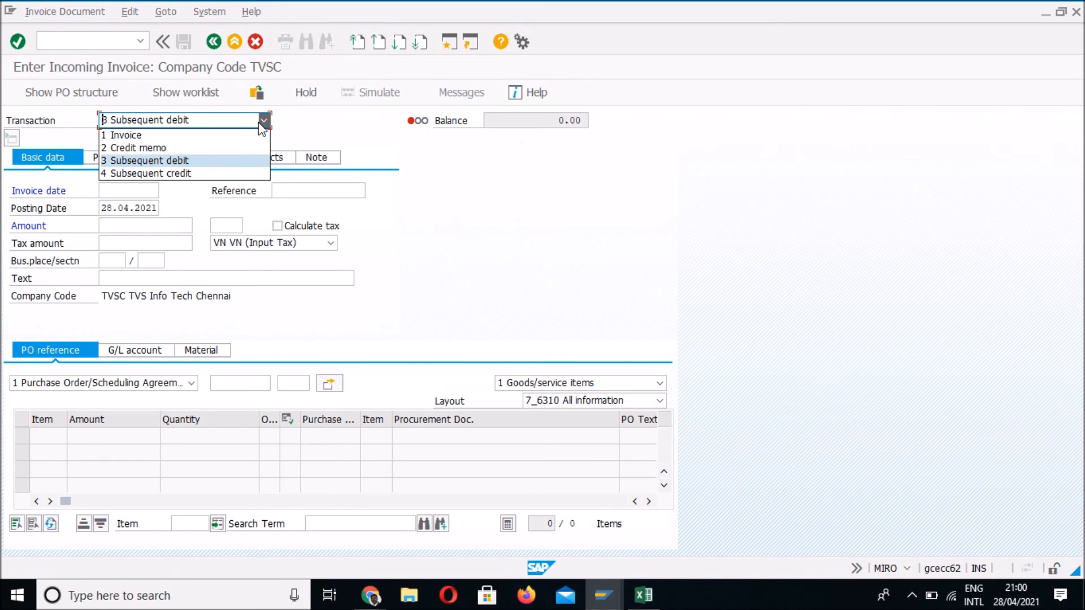
{"action": "left_click", "coordinate": [244, 173]}
{"action": "key", "text": "Down"}
{"action": "key", "text": "Return"}
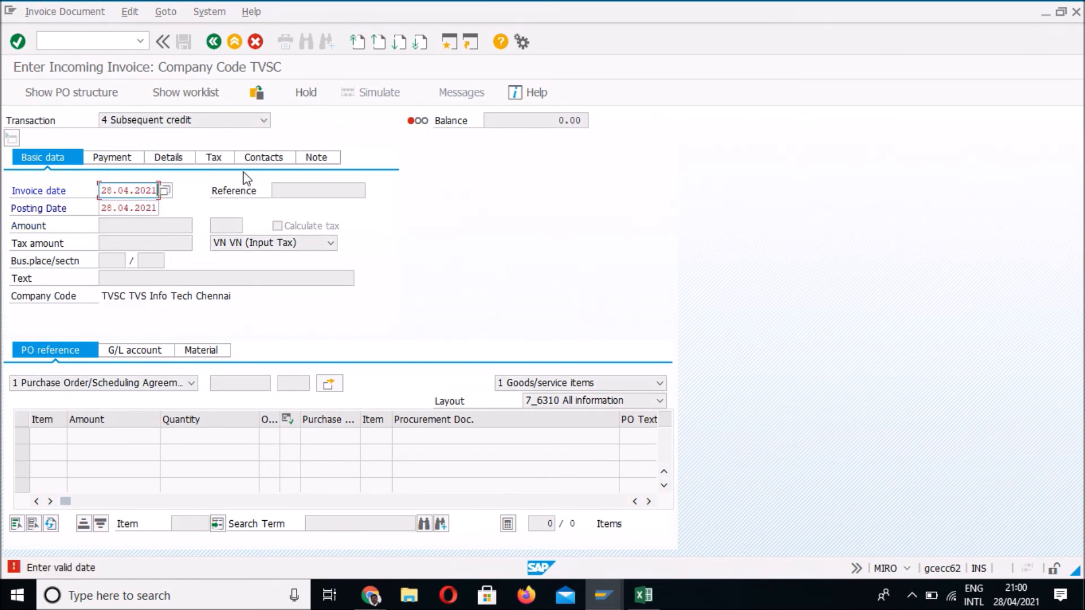
{"action": "key", "text": "Return"}
Step: Leave the reference empty and assign tax code TA (input tax) to the subsequent credit
{"action": "left_click", "coordinate": [306, 190]}
{"action": "key", "text": "Down"}
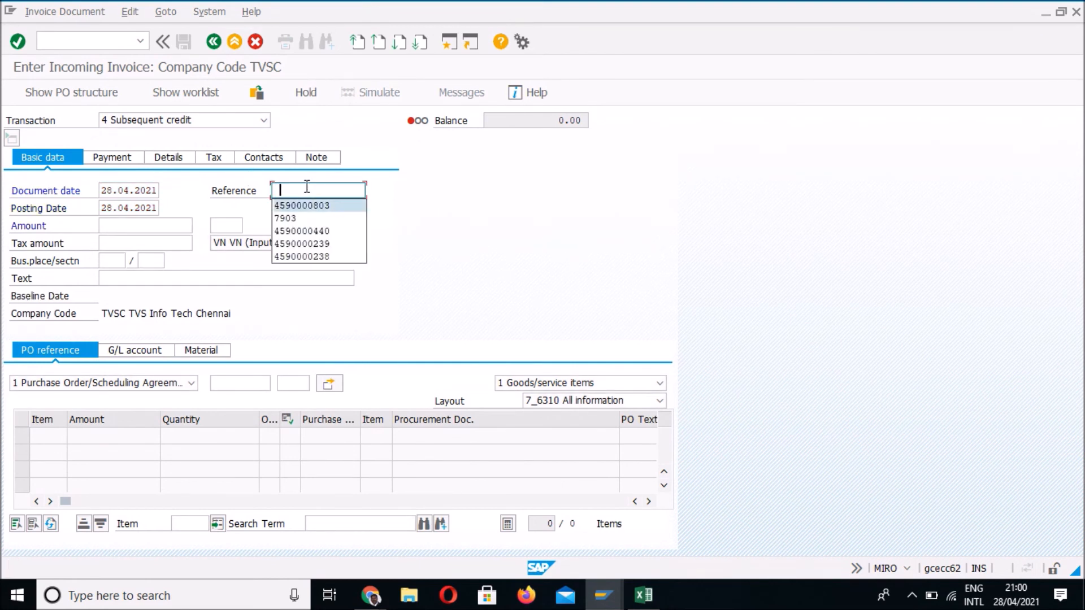
{"action": "key", "text": "Escape"}
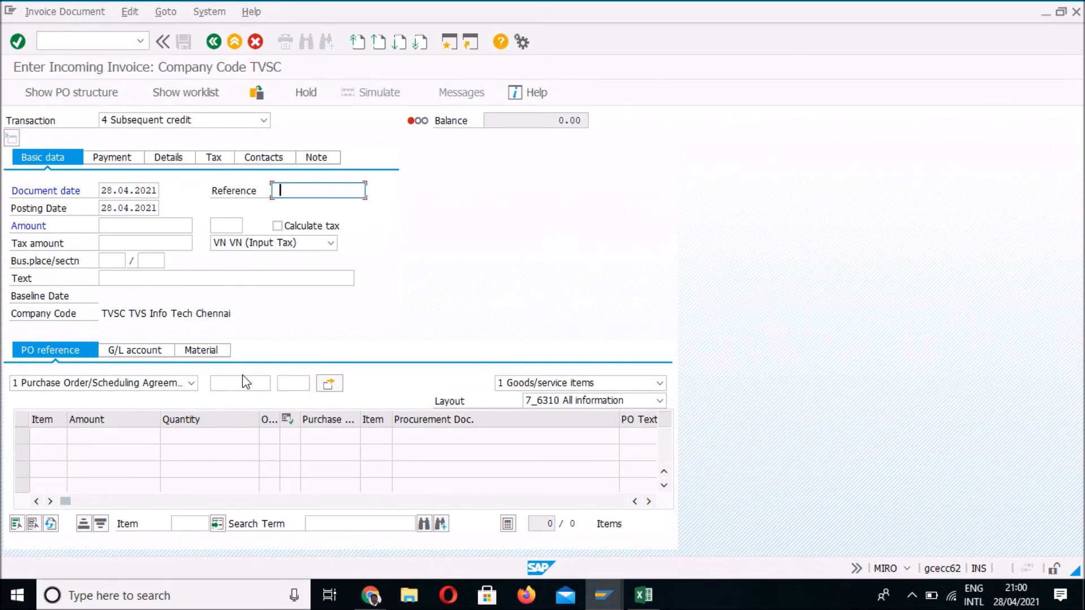
{"action": "left_click", "coordinate": [290, 242]}
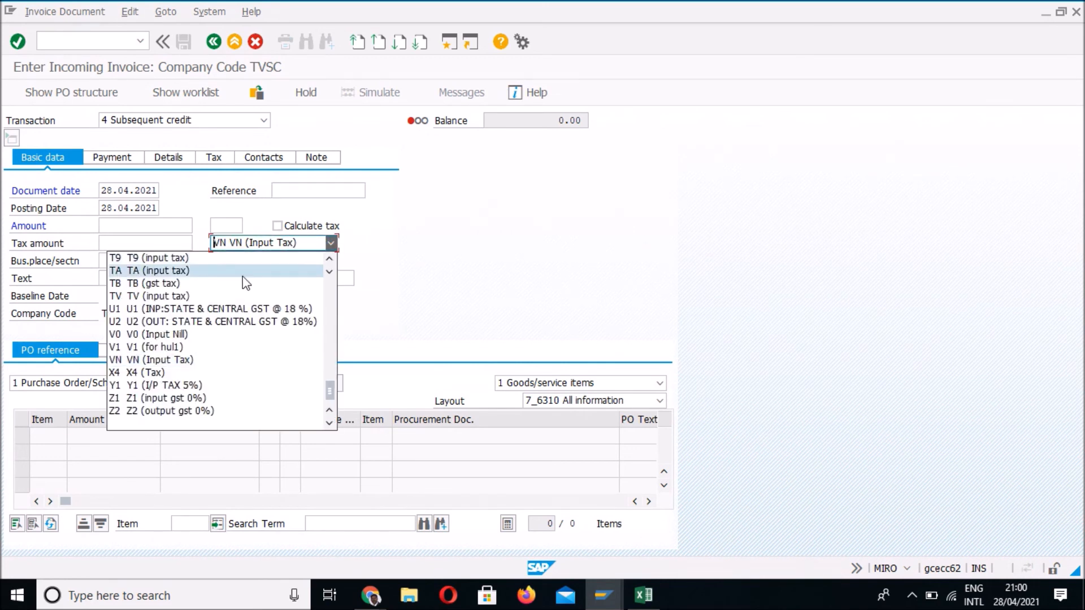
{"action": "left_click", "coordinate": [237, 274]}
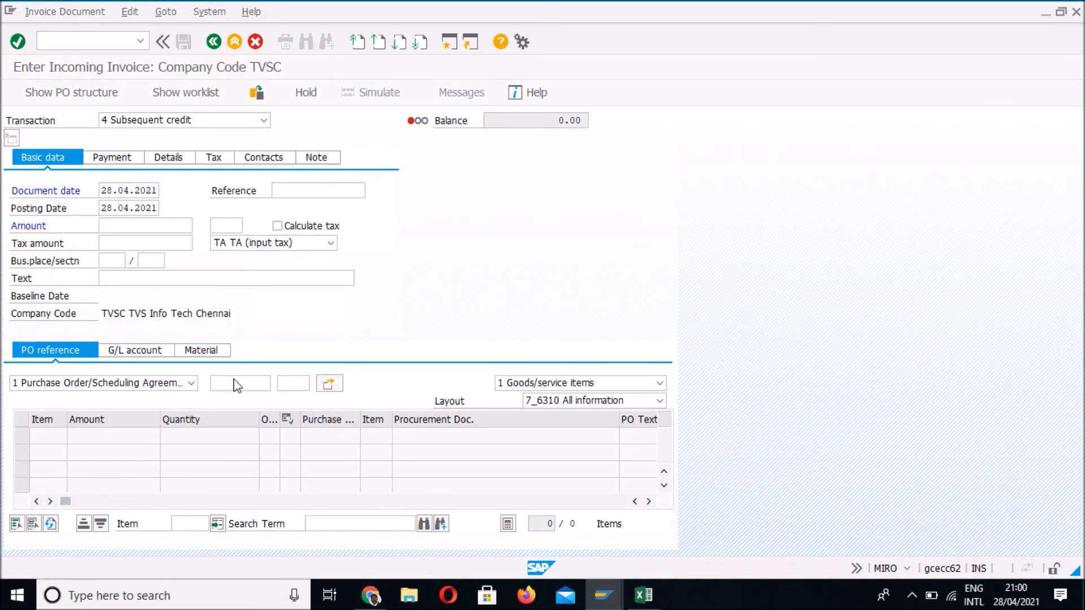
Step: Reference the Plastic Dashboard purchase order in the subsequent credit and set both the item amount and the invoice amount to 2,000
{"action": "left_click", "coordinate": [235, 383]}
{"action": "left_click", "coordinate": [240, 398]}
{"action": "key", "text": "Return"}
{"action": "left_click", "coordinate": [131, 434]}
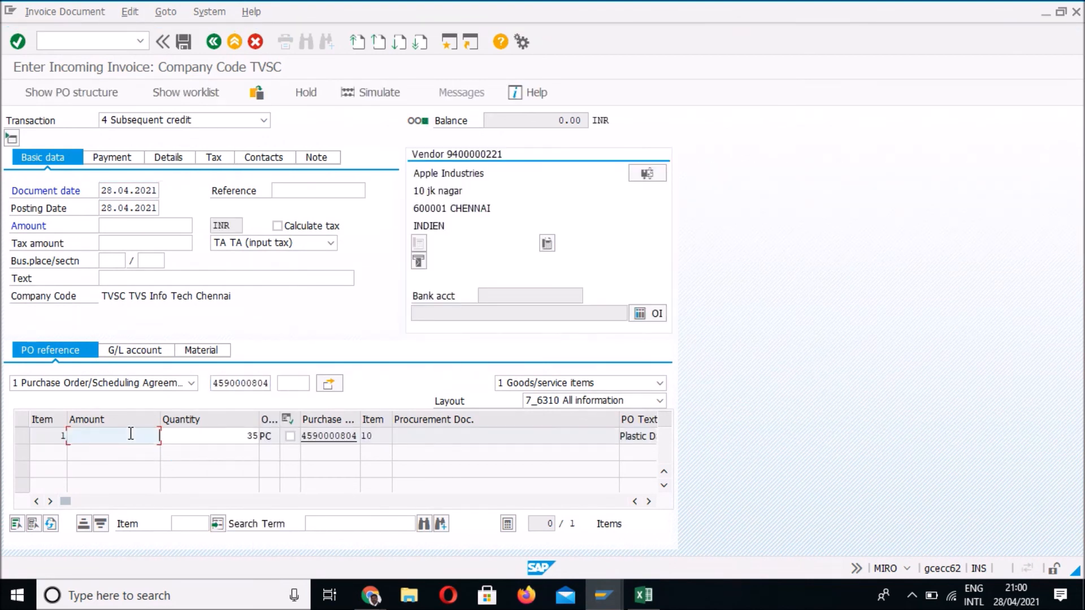
{"action": "left_click", "coordinate": [134, 450]}
{"action": "key", "text": "Return"}
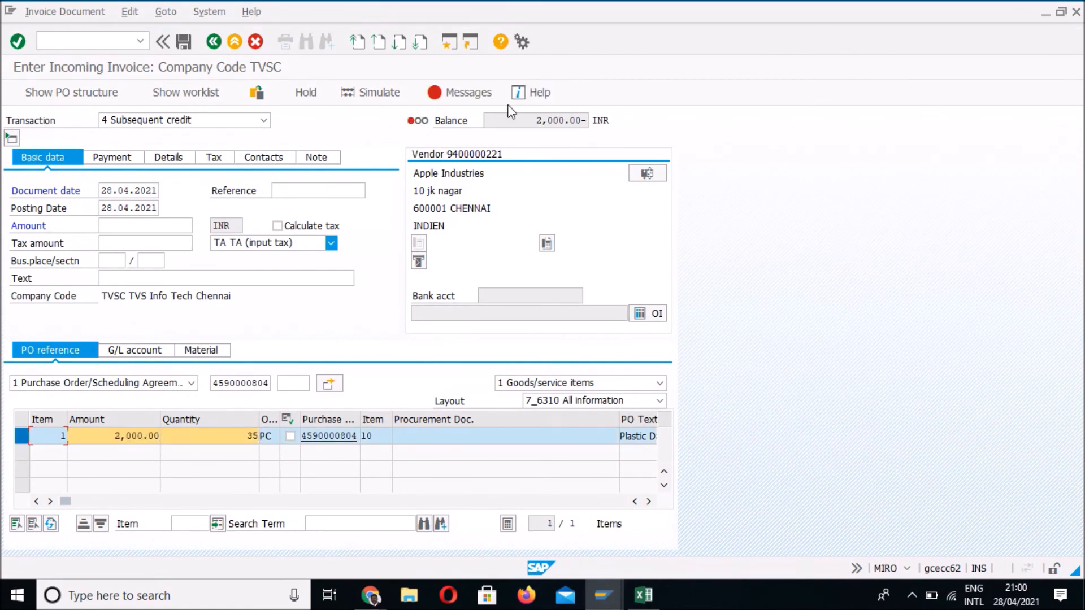
{"action": "left_click", "coordinate": [178, 226]}
{"action": "left_click", "coordinate": [129, 241]}
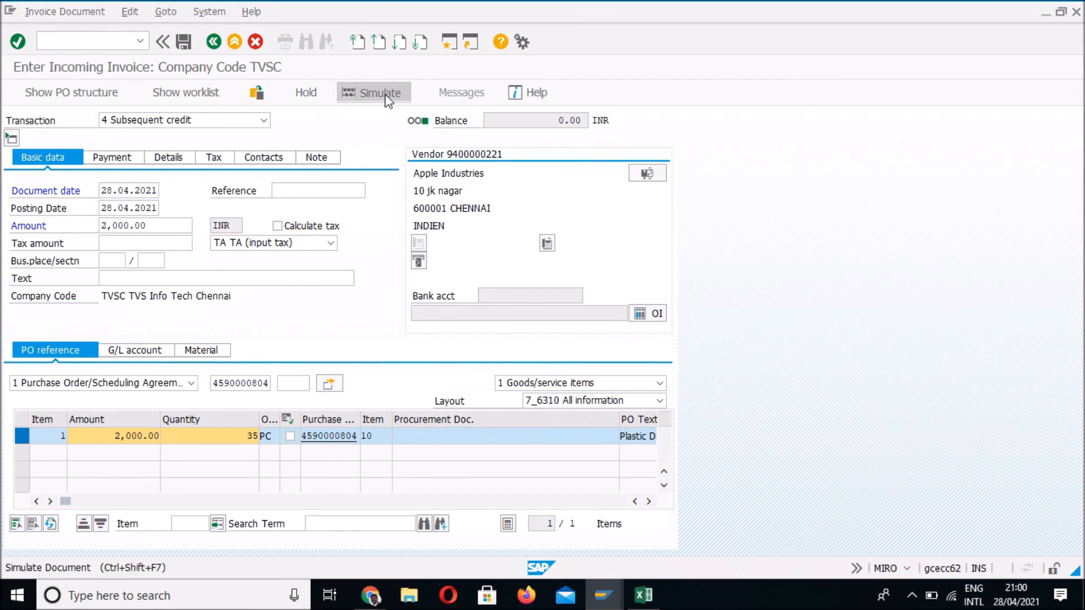
Step: Simulate the subsequent credit, accepting the tax data, and post the document
{"action": "left_click", "coordinate": [380, 94]}
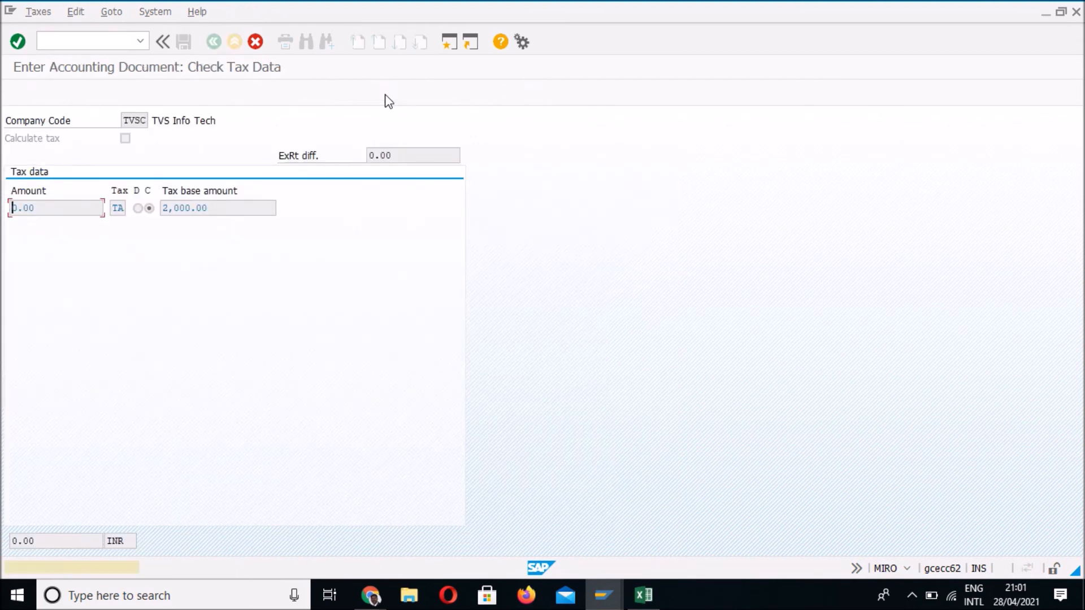
{"action": "key", "text": "Return"}
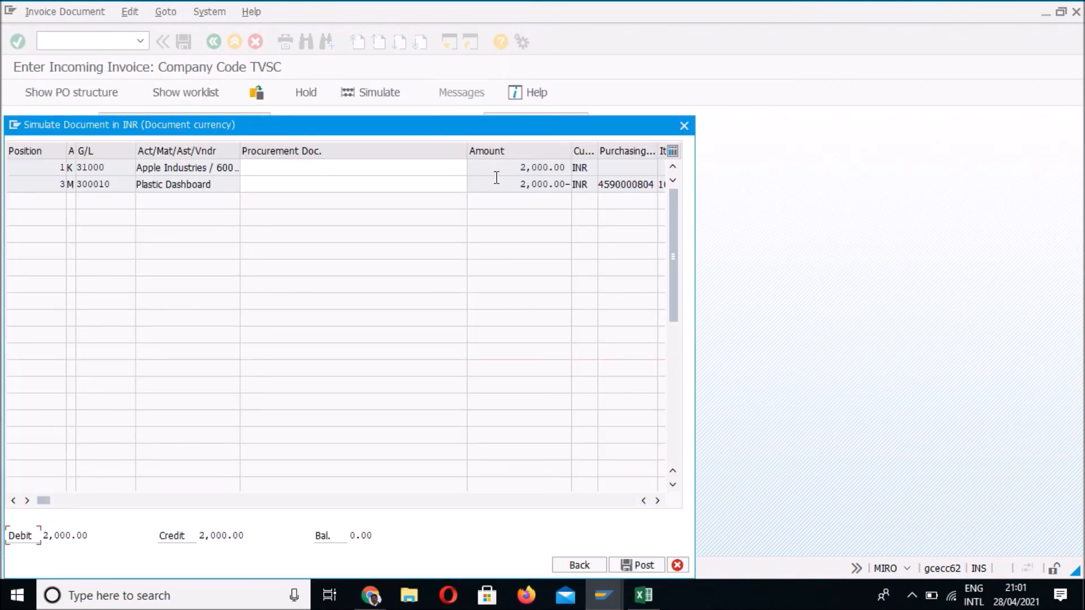
{"action": "left_click", "coordinate": [651, 567]}
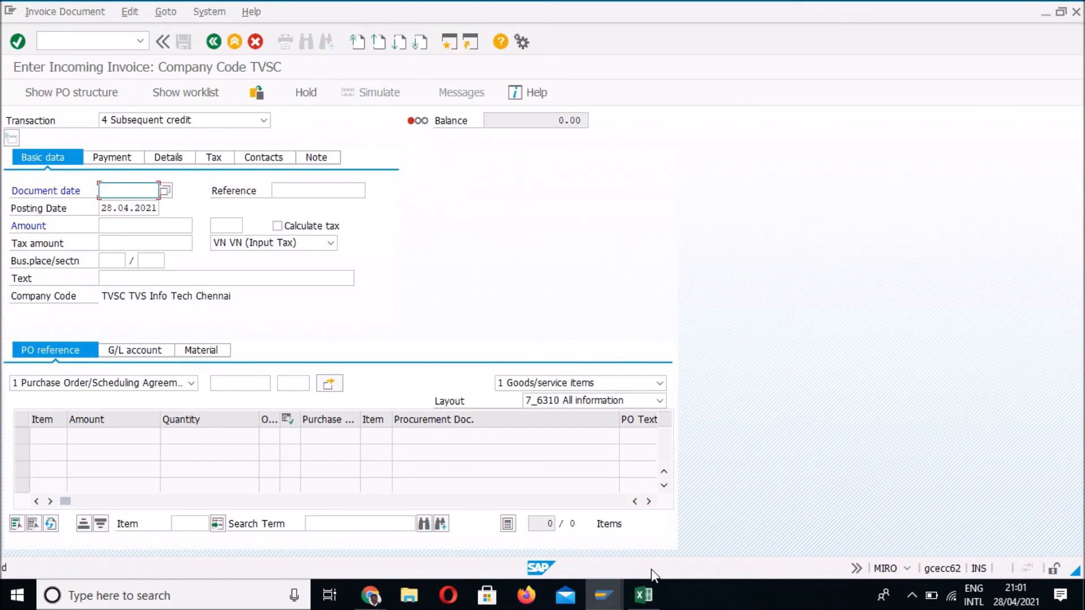
Step: Switch to the purchase order display (ME23N) and reload the order to review its updated purchase order history
{"action": "key", "text": "alt+Tab"}
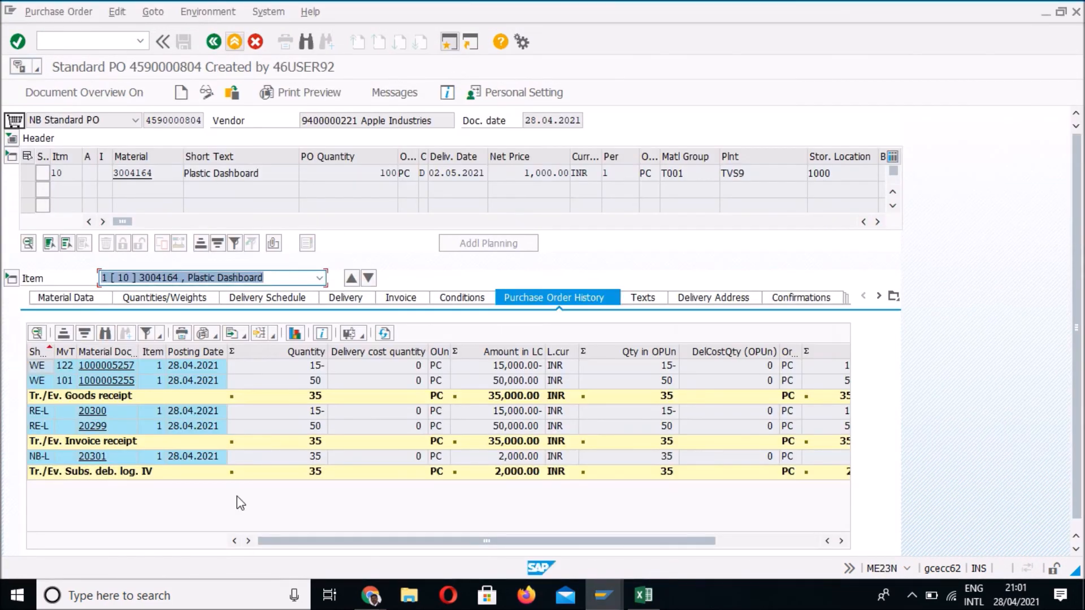
{"action": "left_click", "coordinate": [233, 94]}
{"action": "key", "text": "Return"}
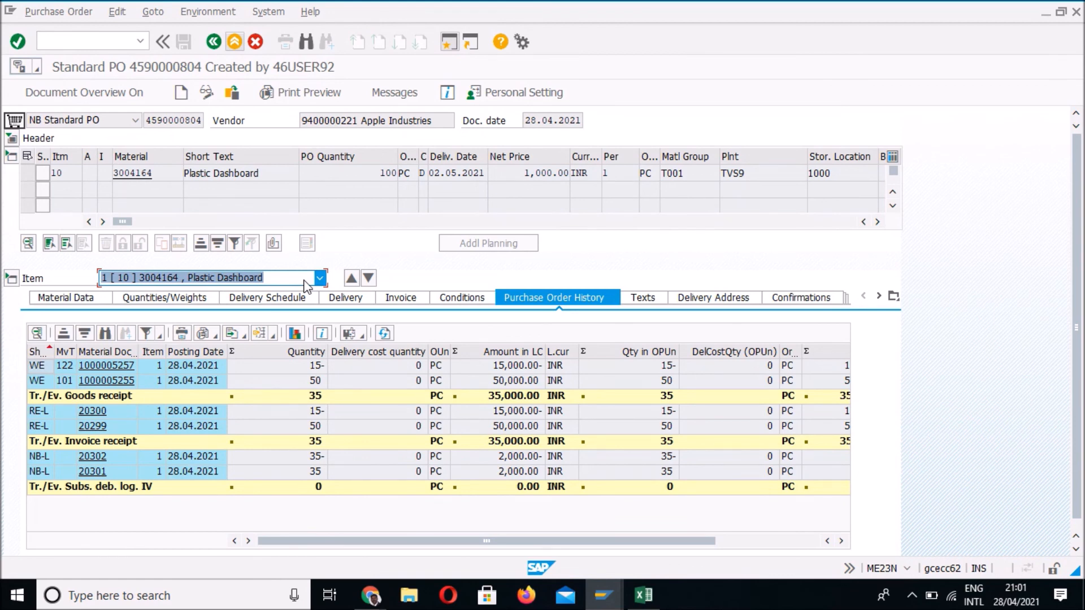
{"action": "key", "text": "alt+Tab"}
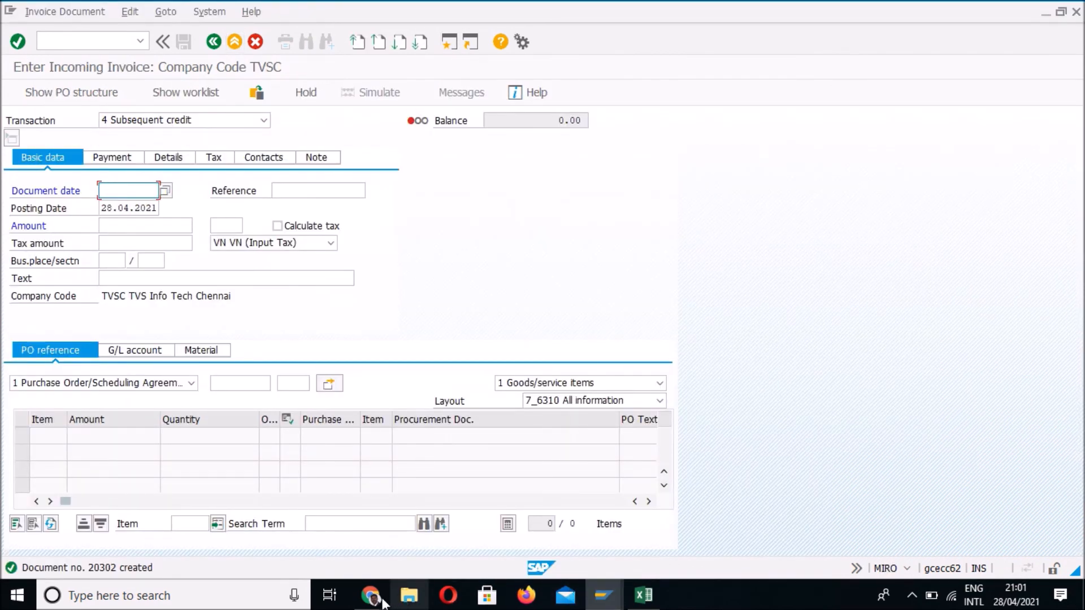
{"action": "mouse_move", "coordinate": [373, 598]}
{"action": "left_click", "coordinate": [499, 529]}
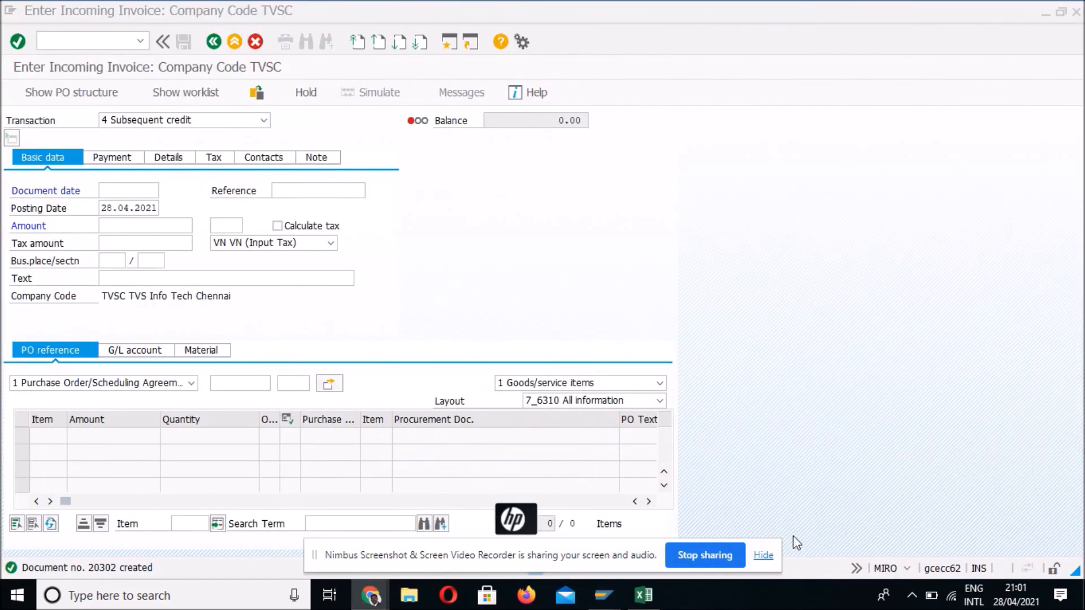